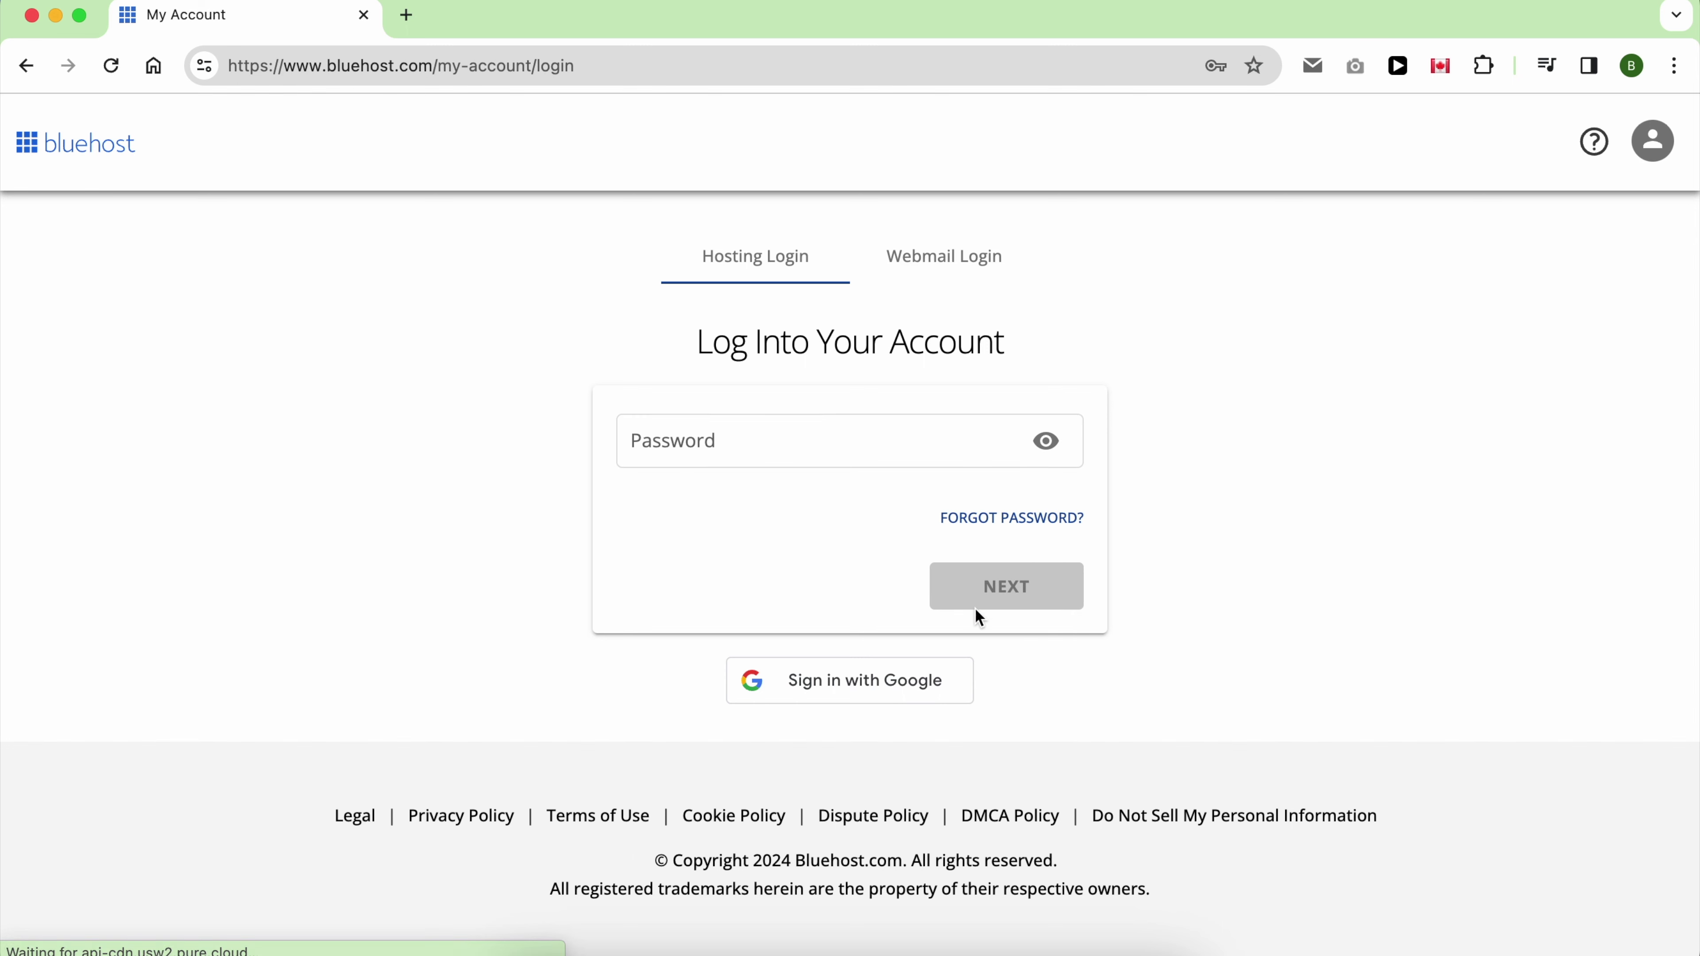
# Sign in to the Bluehost account and scroll through the Websites list
pyautogui.click(997, 596)
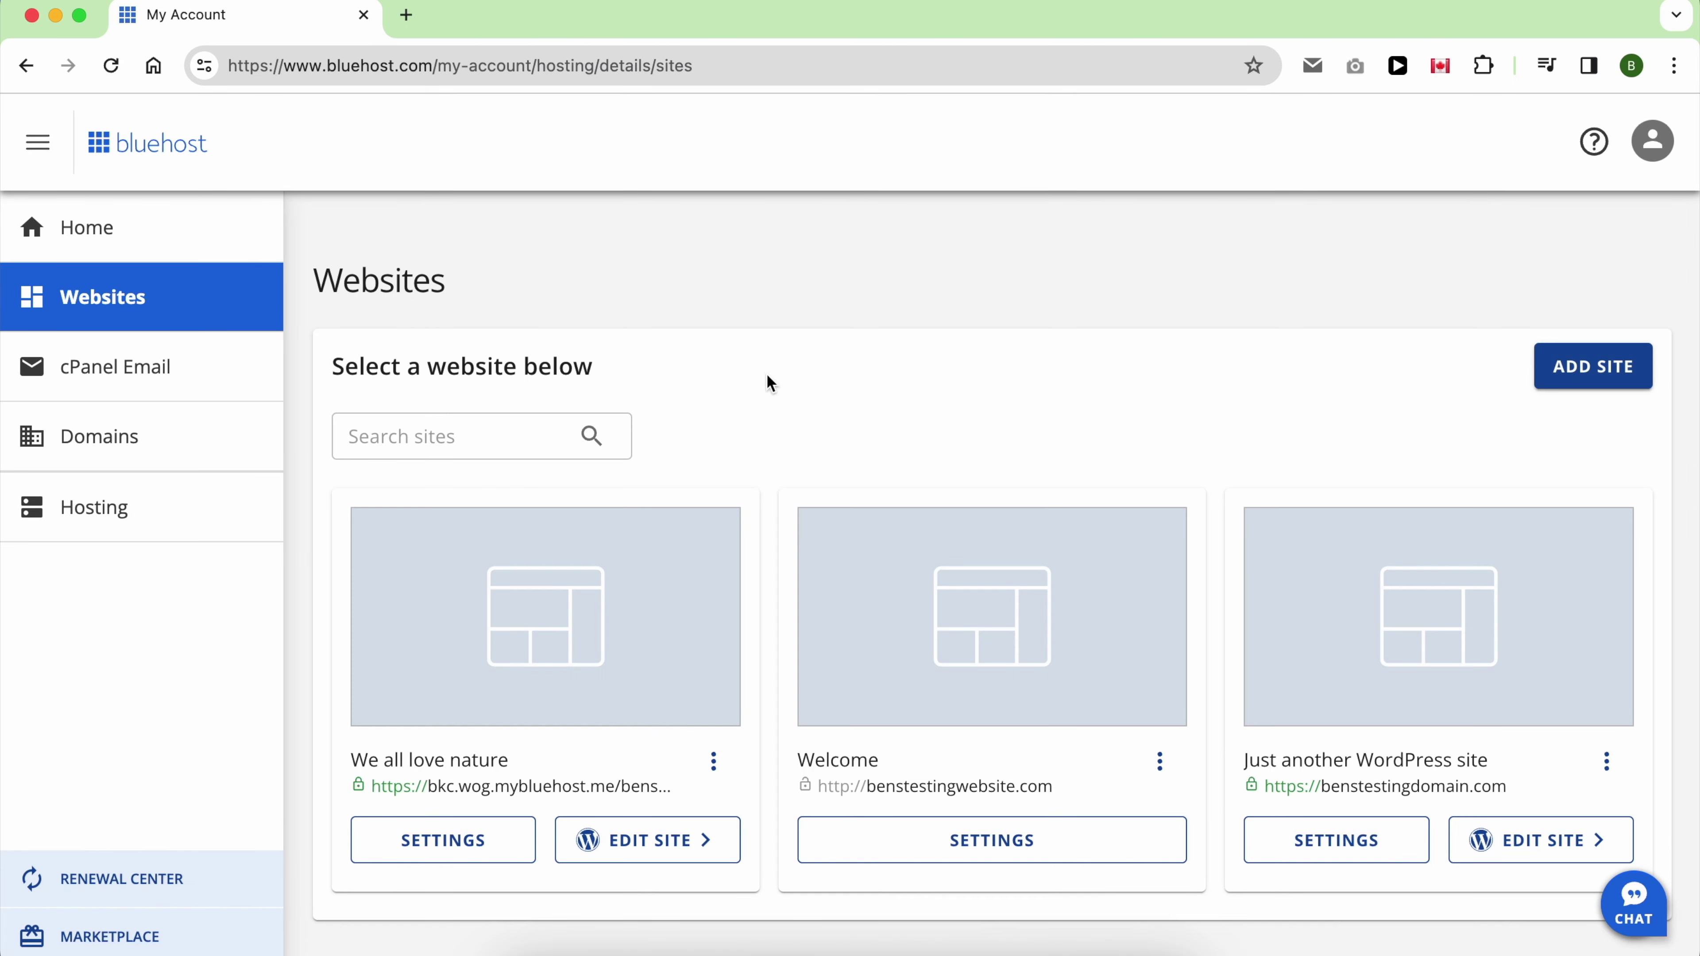
pyautogui.scroll(-4, 745, 454)
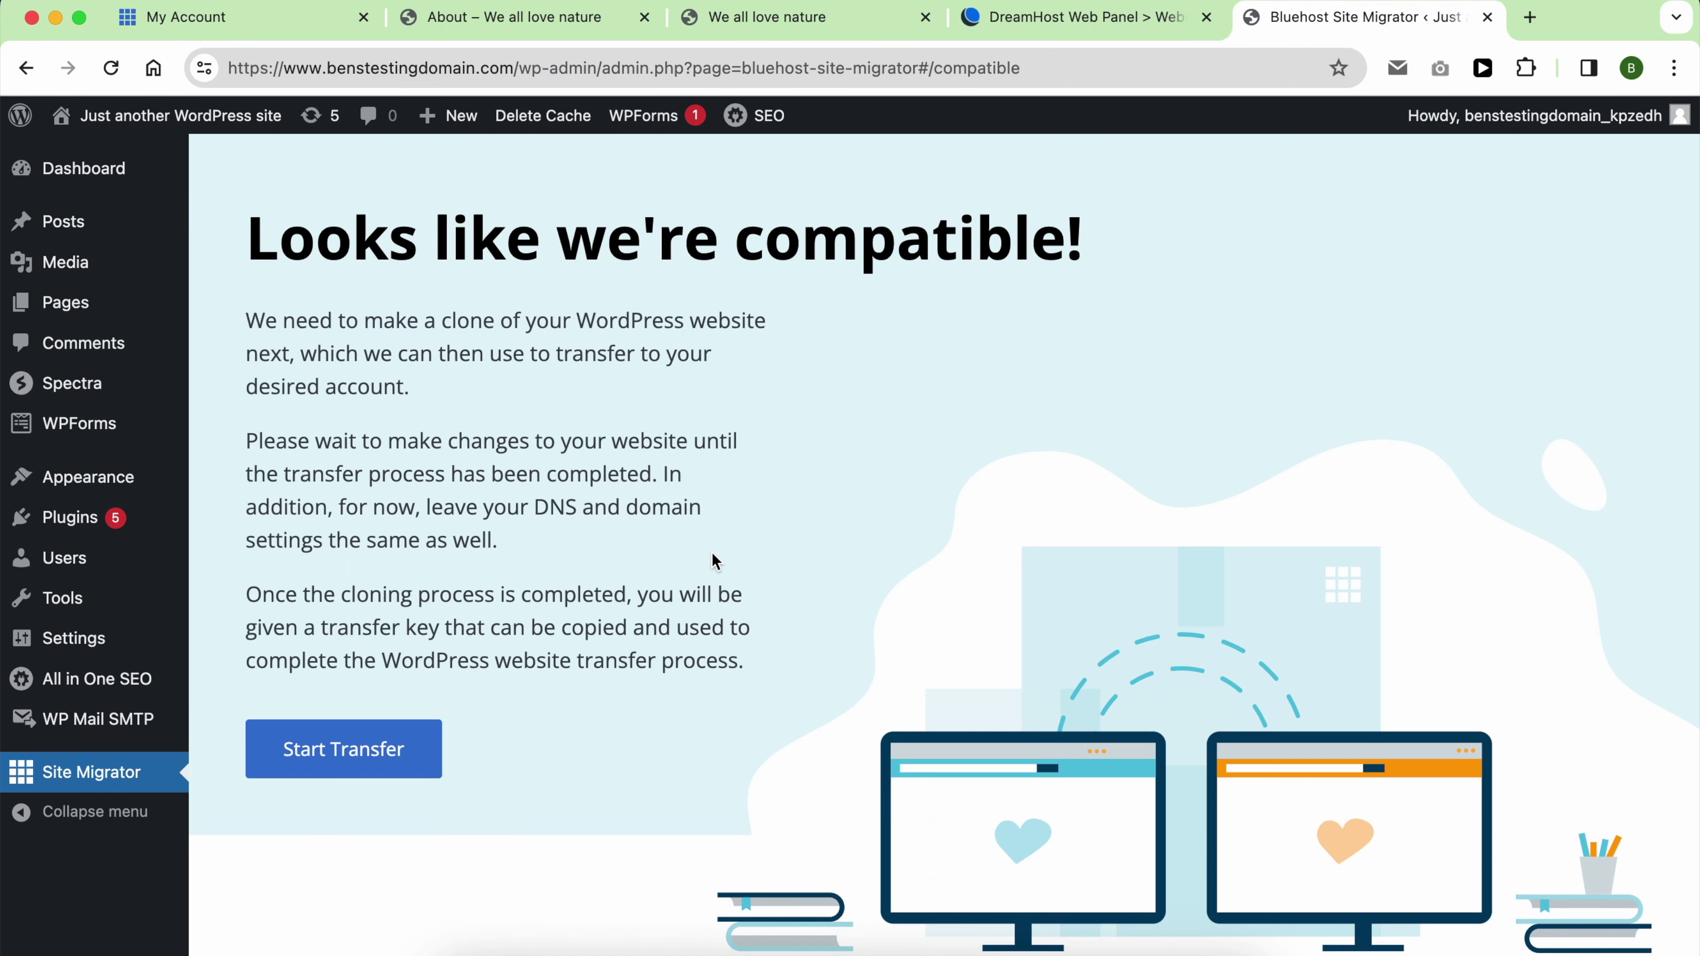
# Clone the old site and paste its transfer key into Bluehost's Transfer Token to start the transfer
pyautogui.hscroll(3, 396, 737)
pyautogui.click(301, 749)
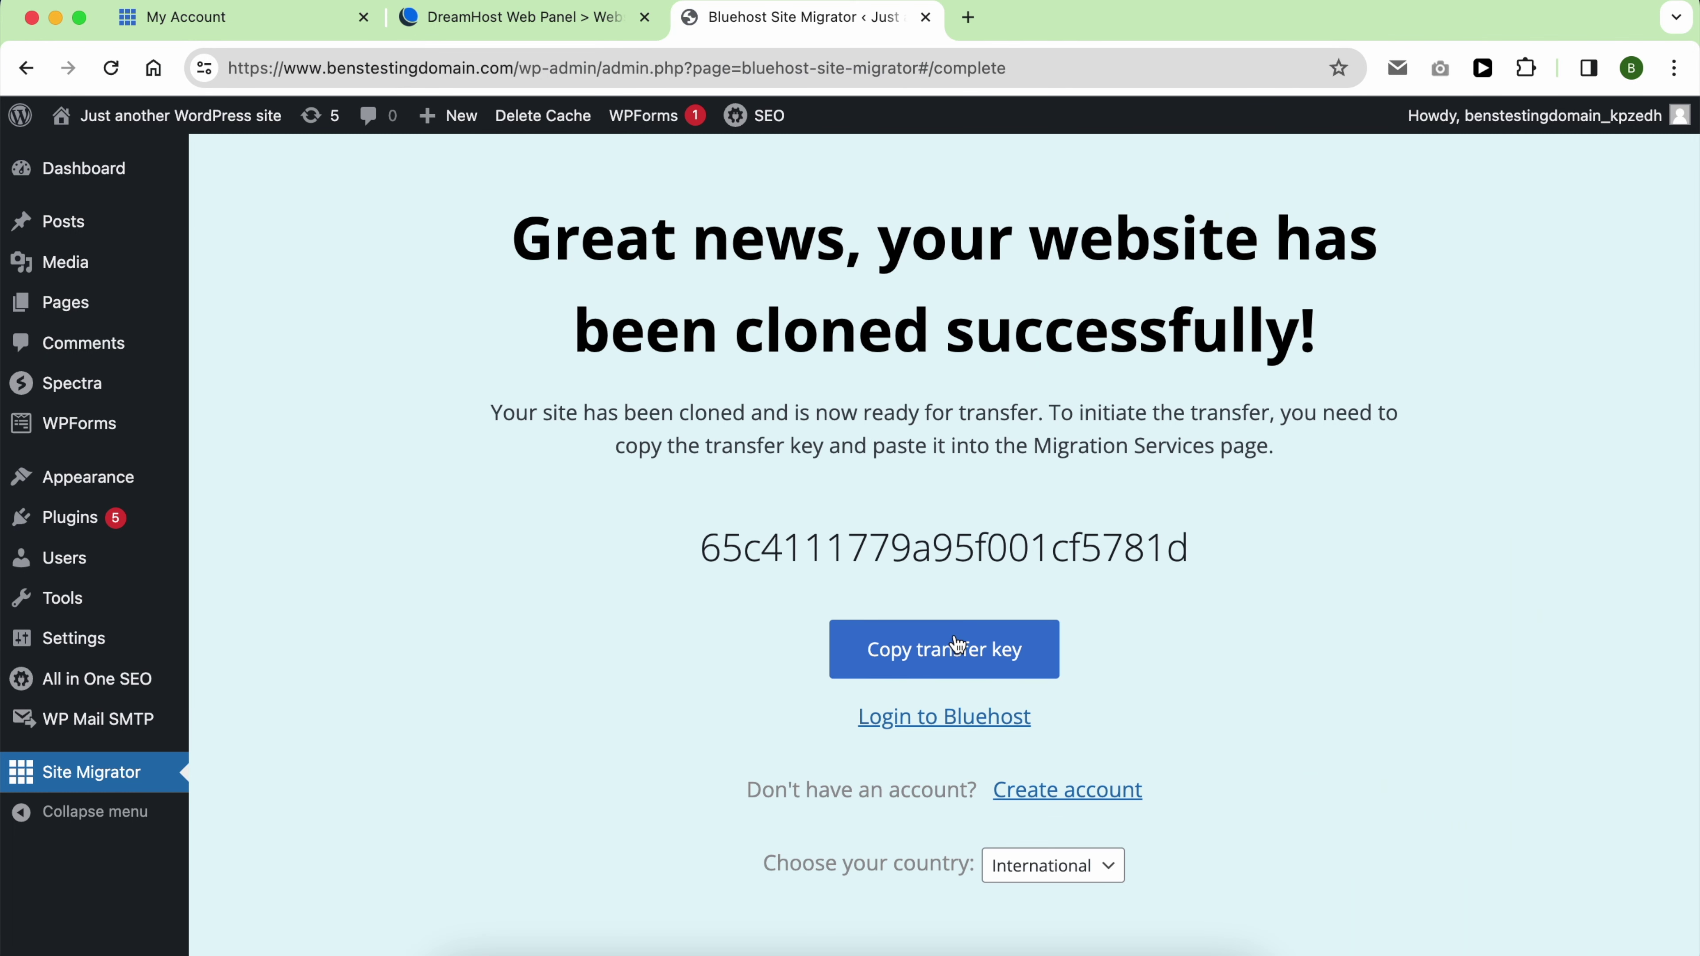
pyautogui.click(957, 646)
pyautogui.click(321, 18)
pyautogui.click(502, 816)
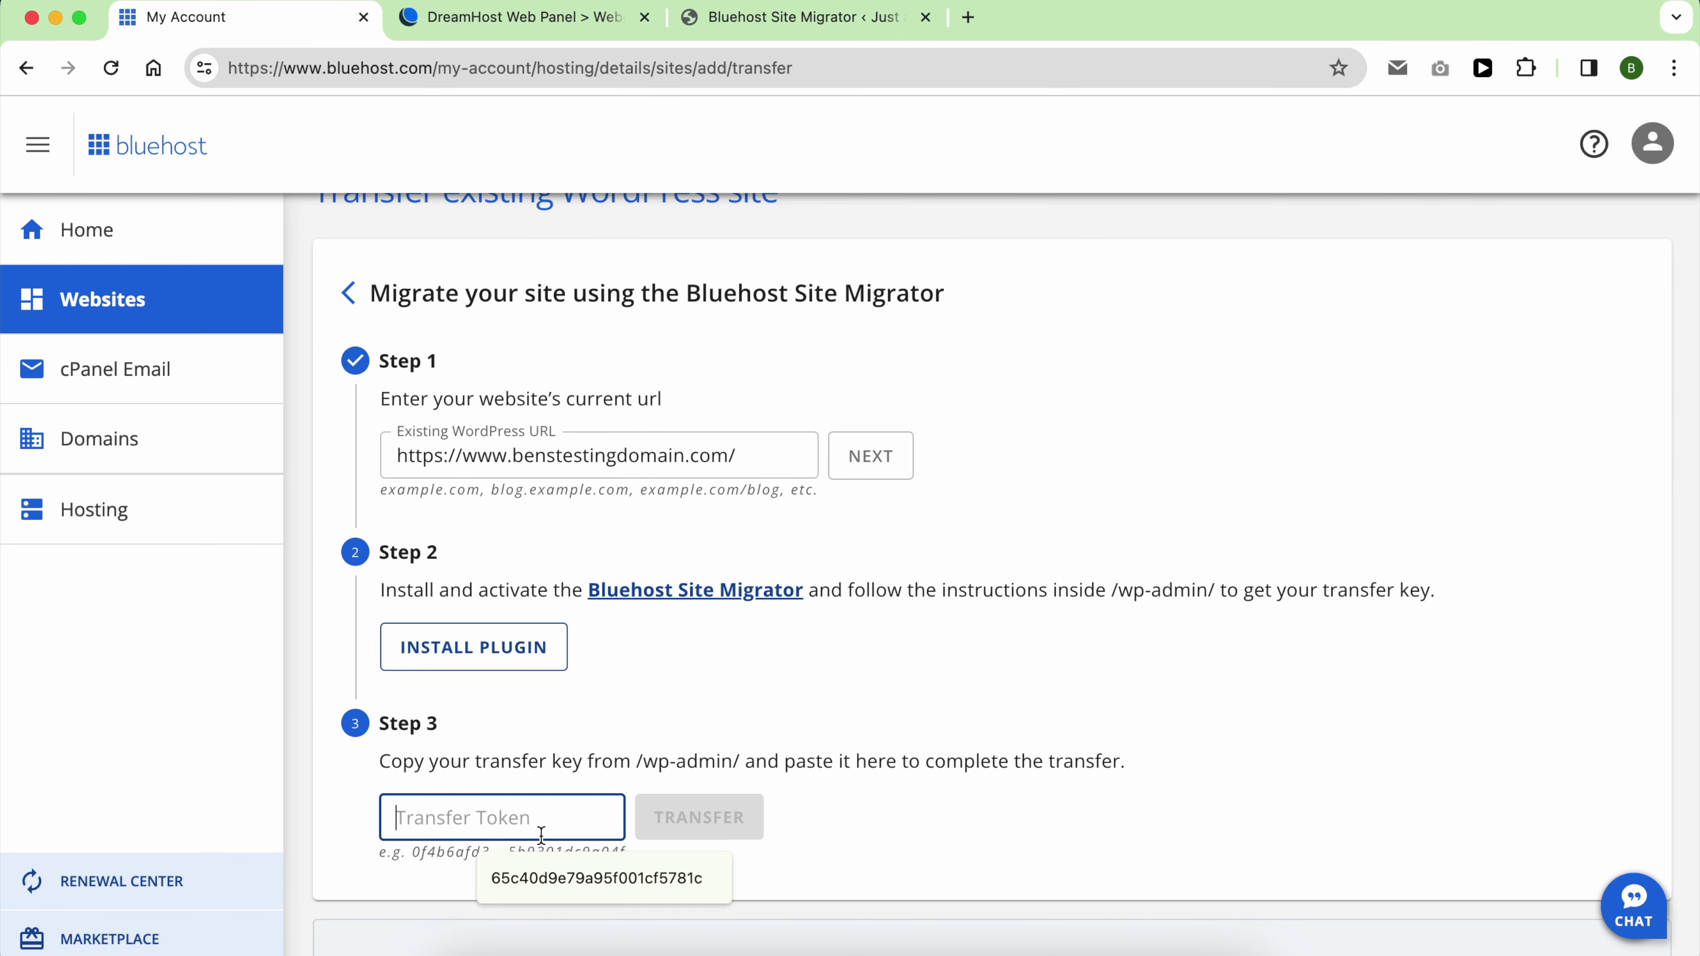
pyautogui.press('super+v')
pyautogui.click(699, 817)
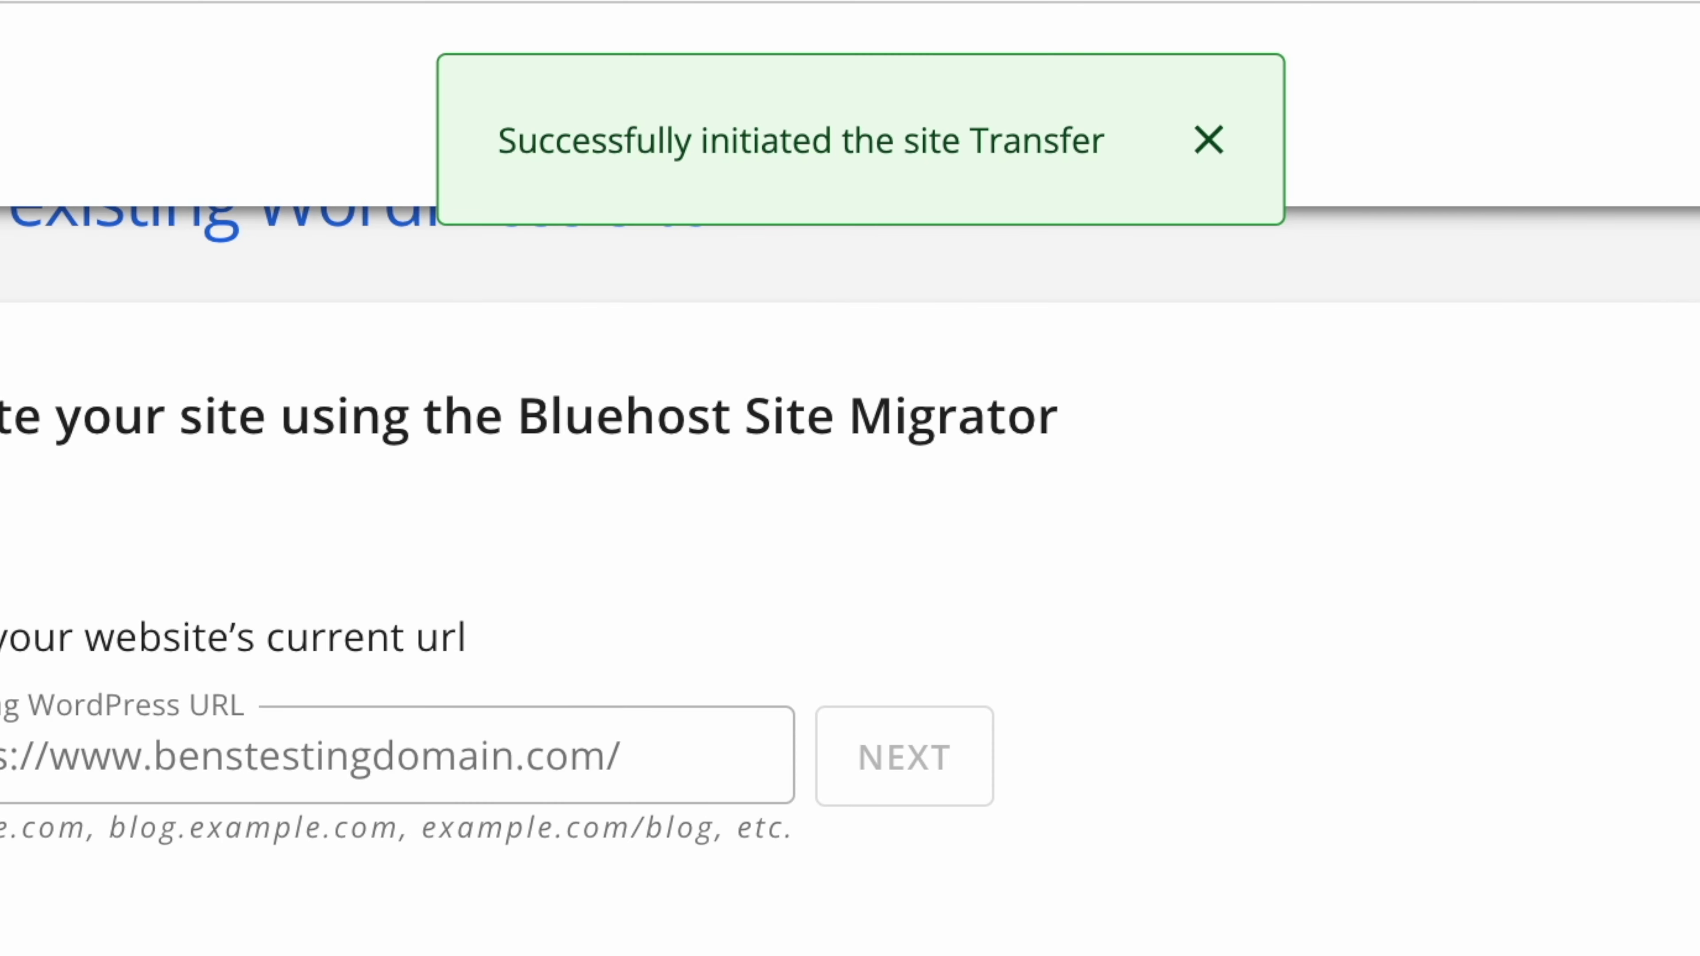
pyautogui.click(716, 870)
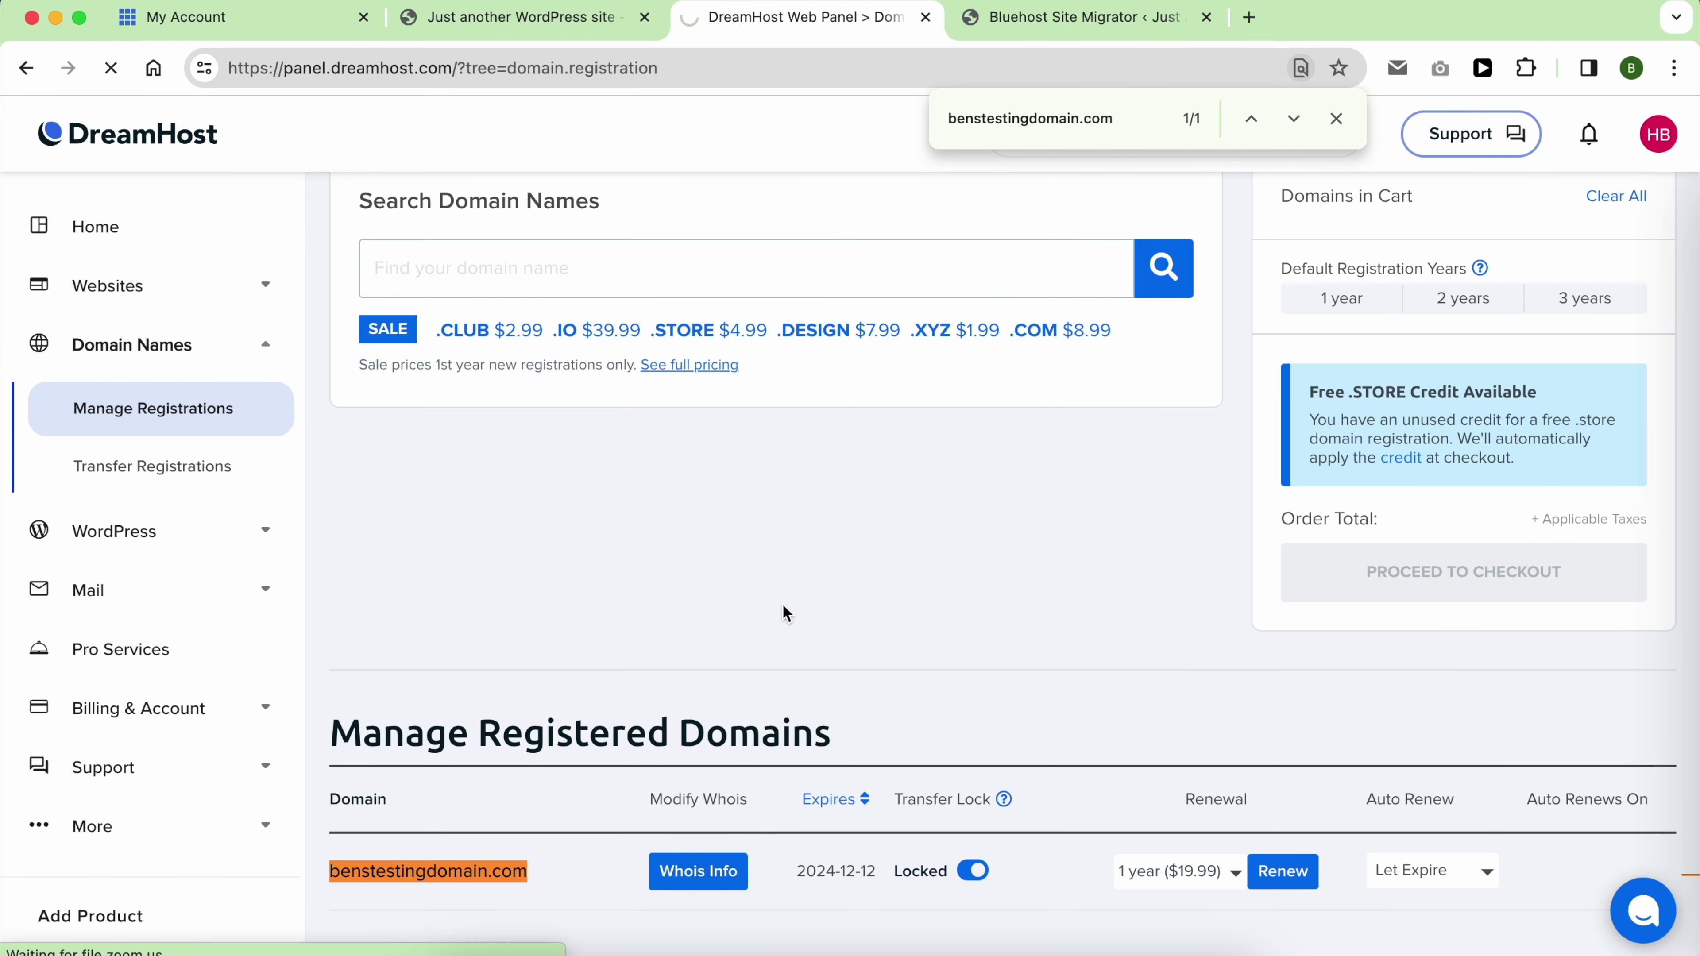
# Set the domain's nameservers to ns1.bluehost.com and ns2.bluehost.com and empty NS3
pyautogui.scroll(-2, 784, 612)
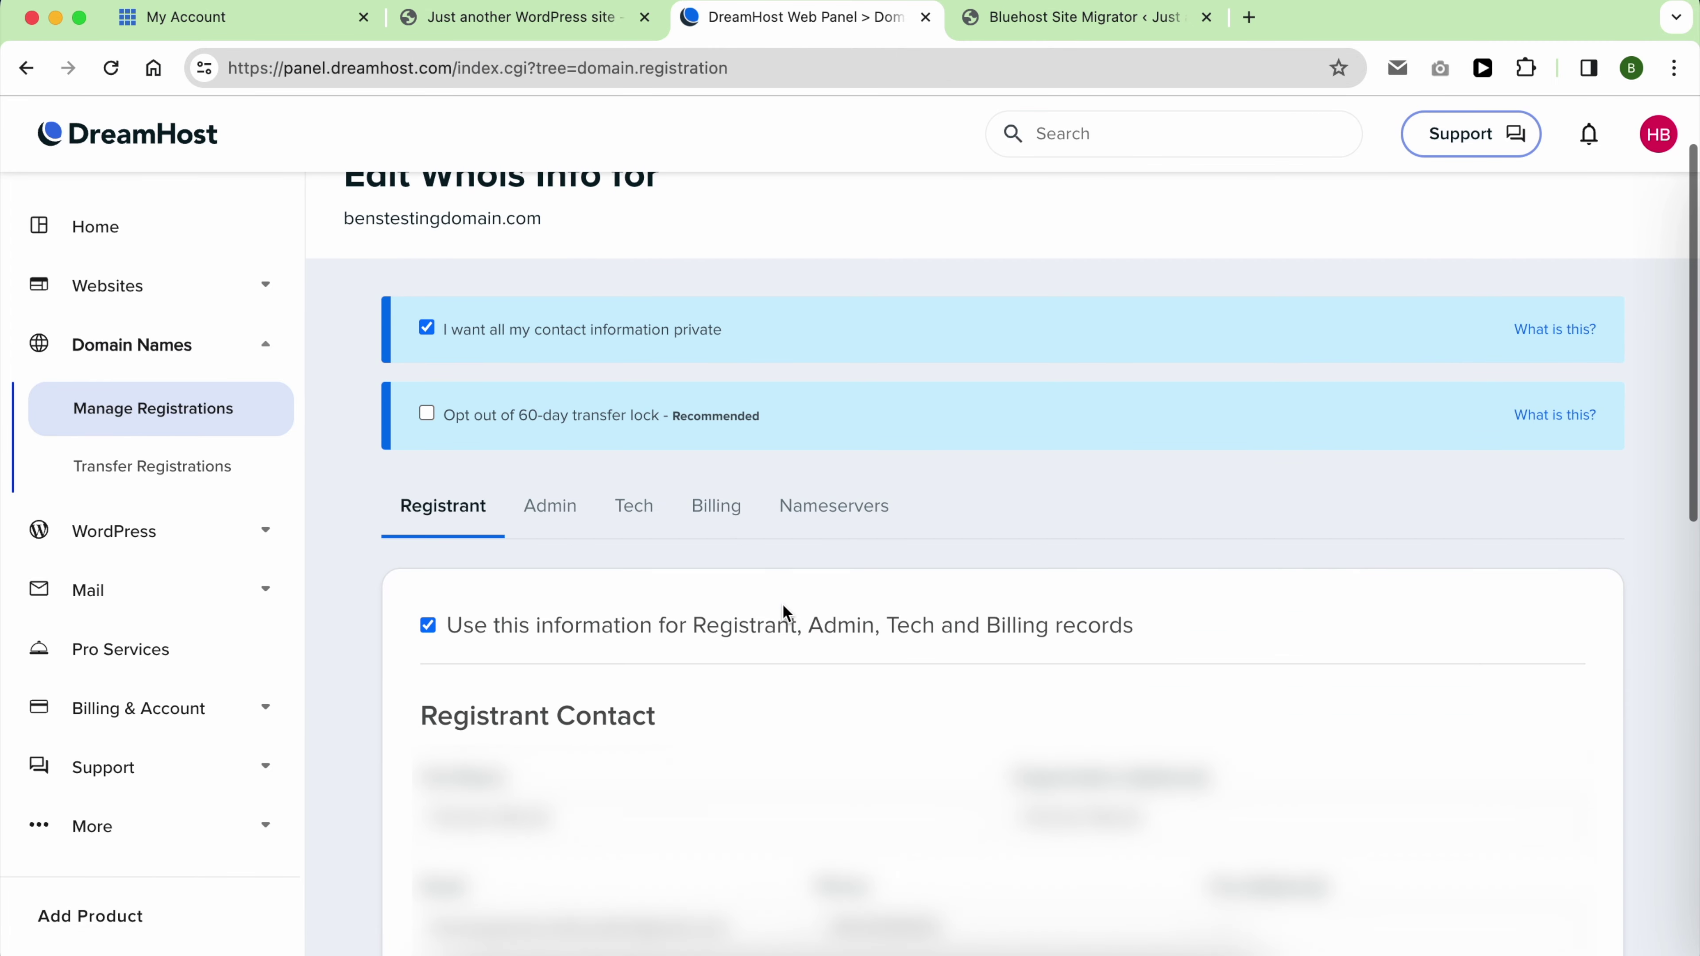
pyautogui.click(833, 505)
pyautogui.click(493, 118)
pyautogui.press('BackSpace')
pyautogui.press('BackSpace')
pyautogui.press('BackSpace')
pyautogui.press('BackSpace')
pyautogui.press('BackSpace')
pyautogui.press('BackSpace')
pyautogui.press('BackSpace')
pyautogui.press('BackSpace')
pyautogui.press('BackSpace')
pyautogui.press('BackSpace')
pyautogui.press('BackSpace')
pyautogui.press('BackSpace')
pyautogui.press('BackSpace')
pyautogui.write('bluehost.com')
pyautogui.tripleClick(399, 334)
pyautogui.write('ns2.bluehost.com')
pyautogui.tripleClick(266, 552)
pyautogui.press('BackSpace')
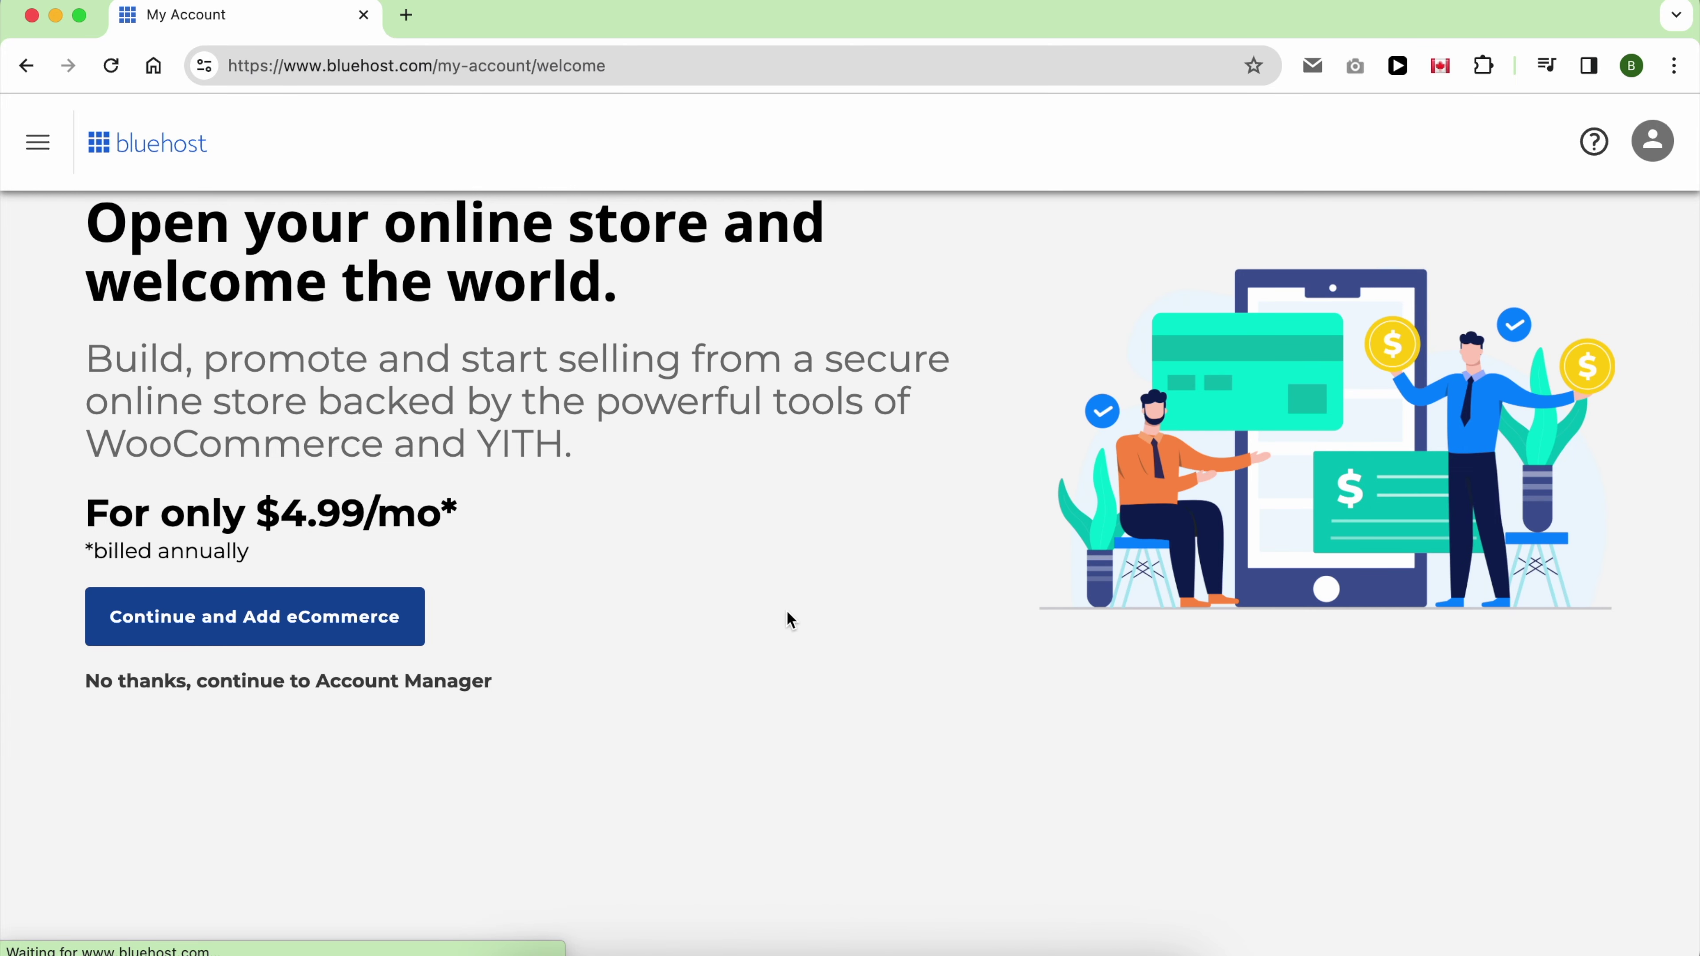
# Skip the upsell offer, then review the testing blog's Pages list and installed Themes
pyautogui.click(439, 682)
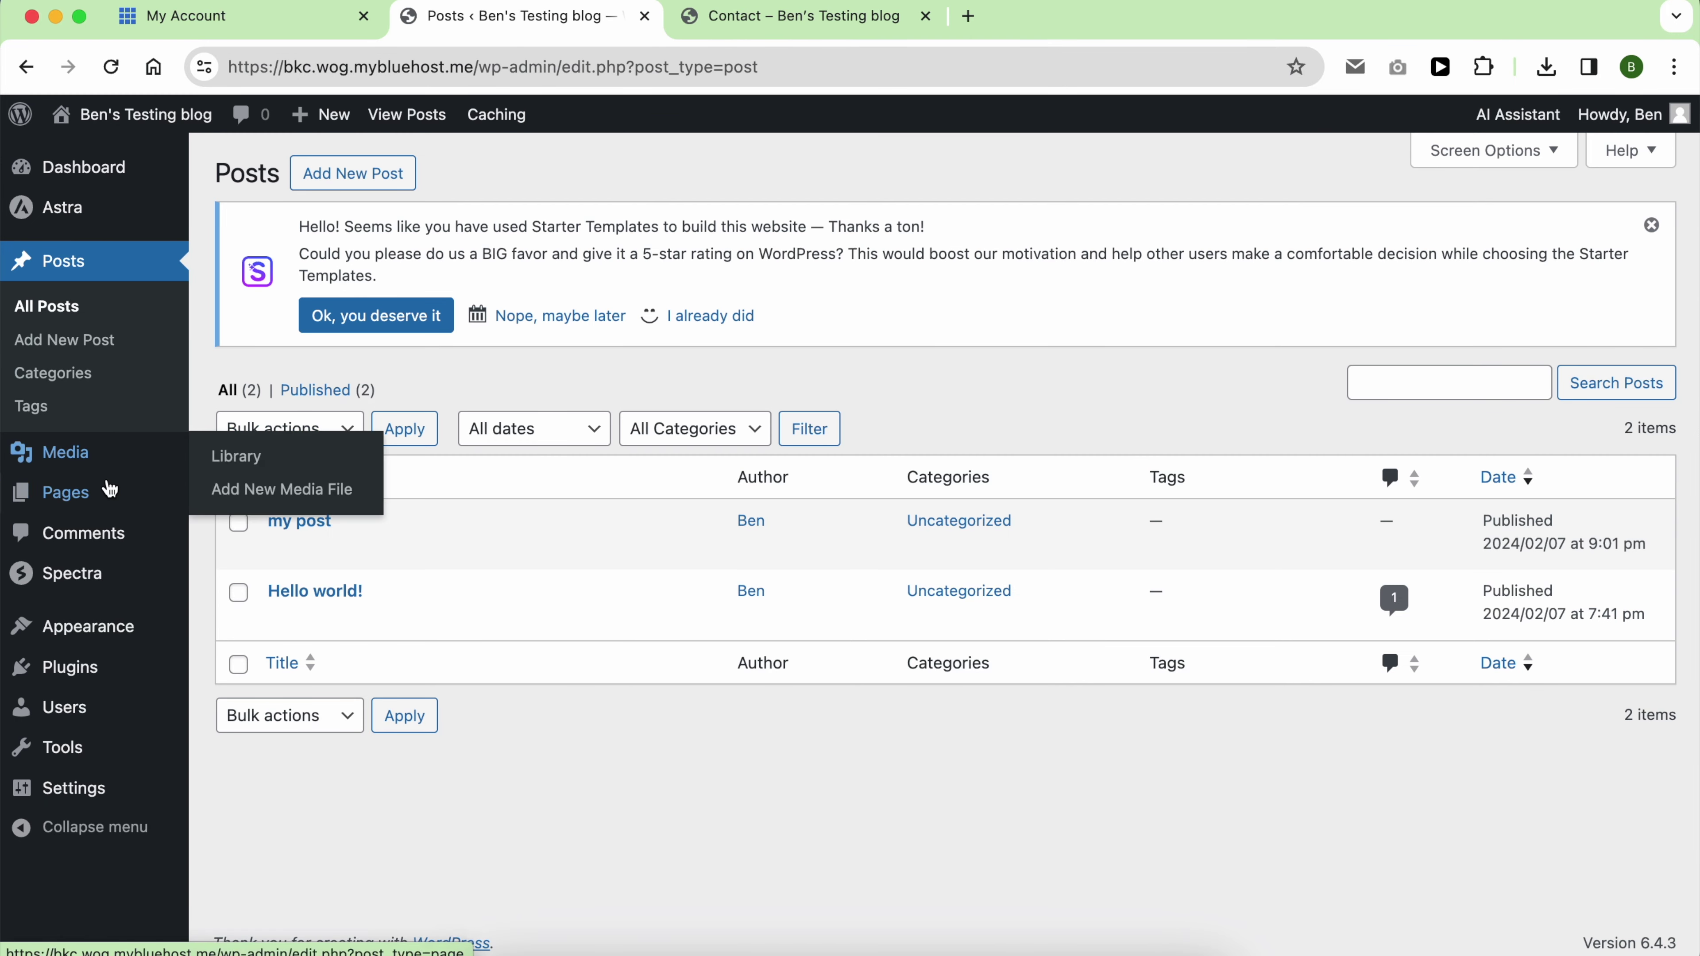
pyautogui.click(110, 494)
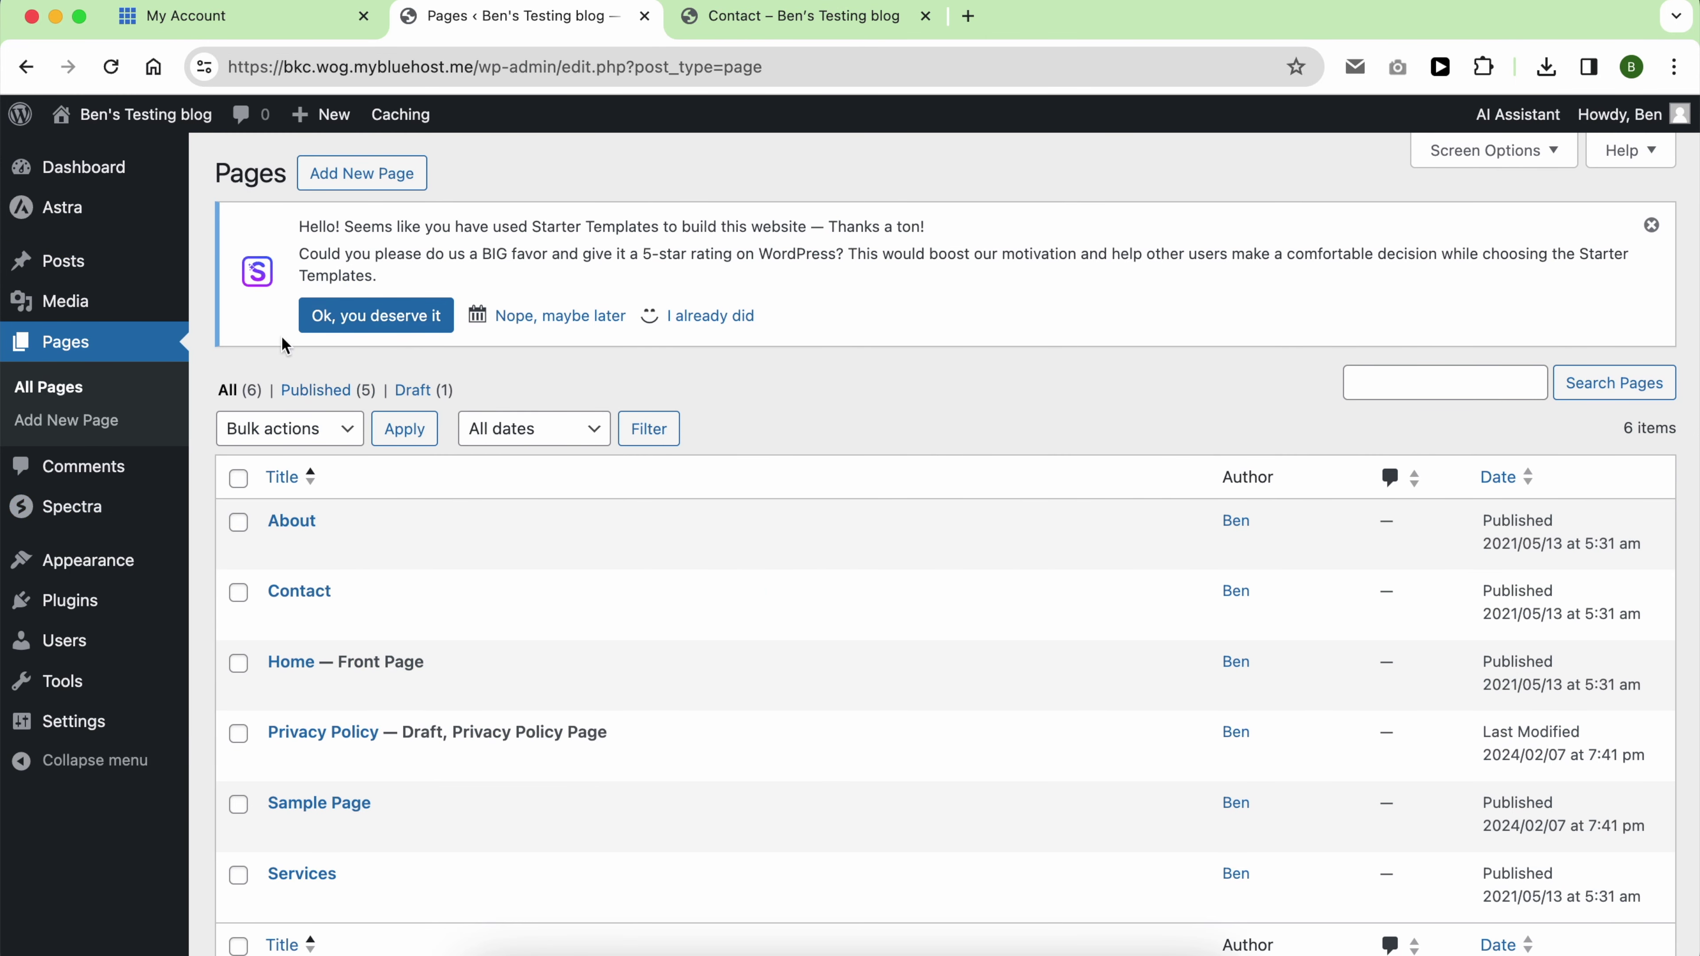
pyautogui.click(125, 561)
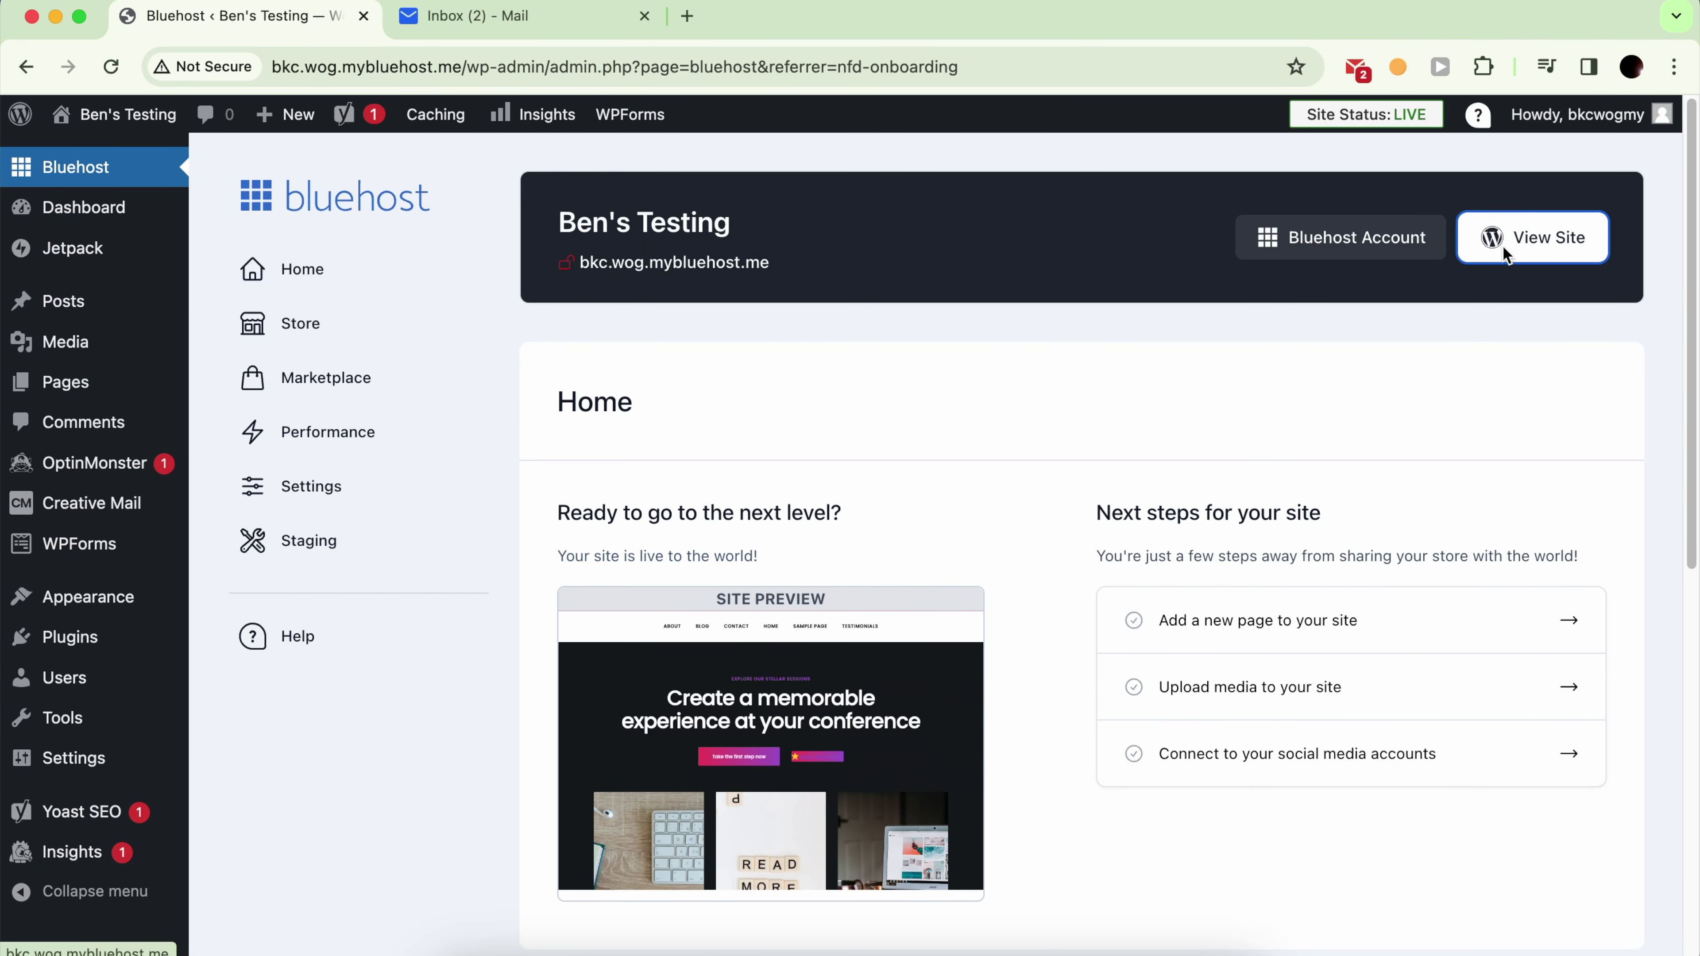
# Open the live testing site and scroll its home page down to the footer and back
pyautogui.click(1490, 260)
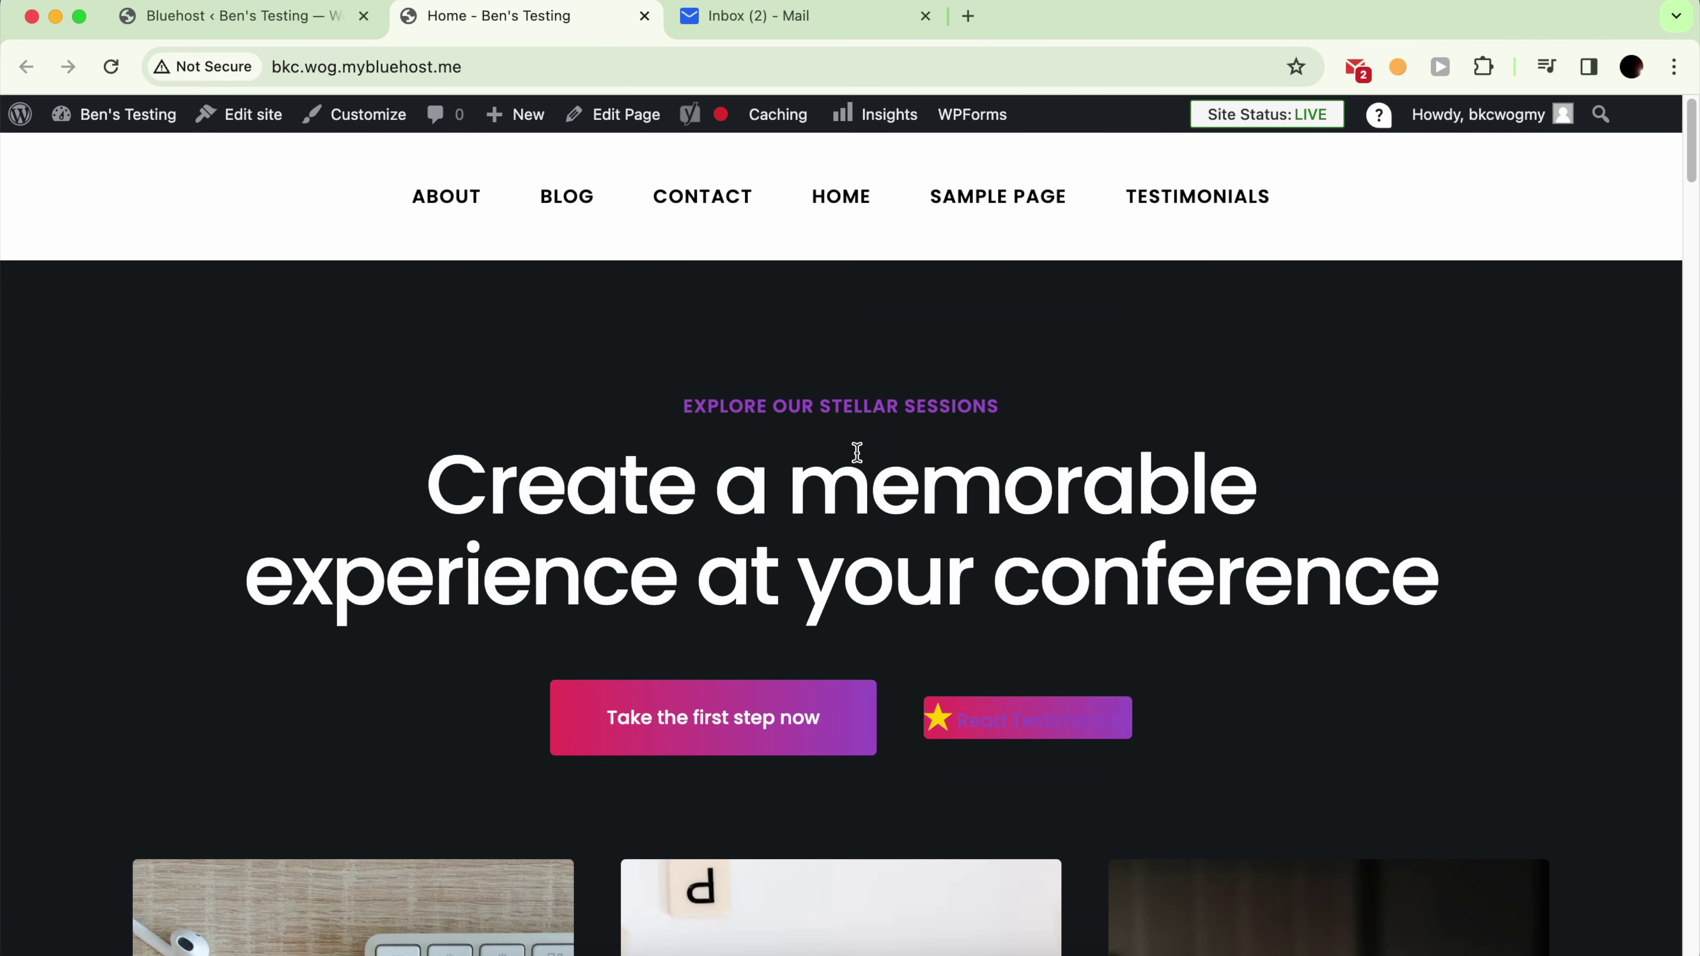
pyautogui.scroll(-8, 763, 476)
pyautogui.scroll(-20, 759, 475)
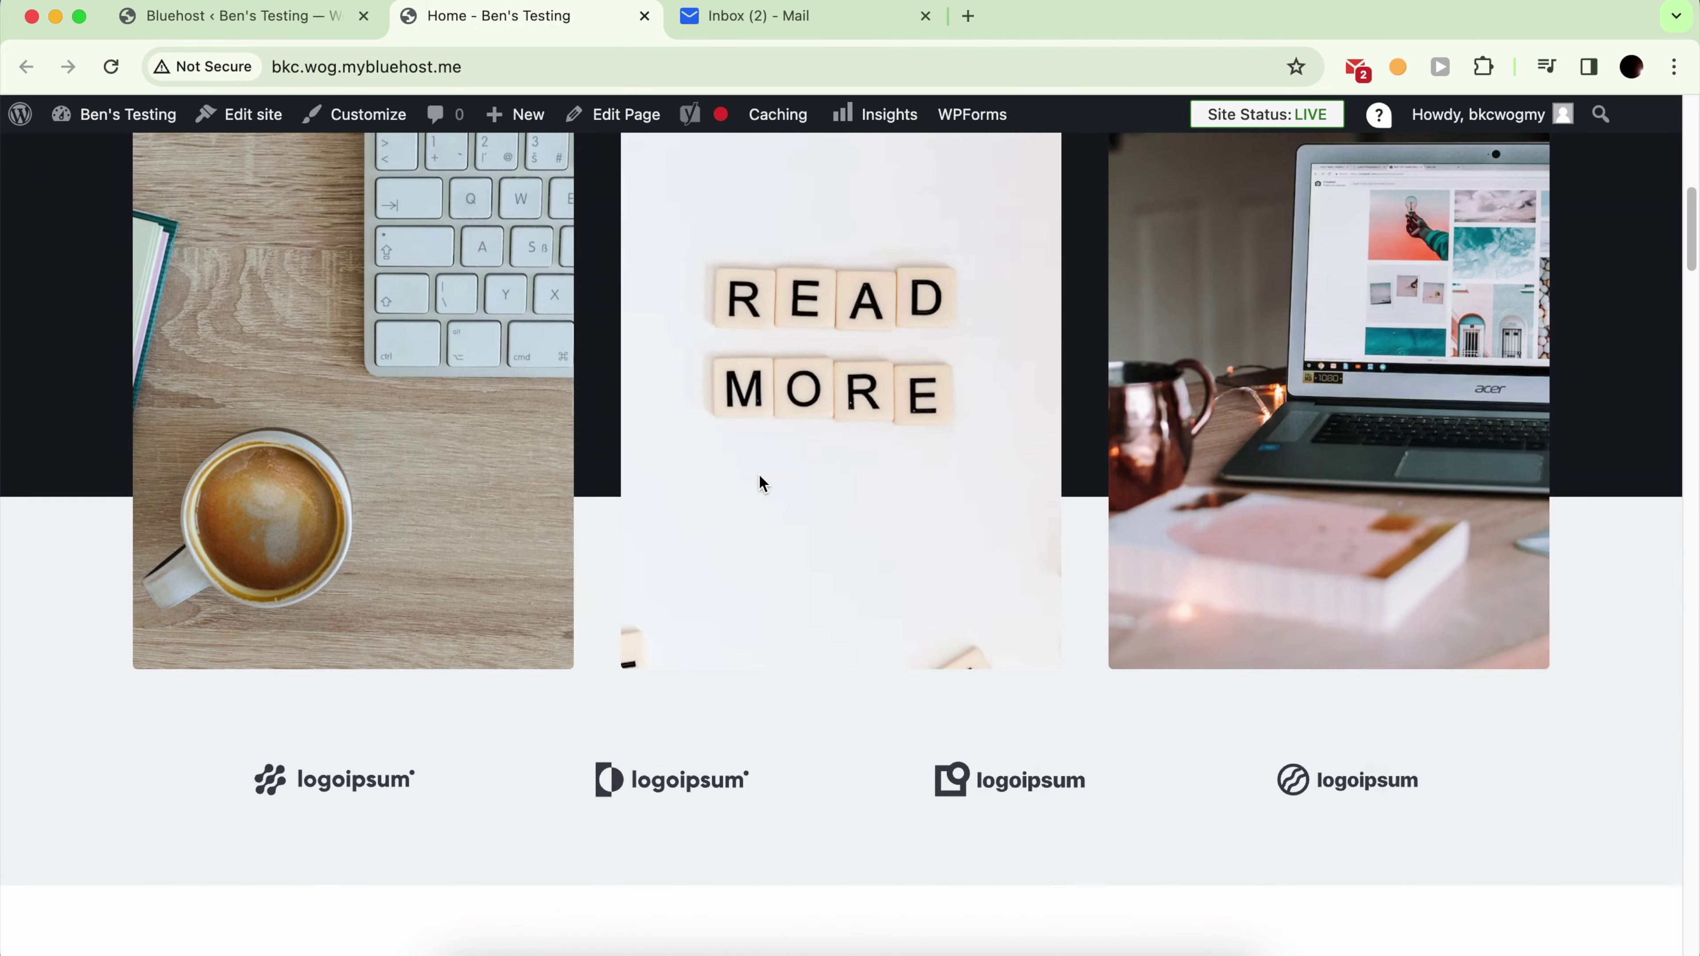
pyautogui.scroll(-20, 758, 474)
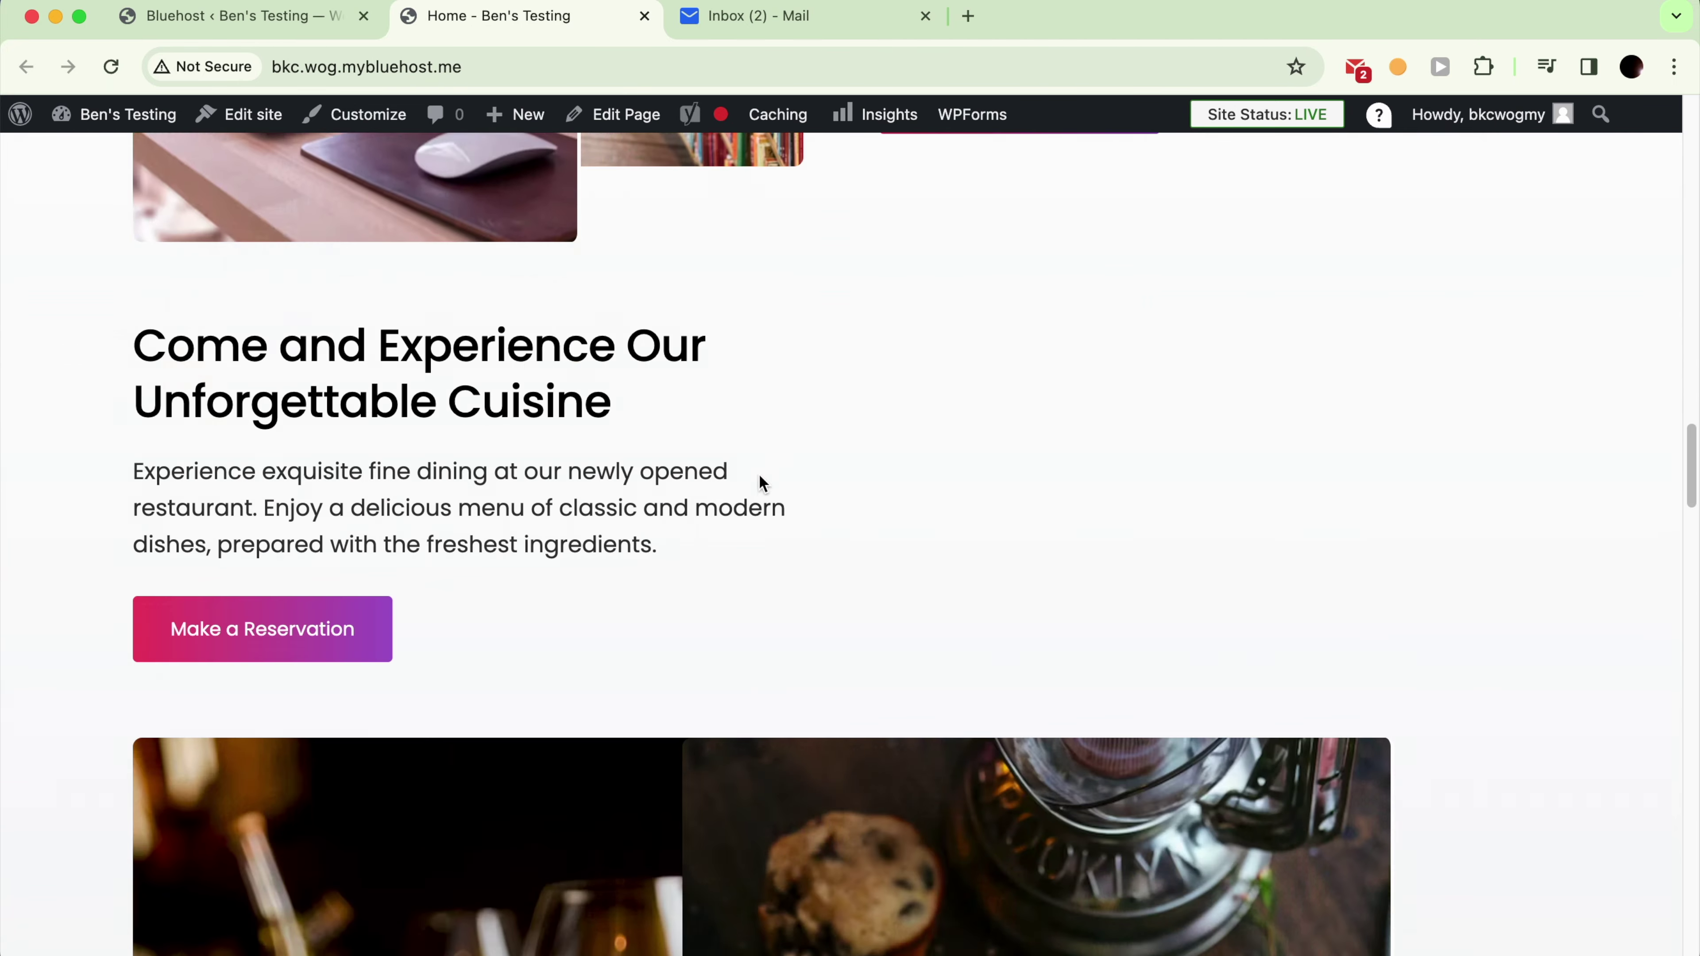
pyautogui.scroll(-10, 761, 482)
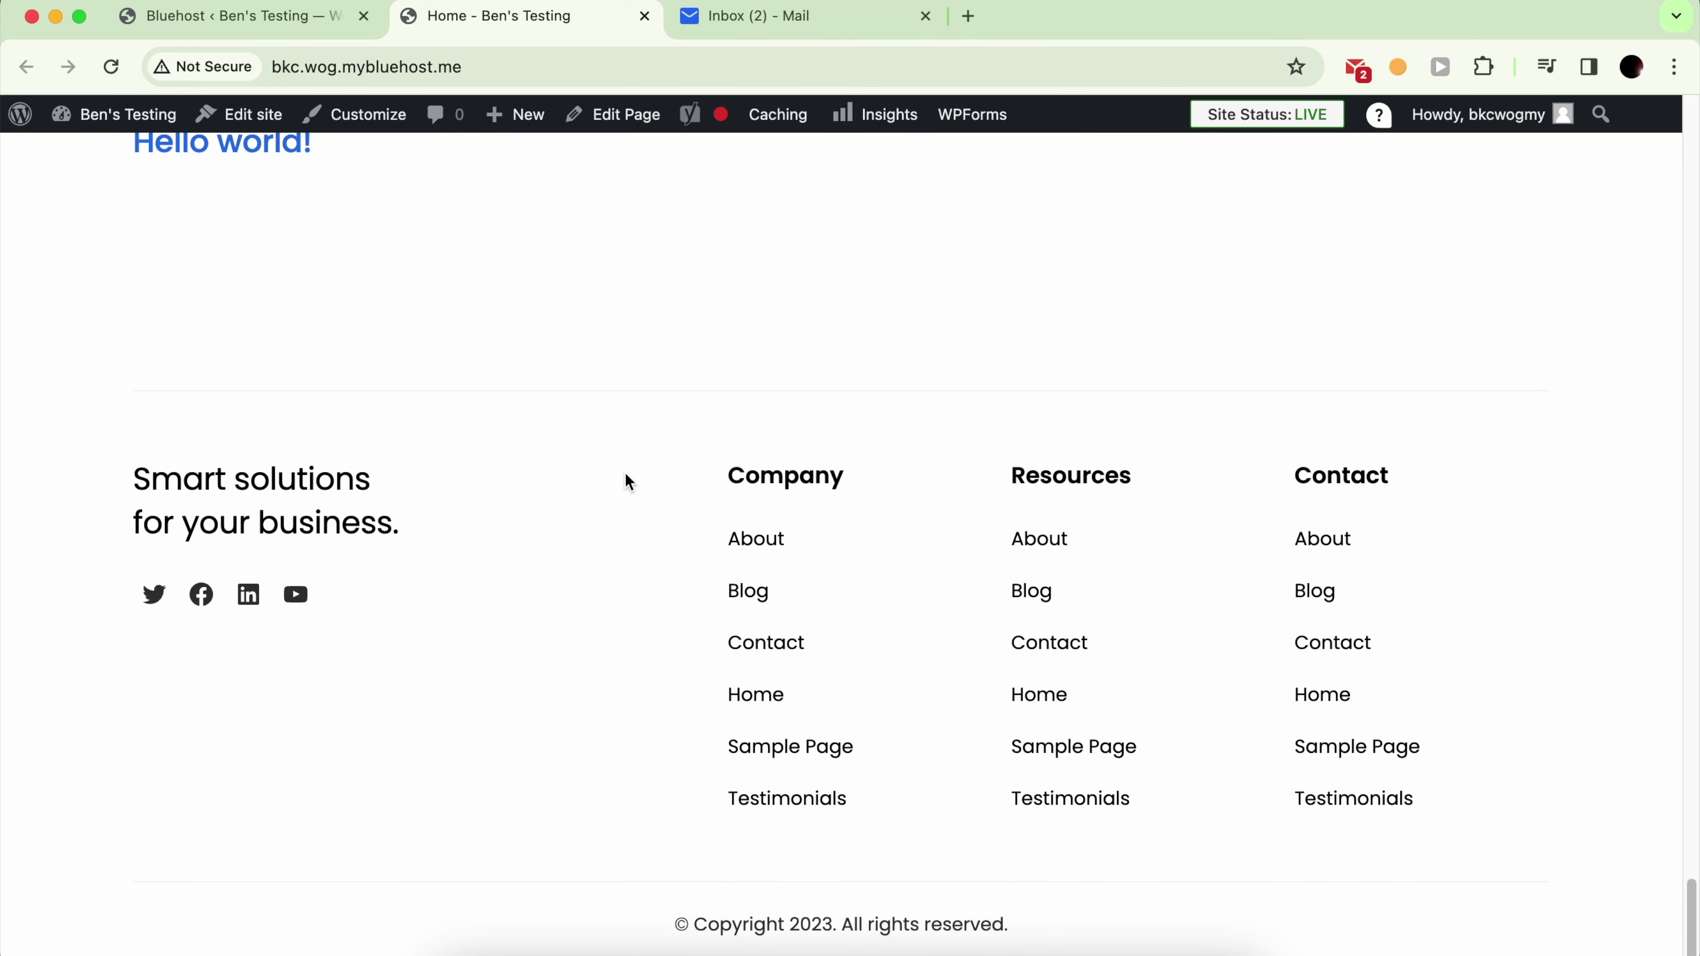
pyautogui.scroll(20, 626, 474)
pyautogui.scroll(-2, 625, 472)
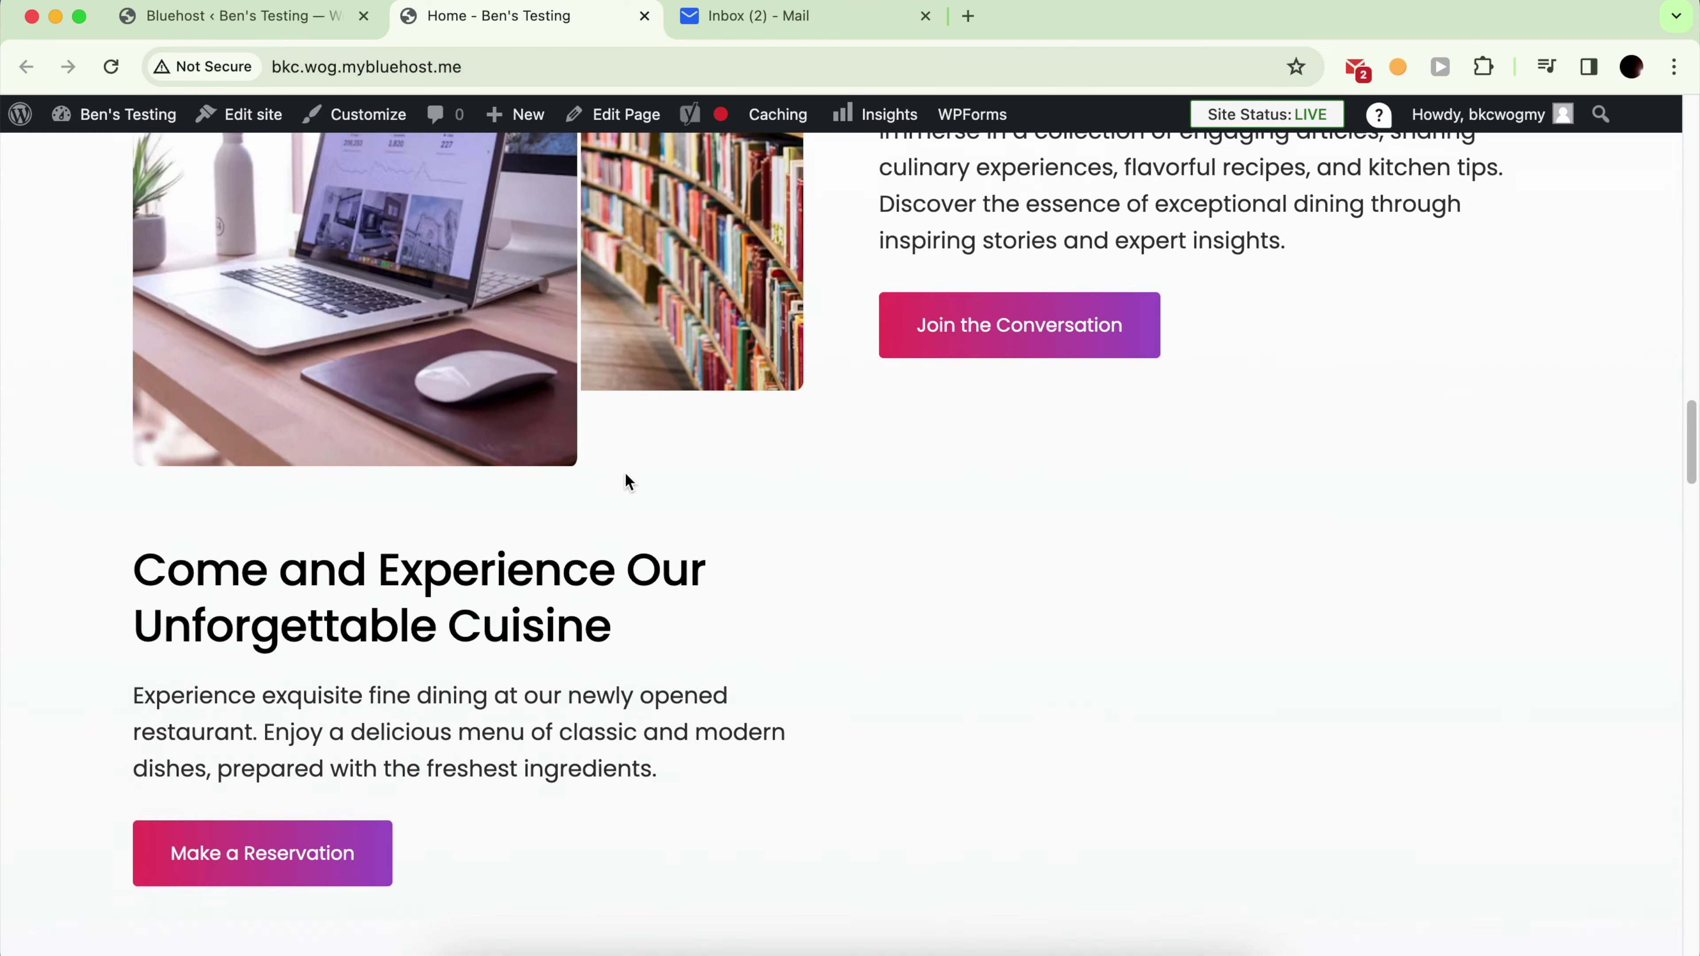
pyautogui.scroll(20, 625, 477)
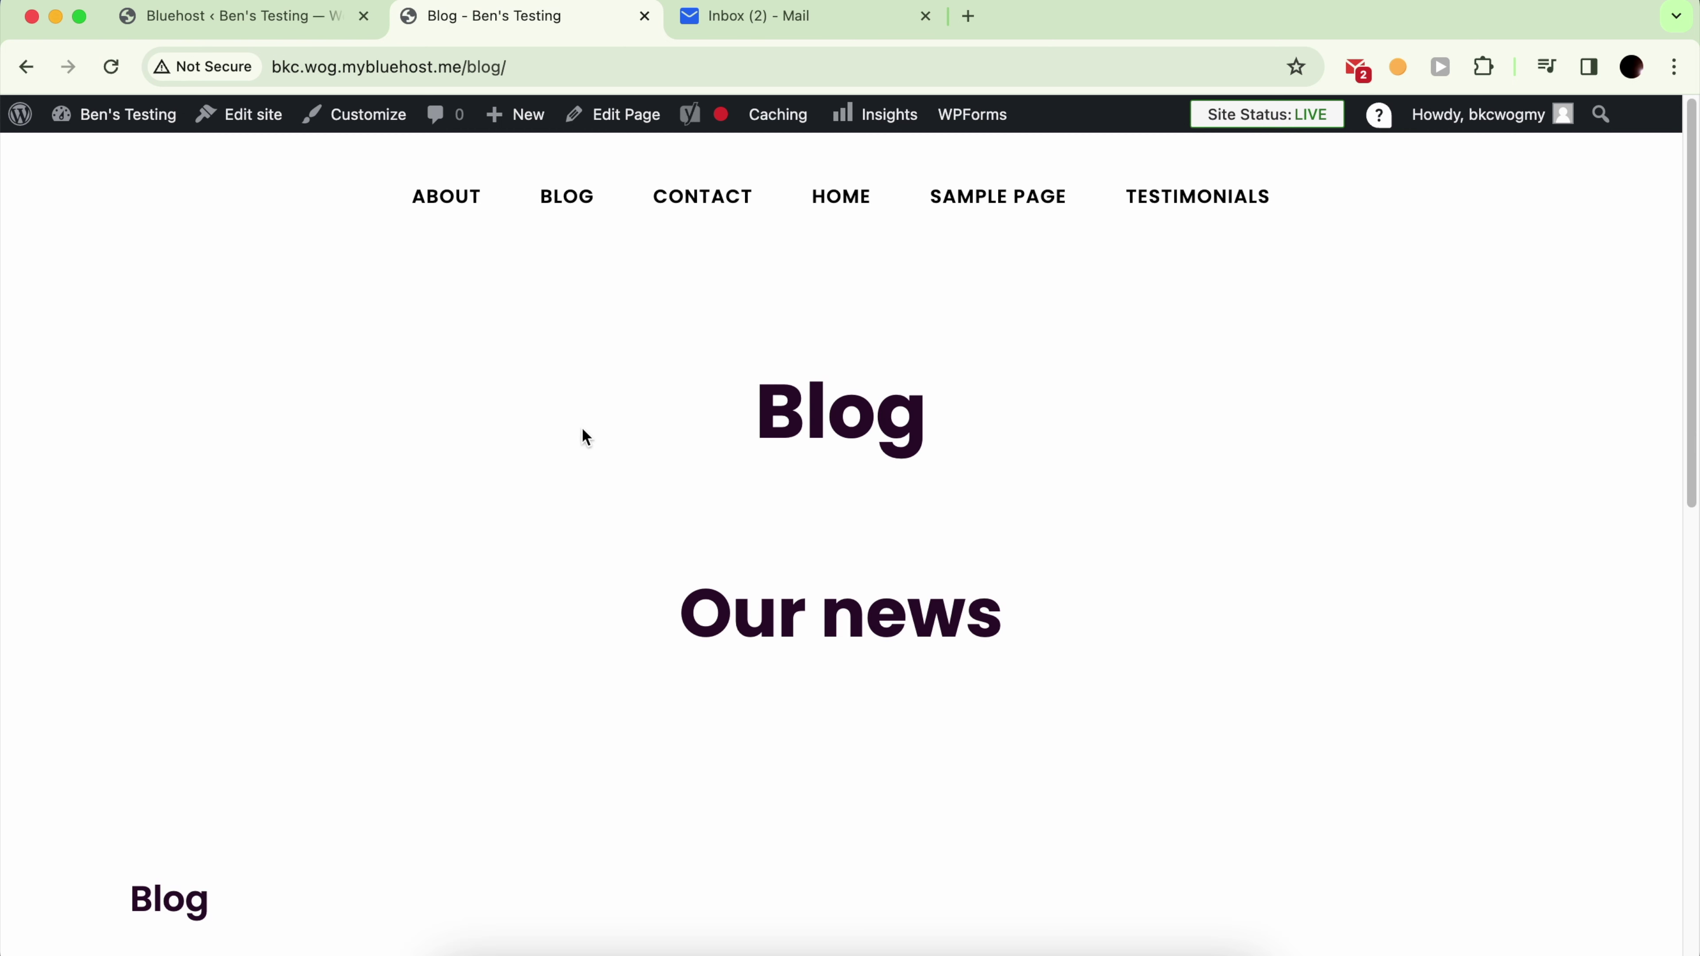
pyautogui.scroll(-10, 580, 441)
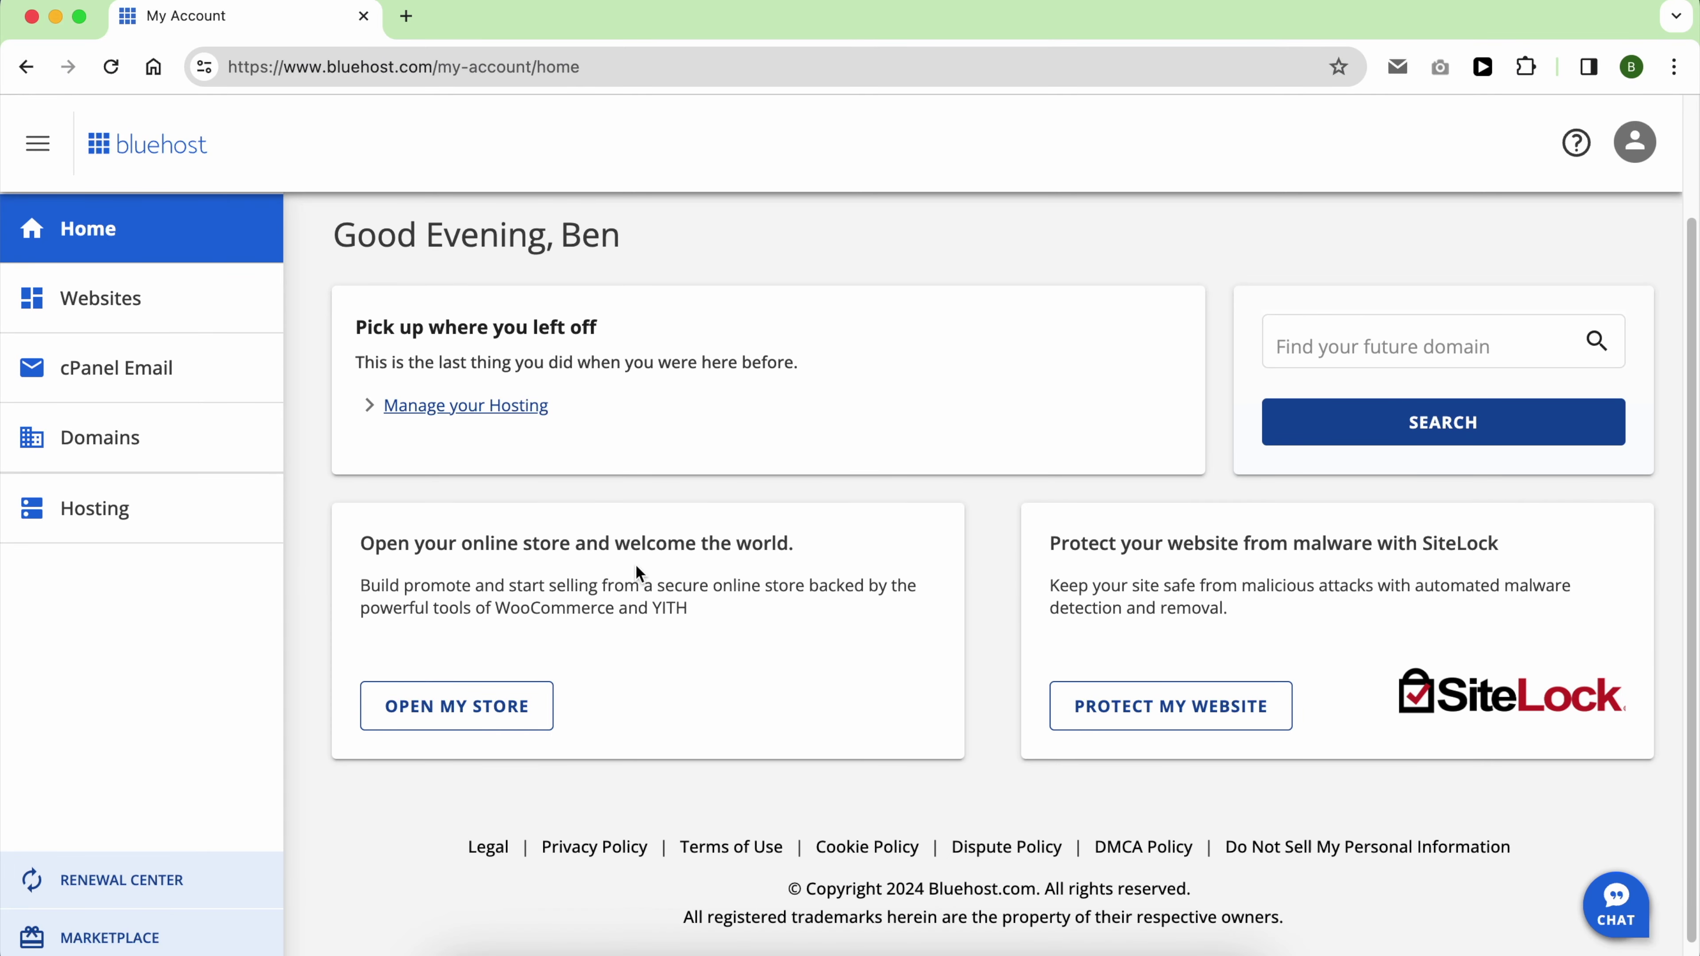
# Go from Hosting into cPanel and launch WordPress Manager by Softaculous under Software
pyautogui.click(221, 535)
pyautogui.scroll(-10, 1217, 575)
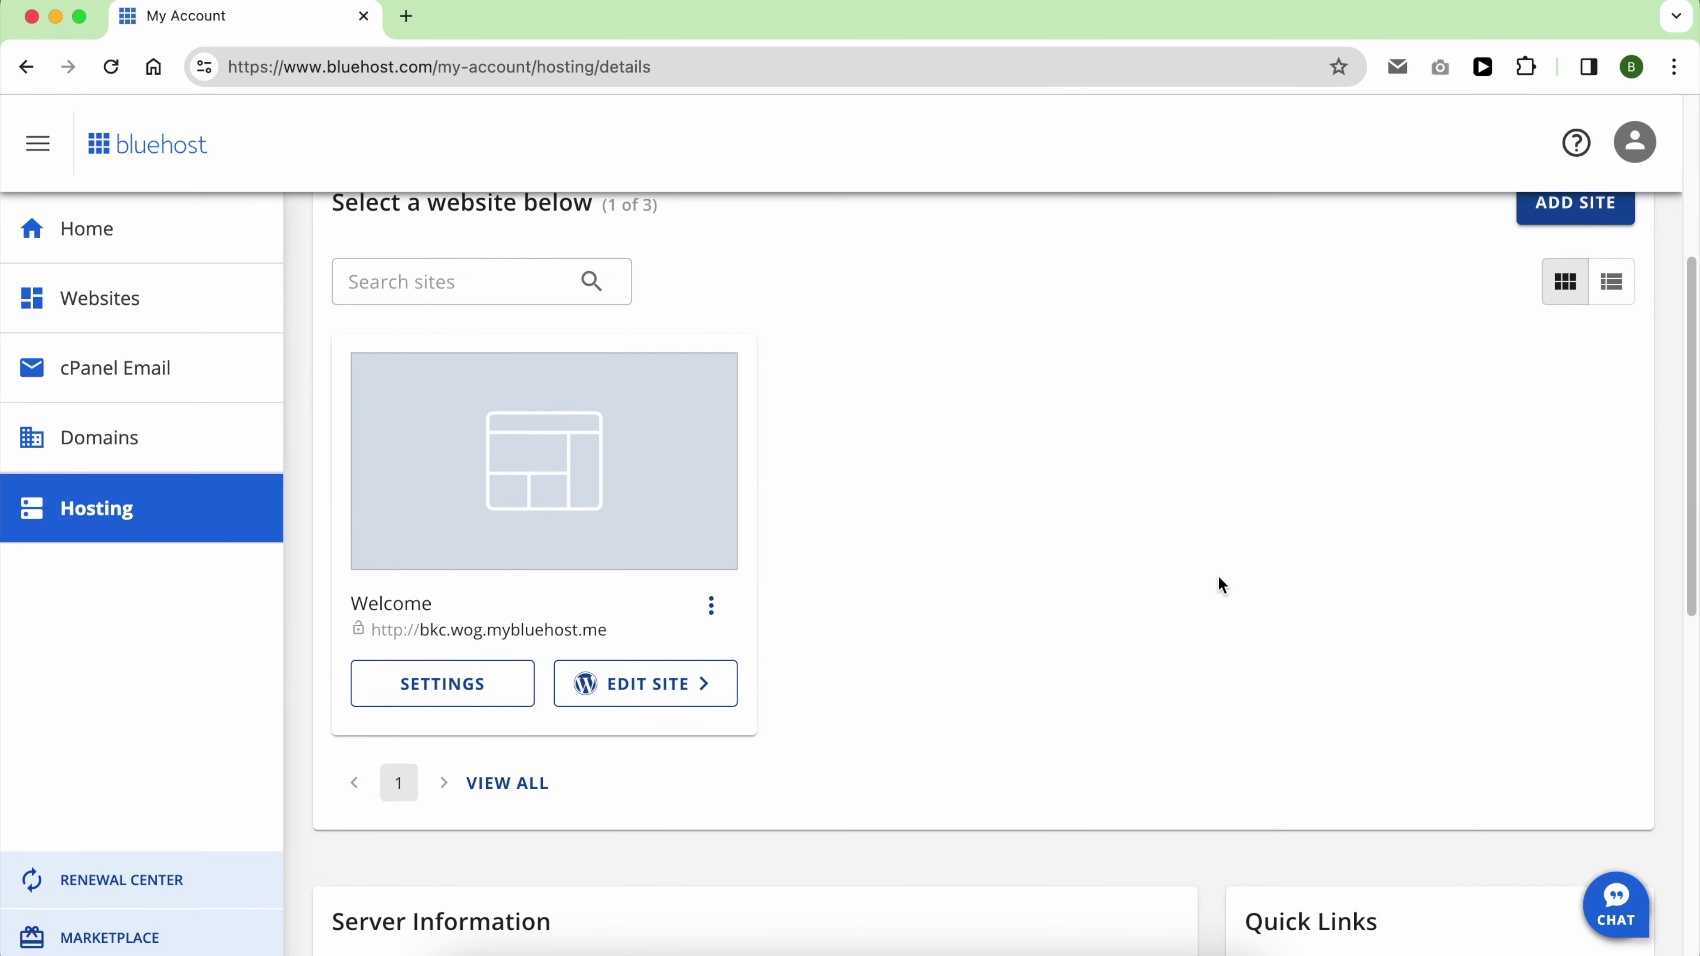
pyautogui.click(1437, 683)
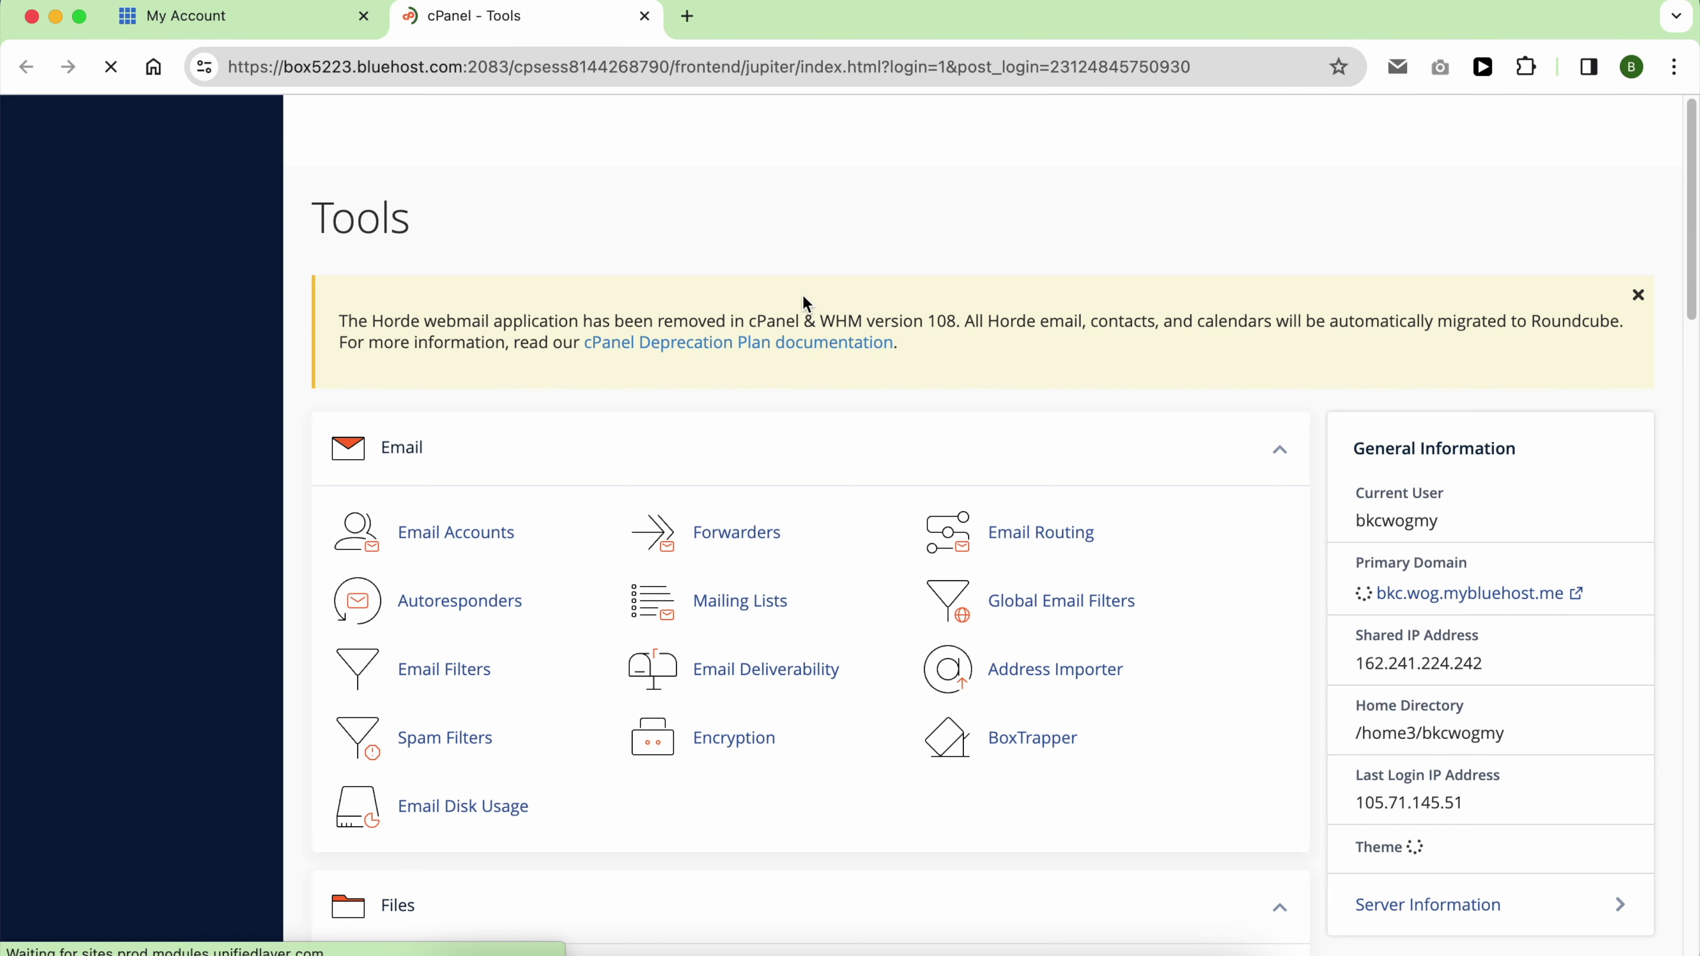
pyautogui.scroll(-8, 798, 448)
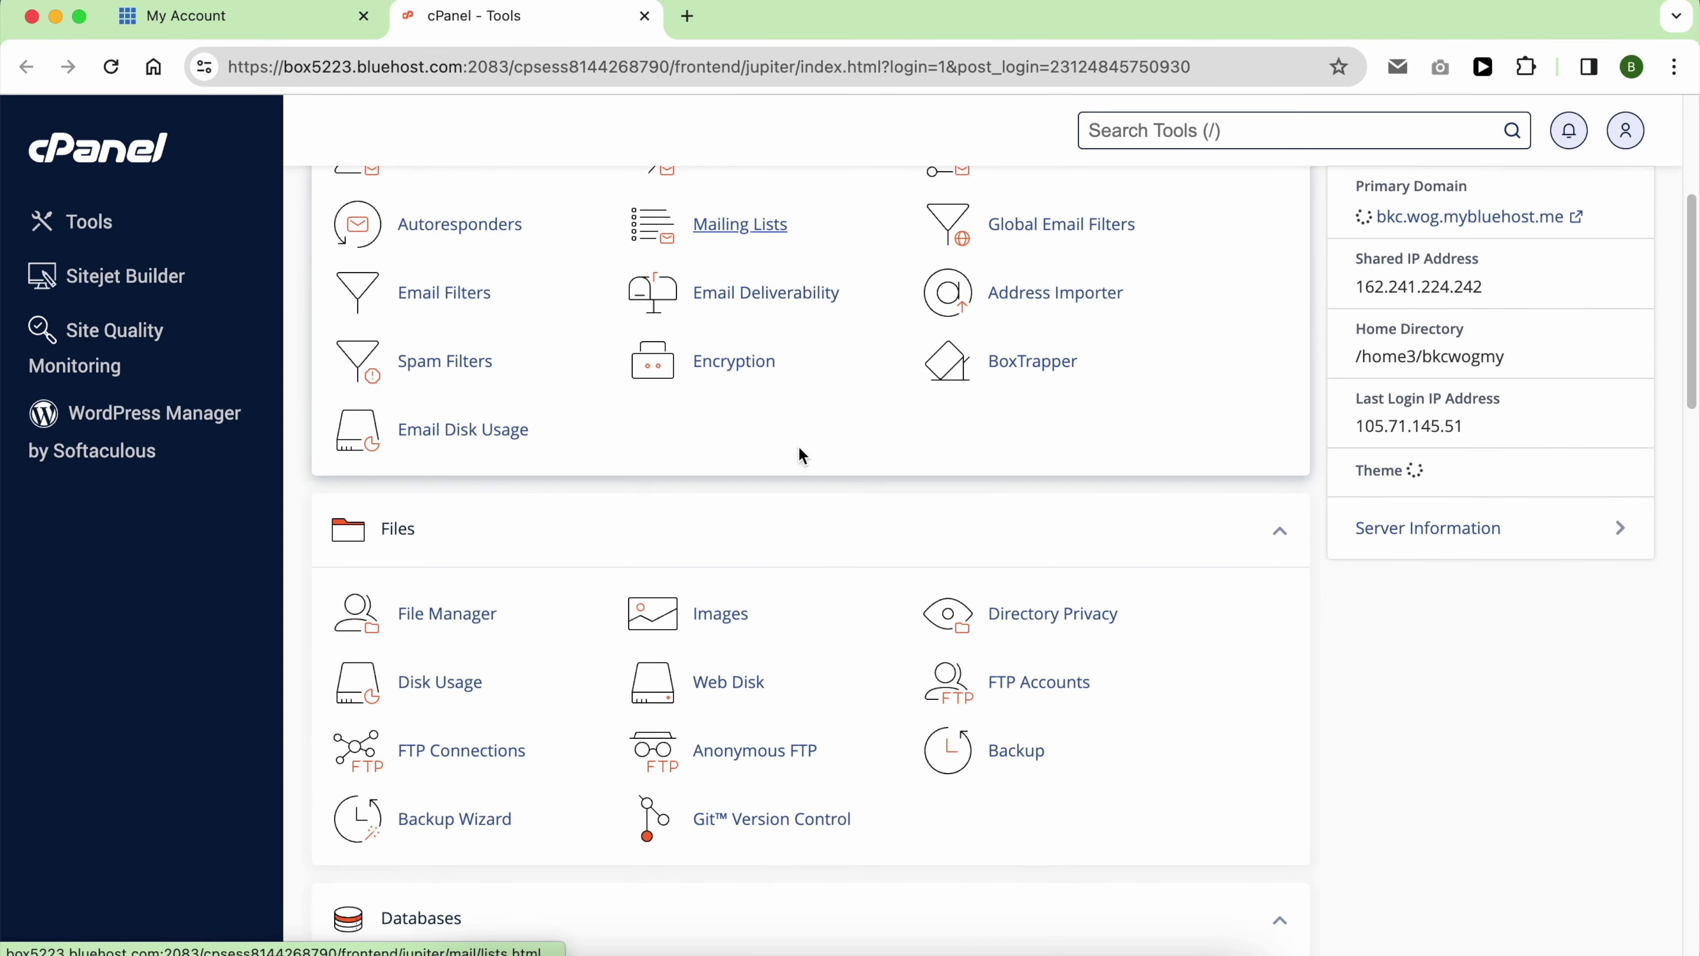
pyautogui.scroll(-10, 799, 457)
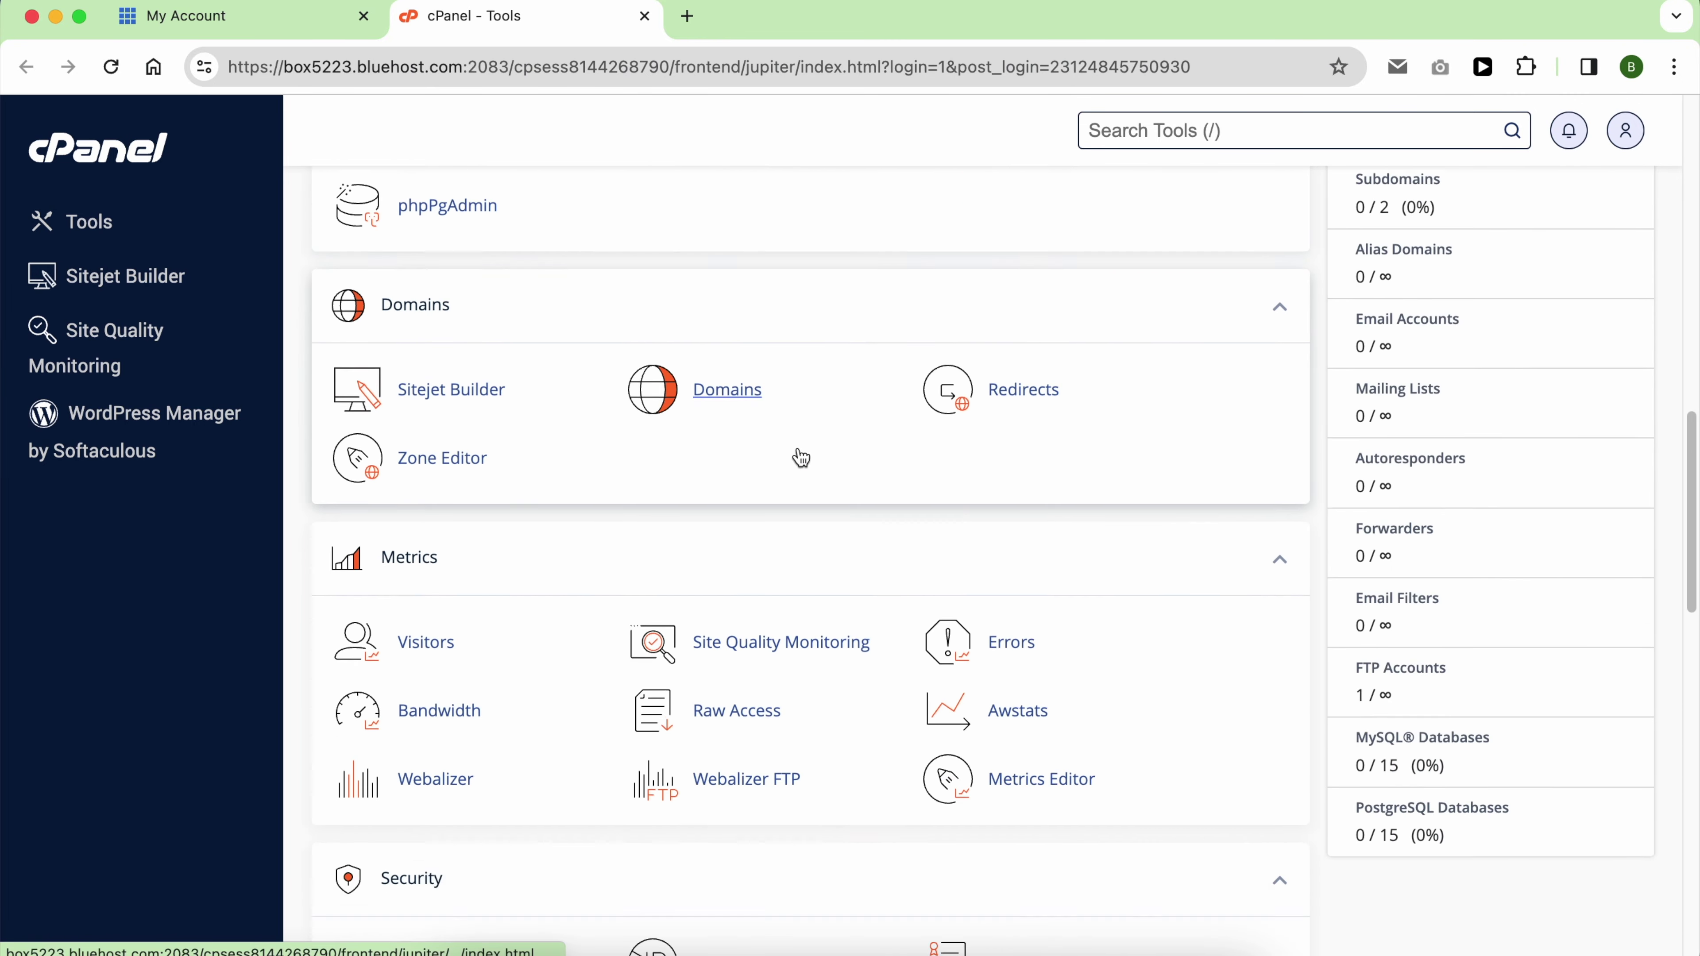
pyautogui.scroll(-5, 801, 458)
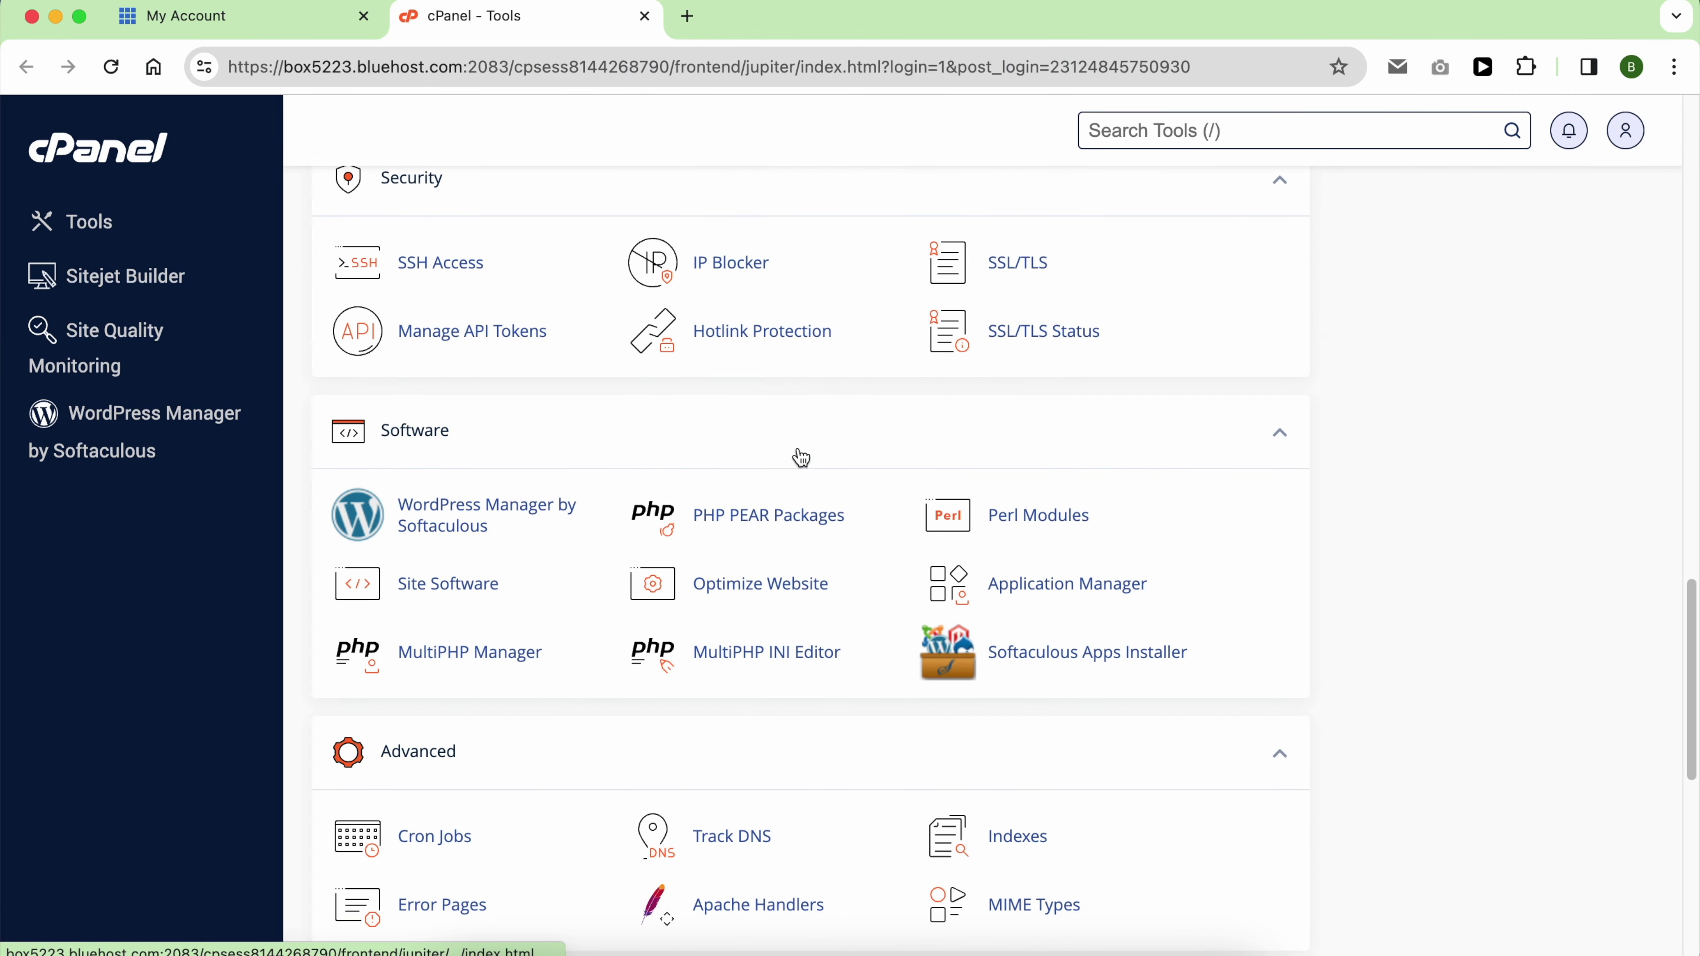
pyautogui.click(488, 513)
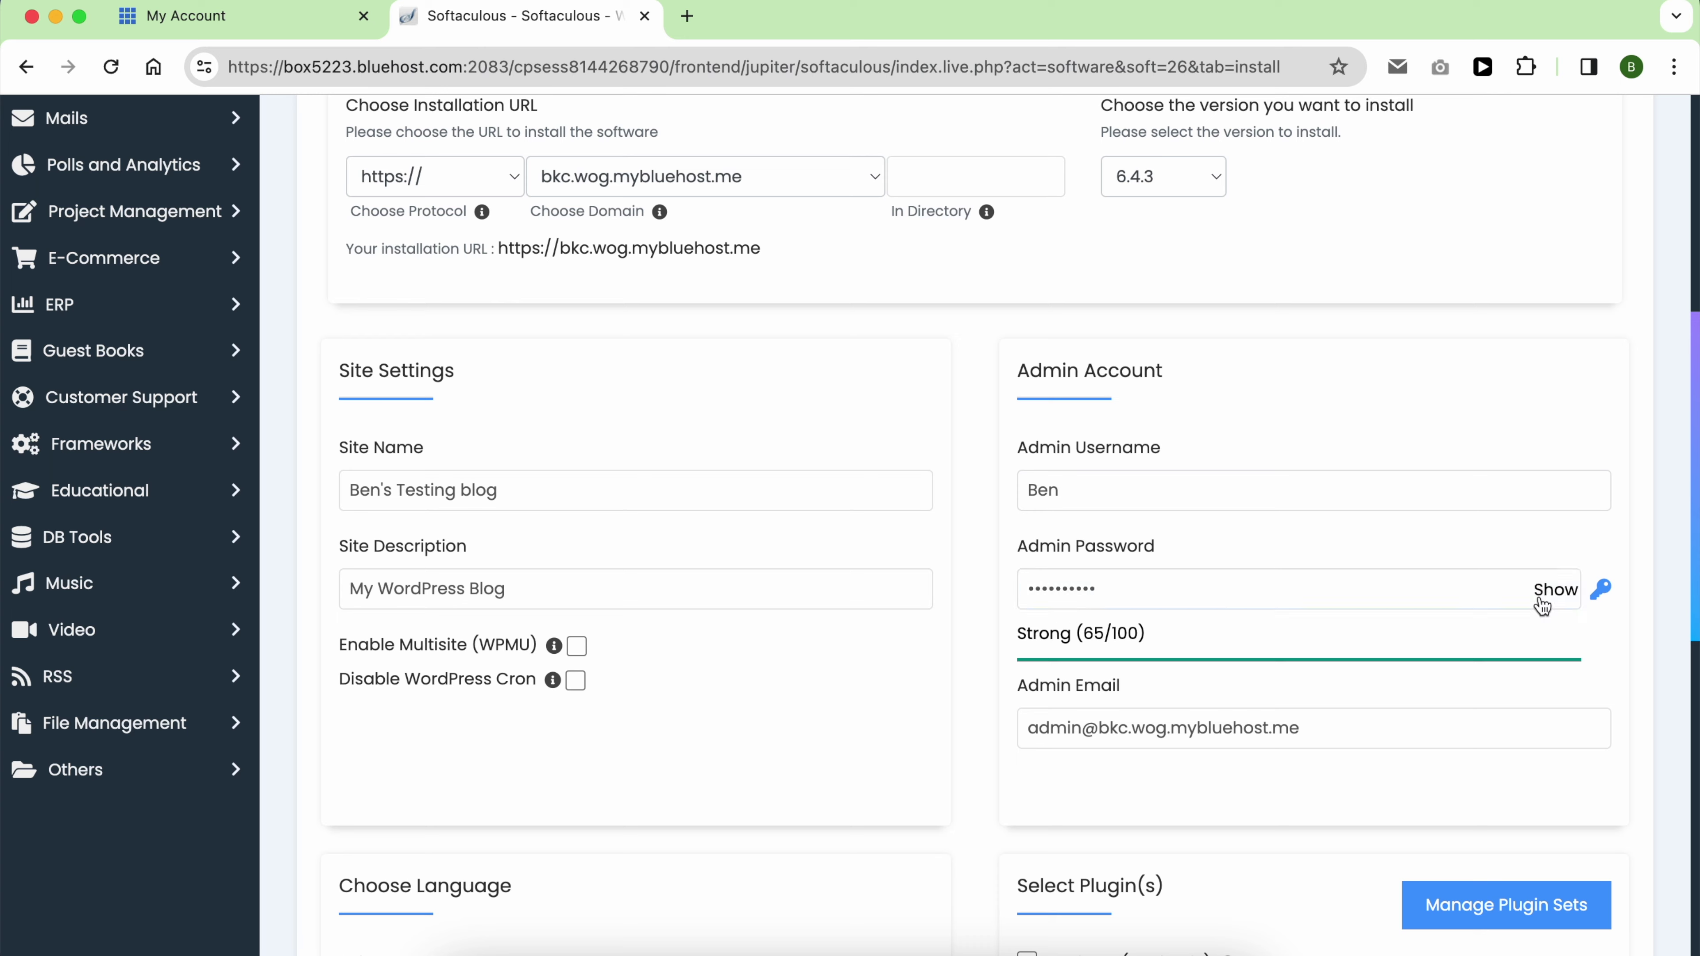
# Replace the admin email with a test address, tick Improve Page Speed (SpeedyCache), and install WordPress
pyautogui.tripleClick(1088, 729)
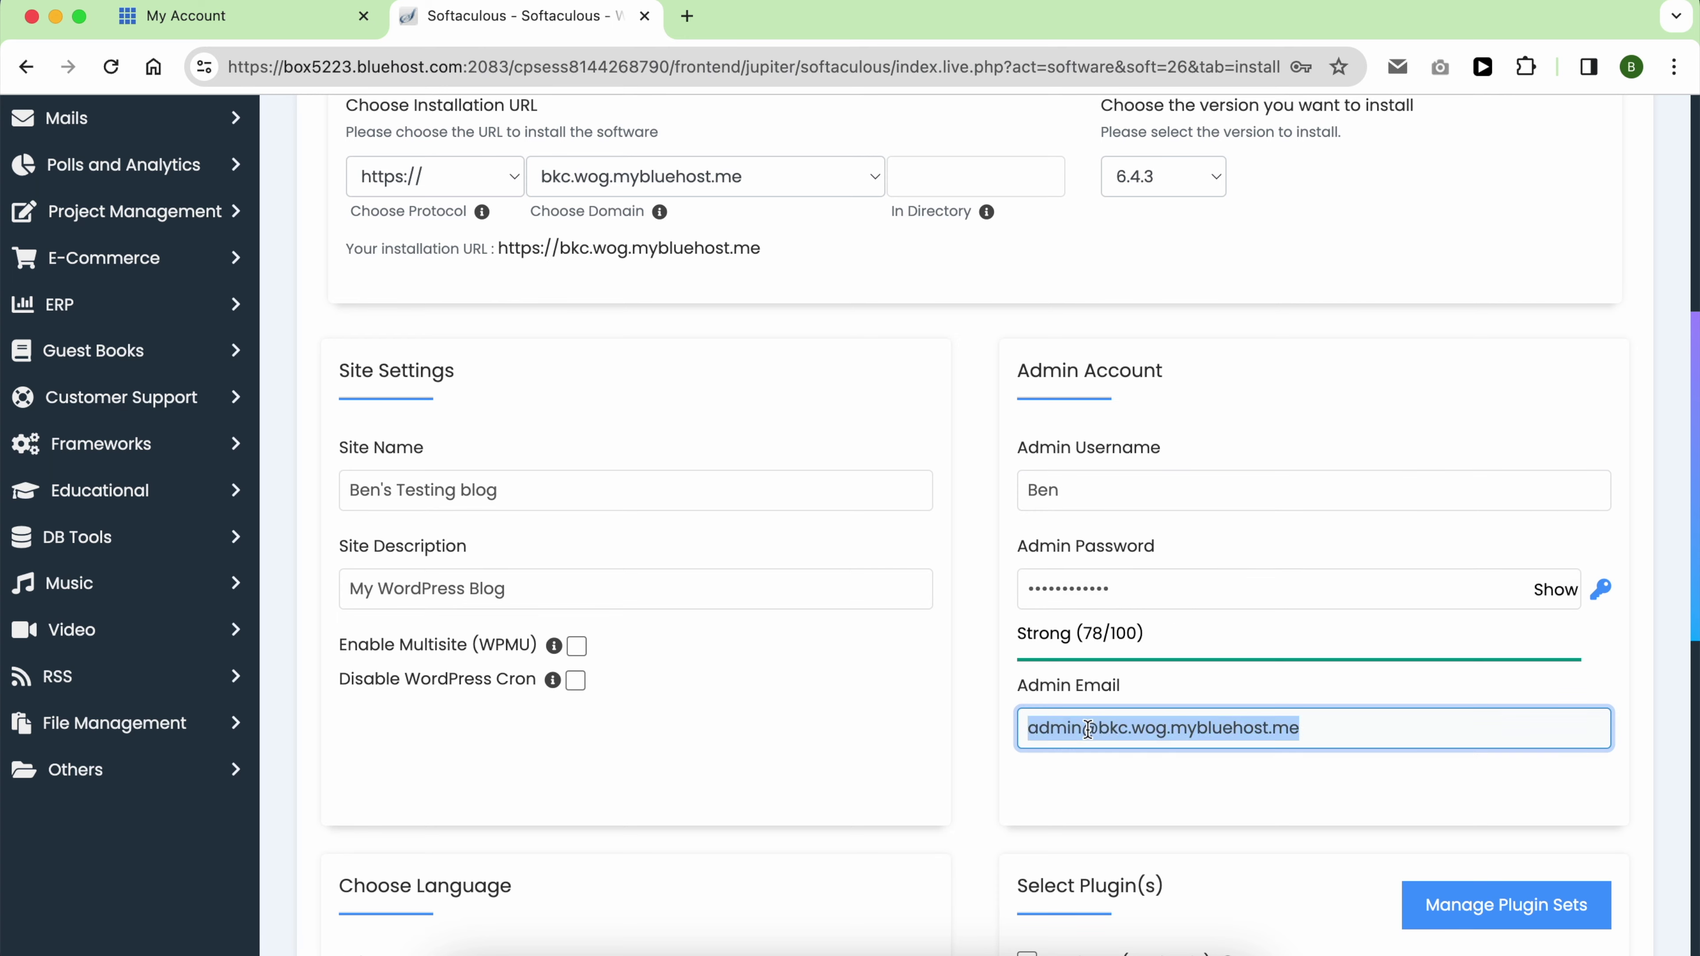
pyautogui.press('super+v')
pyautogui.scroll(-6, 1124, 642)
pyautogui.click(1232, 589)
pyautogui.scroll(-7, 803, 536)
pyautogui.click(470, 375)
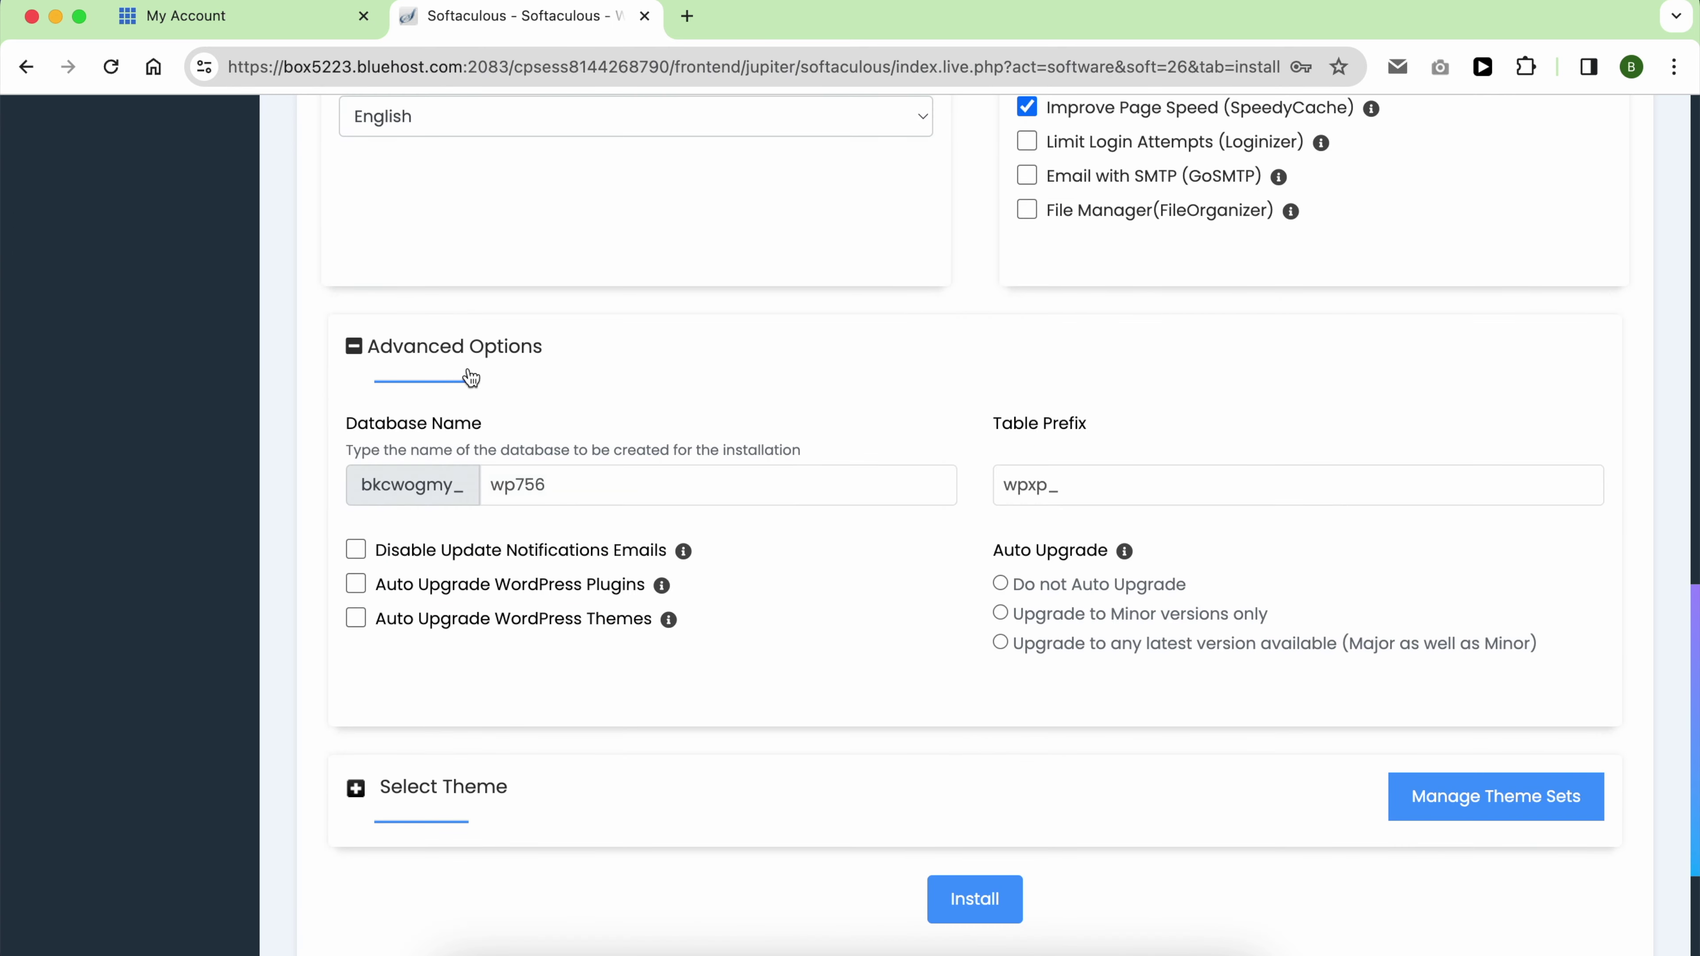
pyautogui.click(471, 376)
pyautogui.click(973, 634)
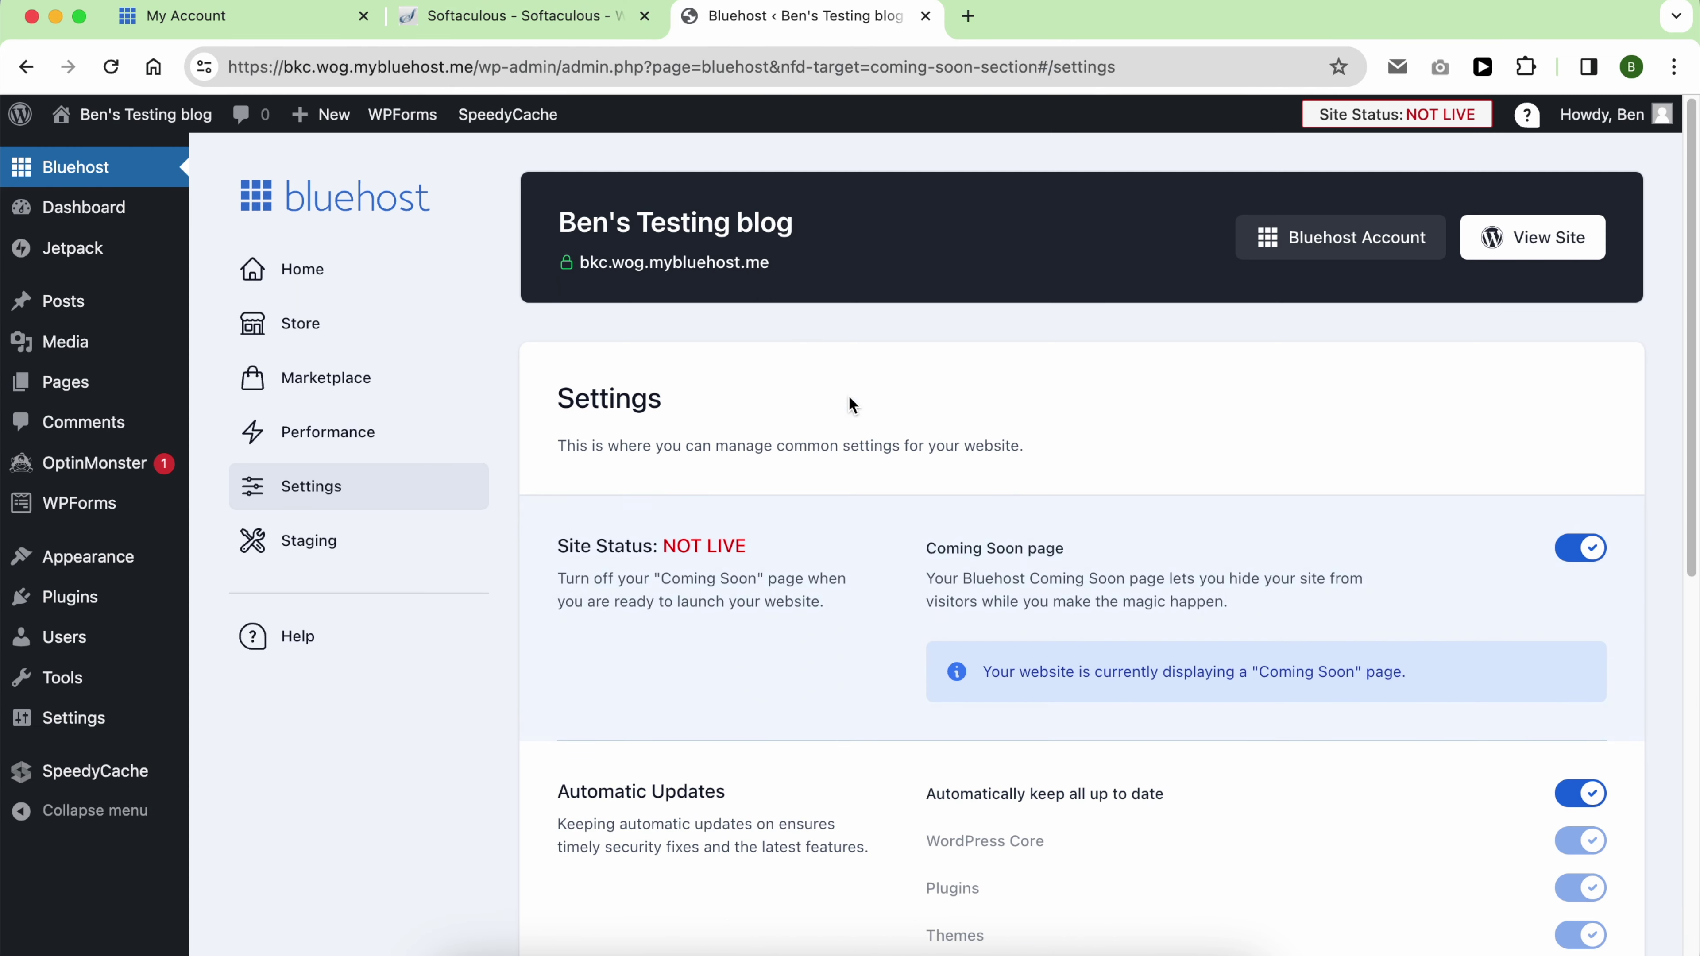
# Switch off the Coming Soon page so the site is LIVE, then view and scroll the live site
pyautogui.click(1584, 549)
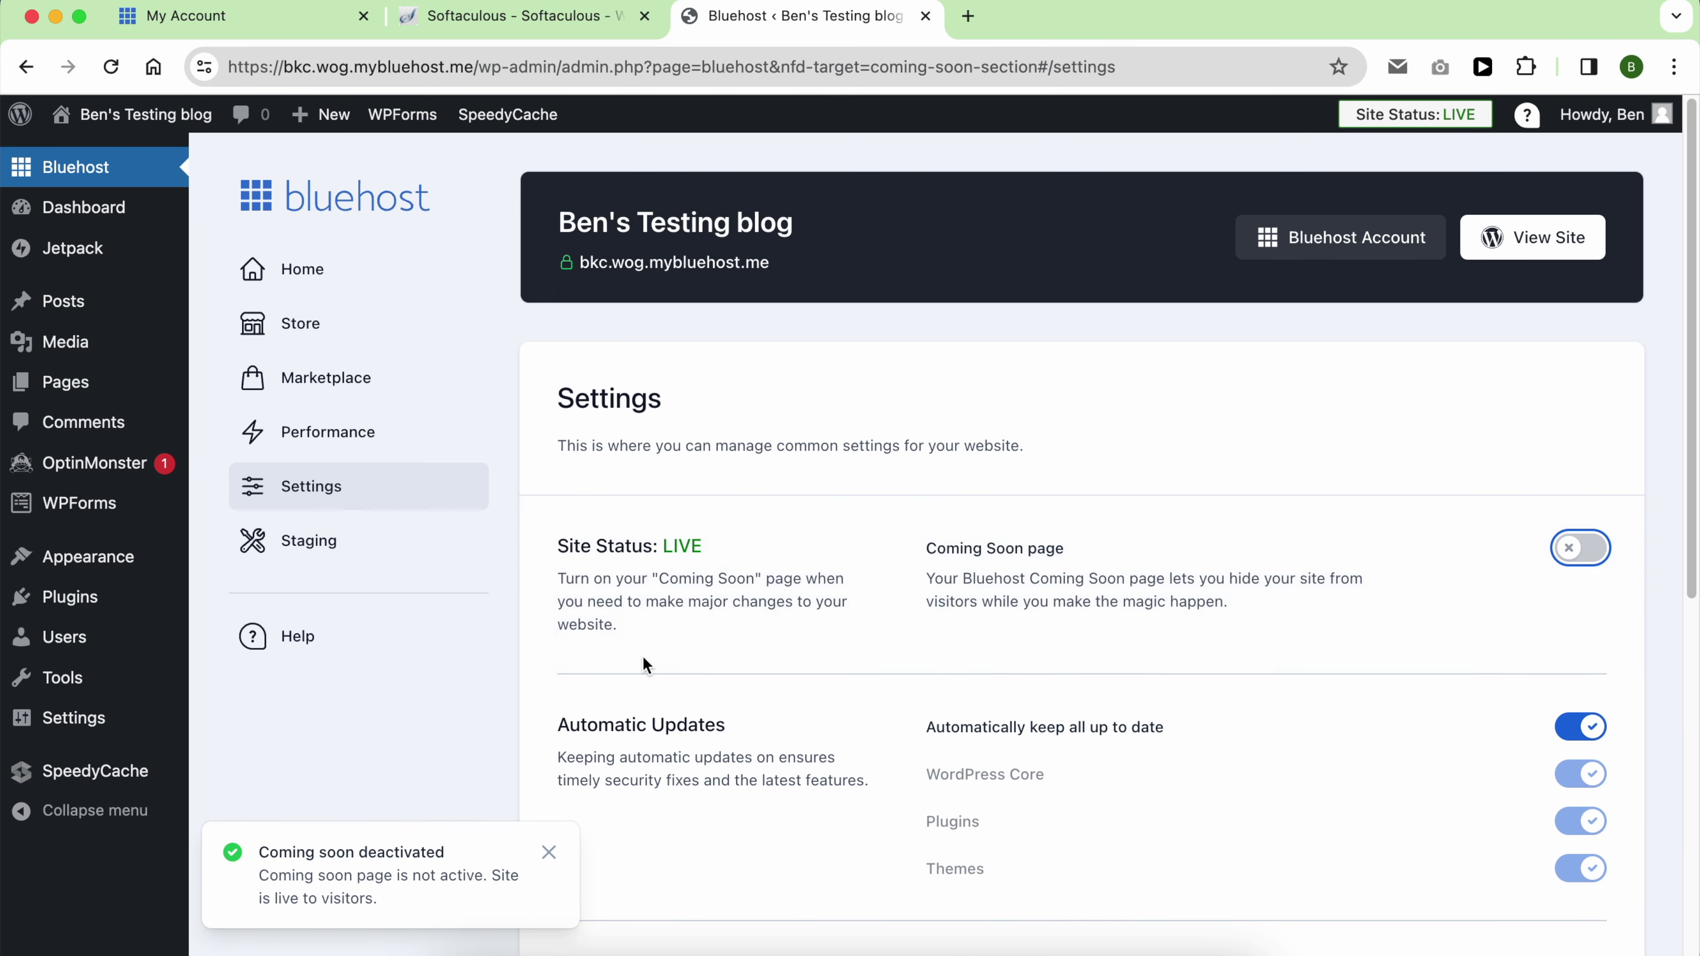
pyautogui.click(1511, 234)
pyautogui.scroll(-10, 569, 377)
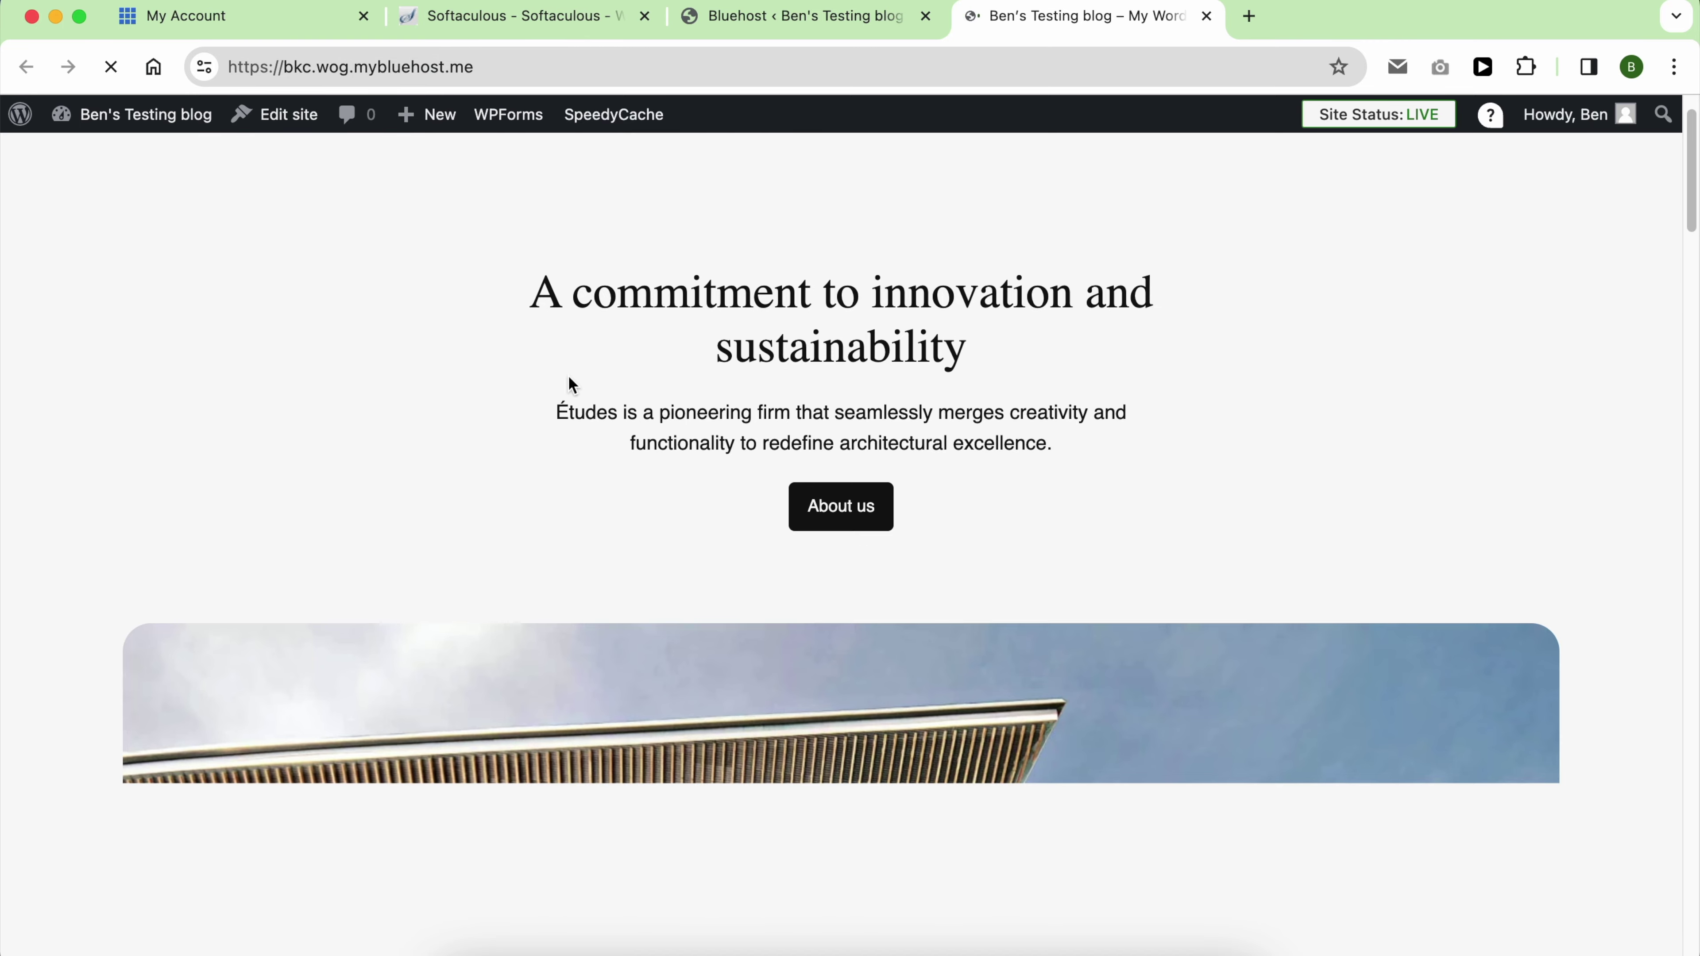
pyautogui.scroll(-15, 569, 377)
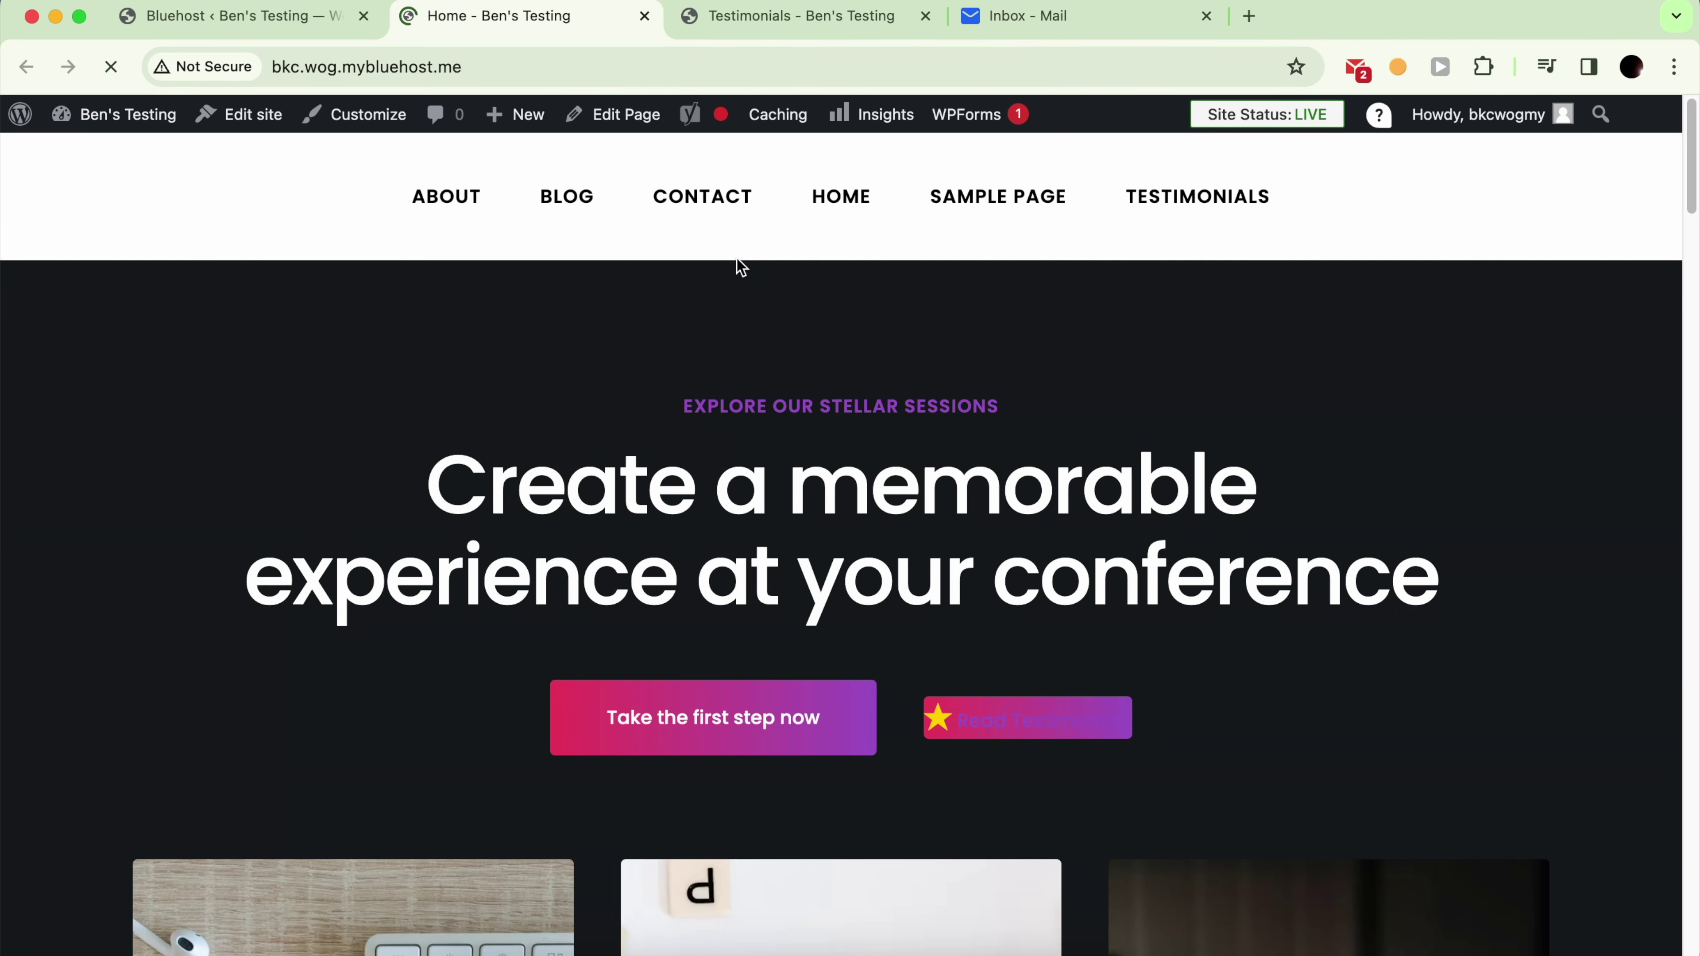
# Scroll through the test site's front page and cPanel Tools down to the Software section
pyautogui.scroll(-10, 783, 353)
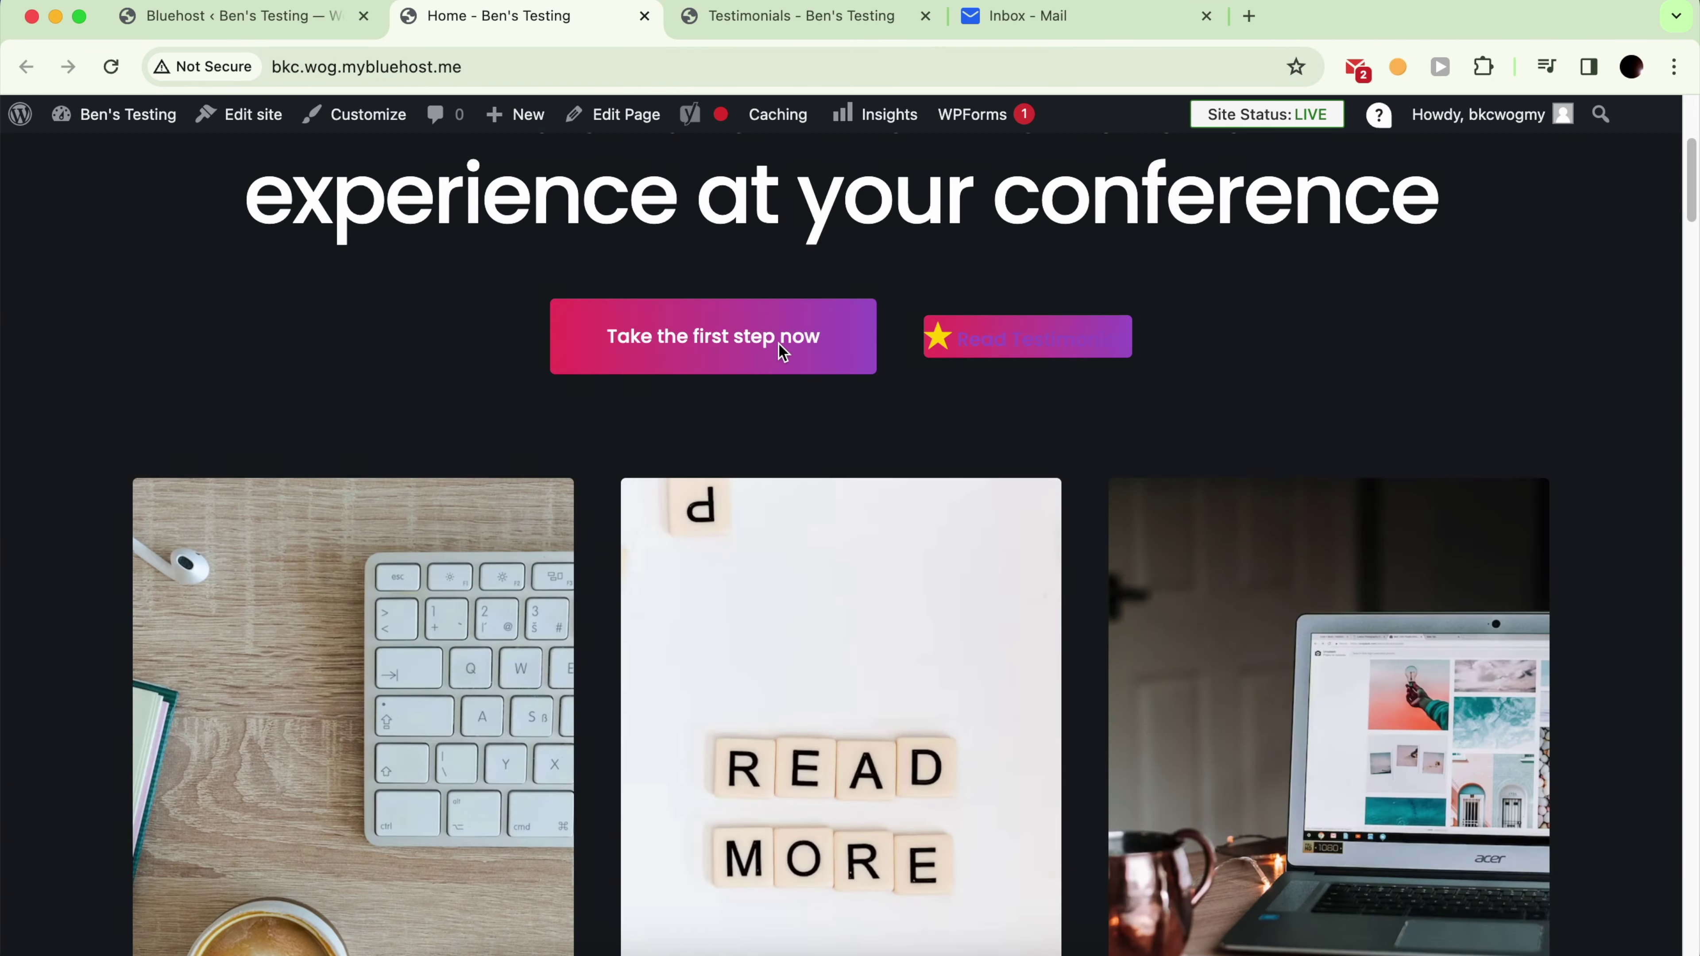
pyautogui.scroll(-15, 850, 694)
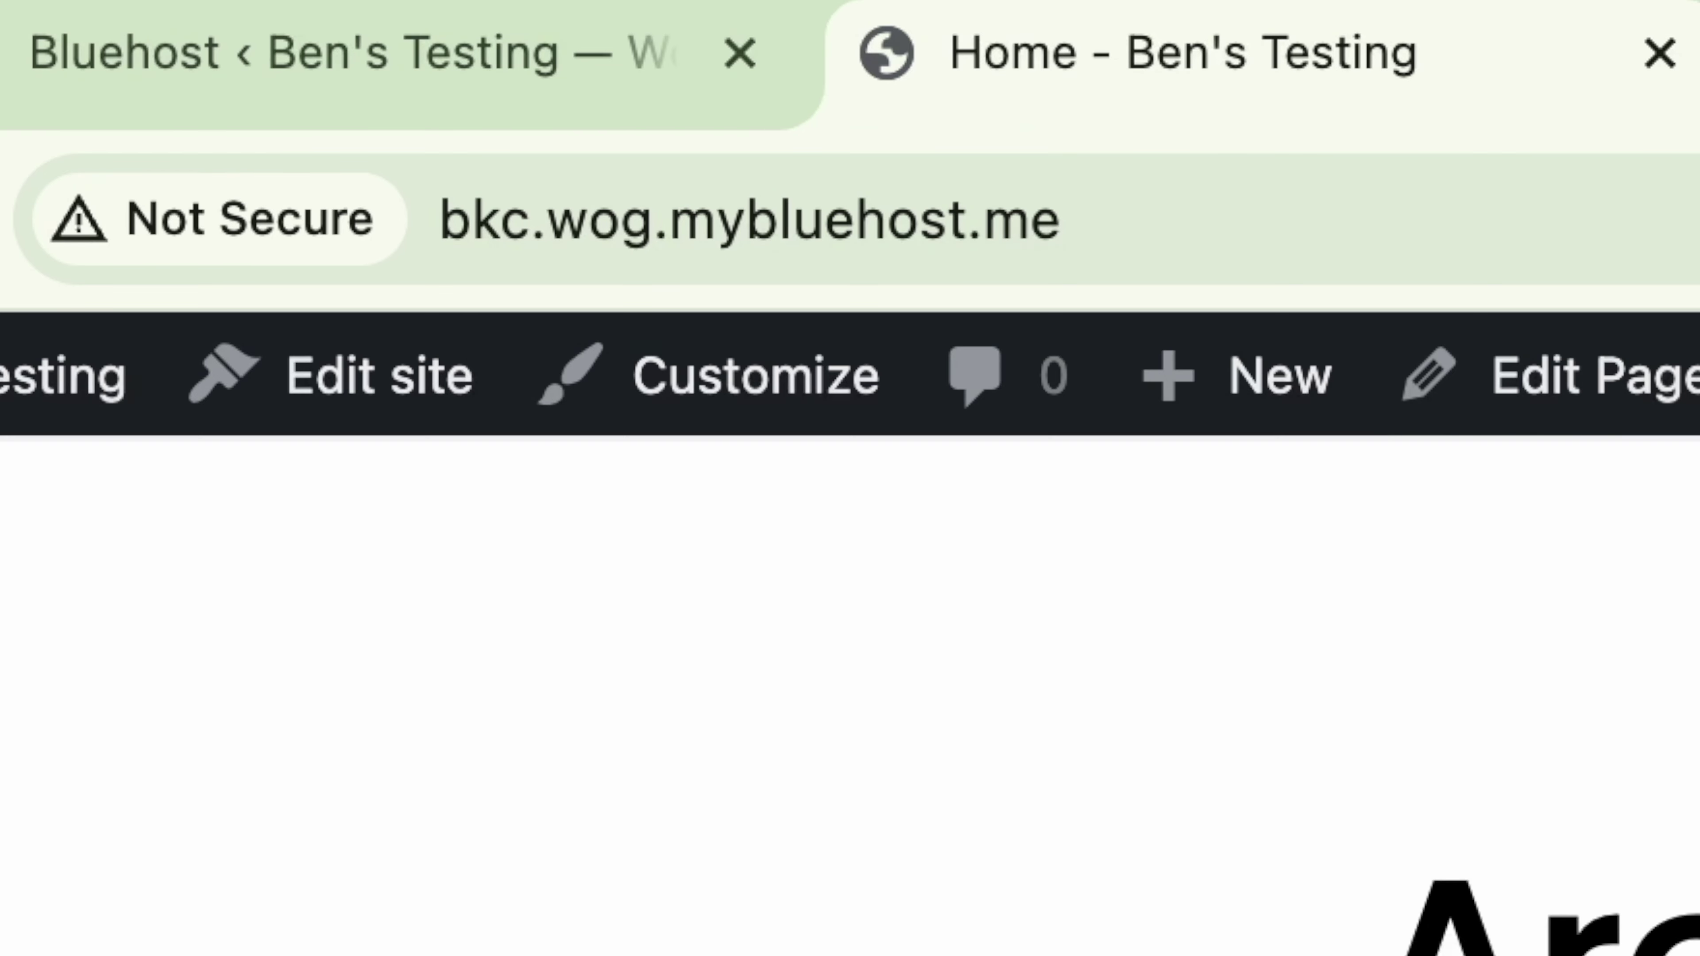
pyautogui.scroll(-10, 850, 694)
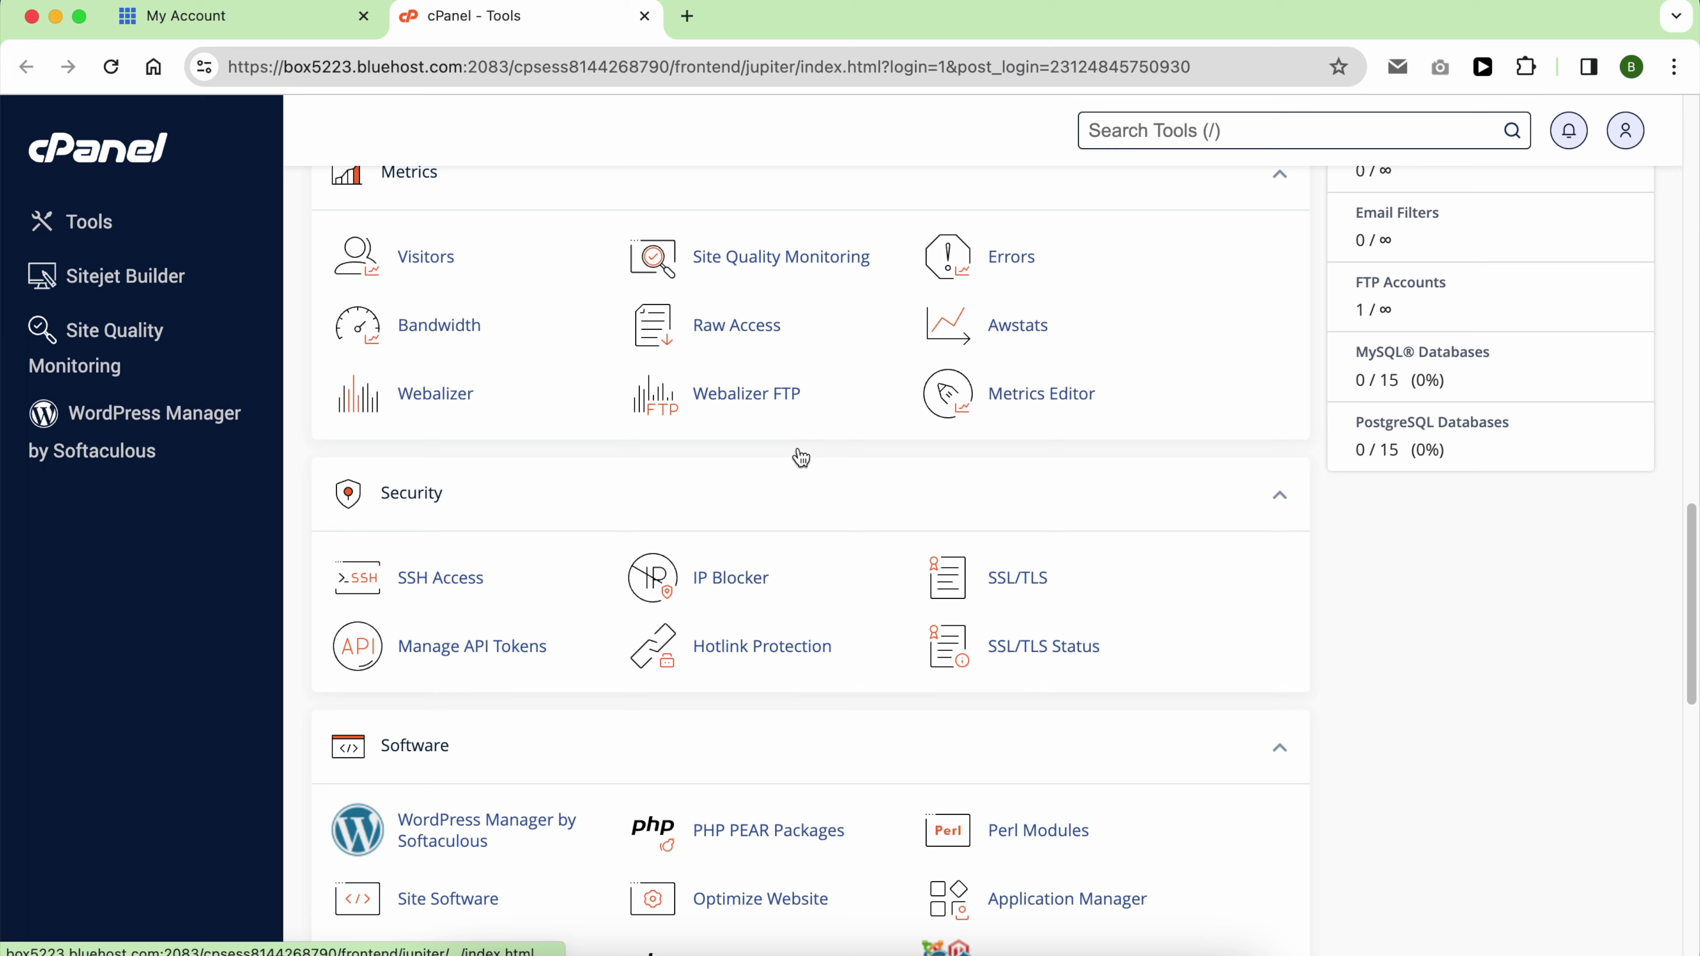
# Start a new WordPress install in Softaculous for bkc.wog.mybluehost.me and open the Choose Protocol dropdown
pyautogui.scroll(-5, 801, 458)
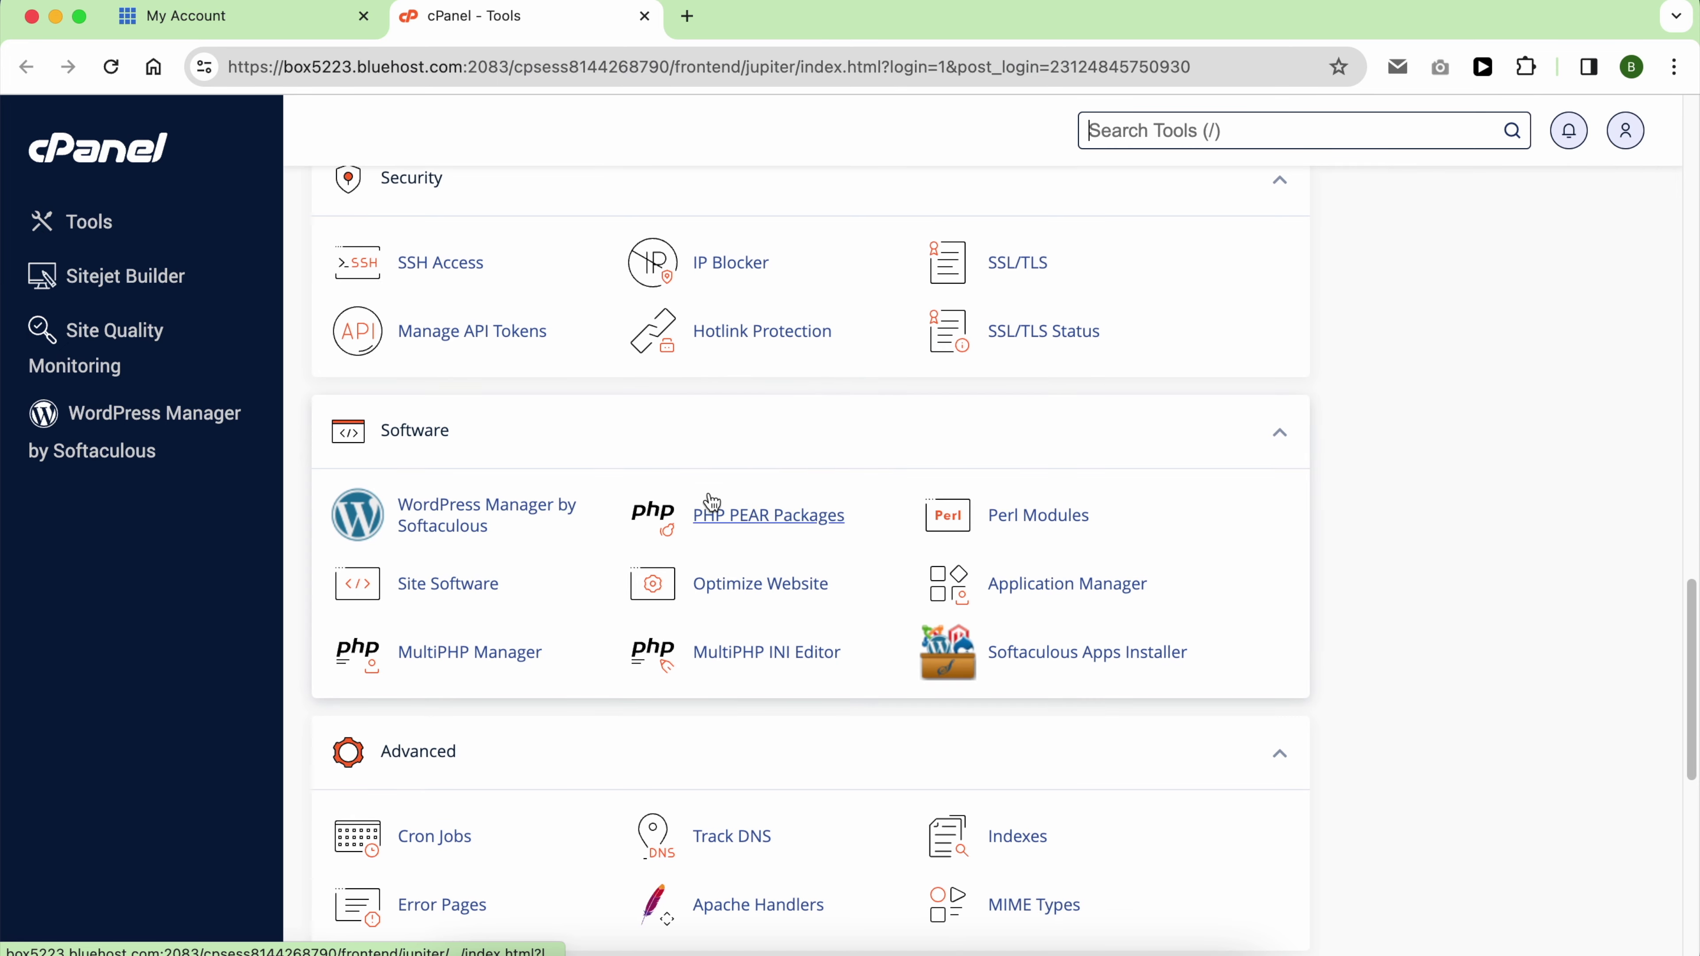
pyautogui.click(487, 512)
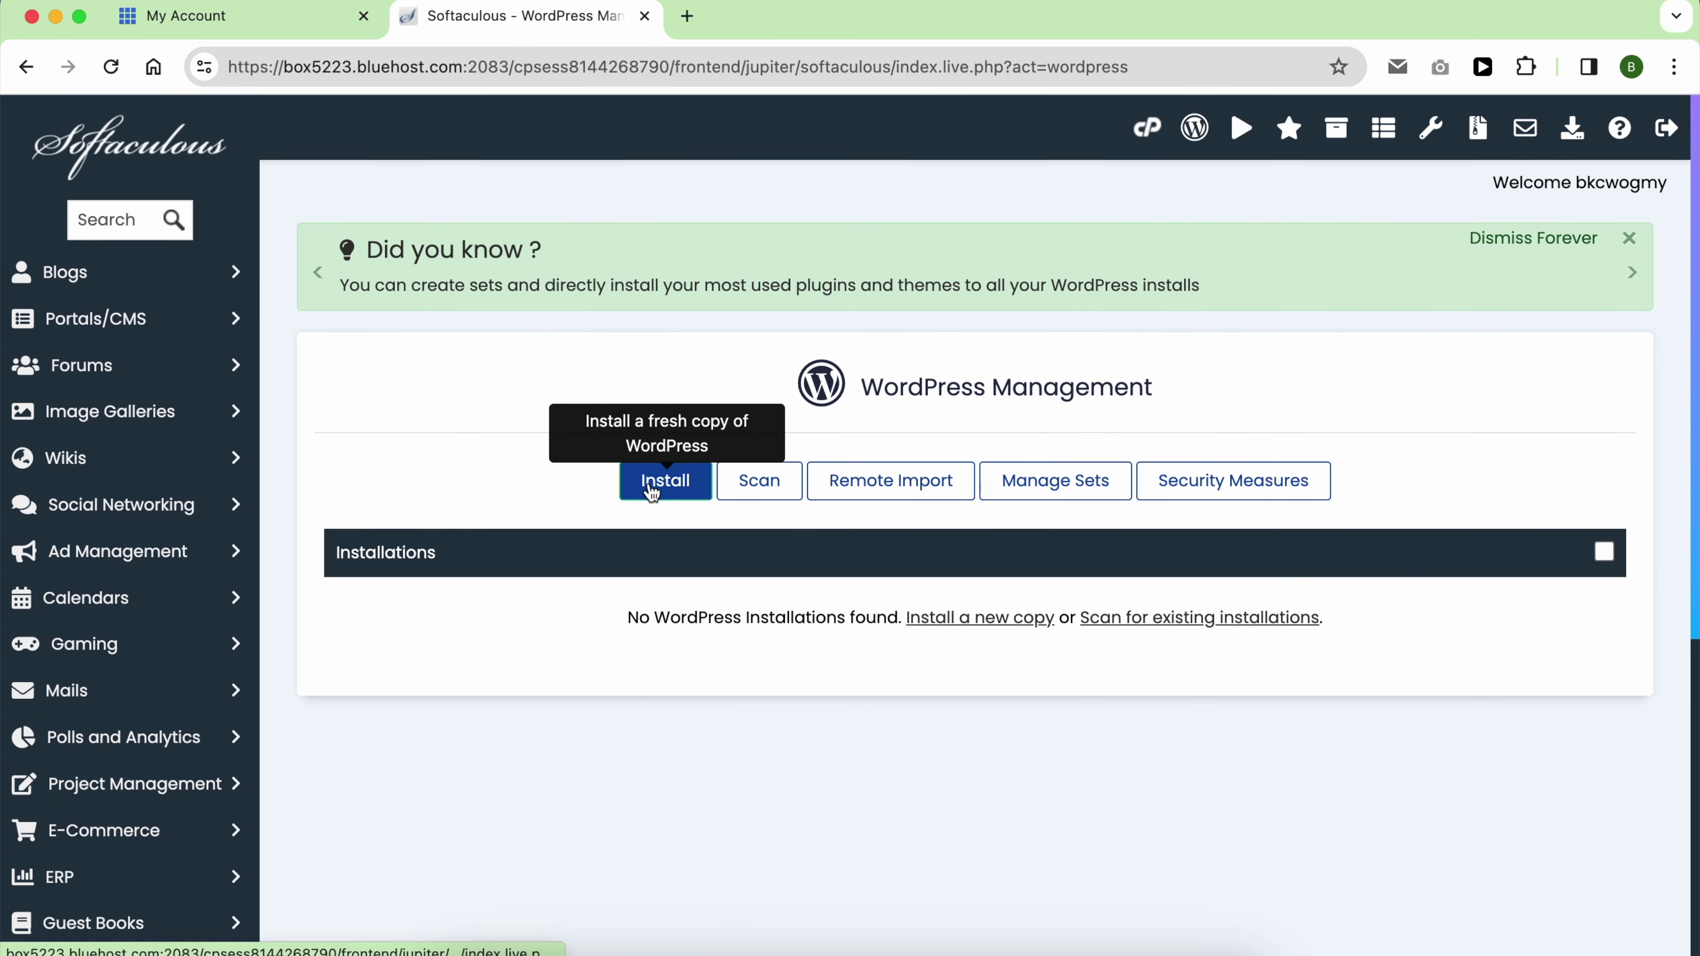
pyautogui.click(650, 492)
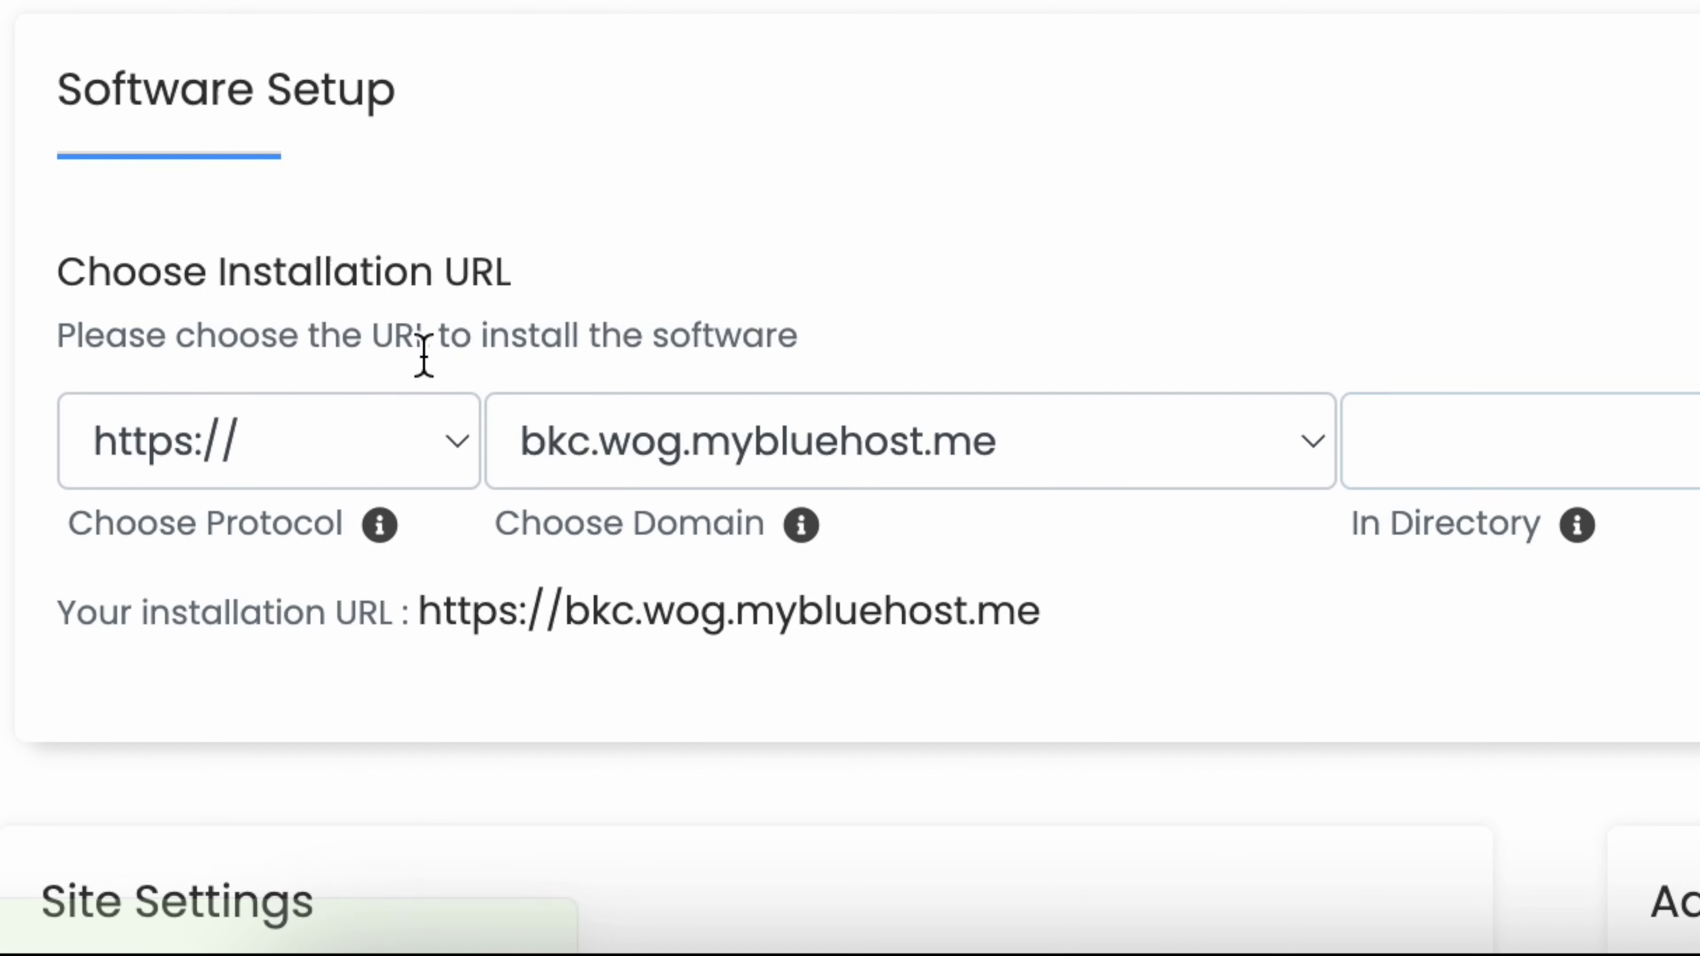
pyautogui.click(493, 744)
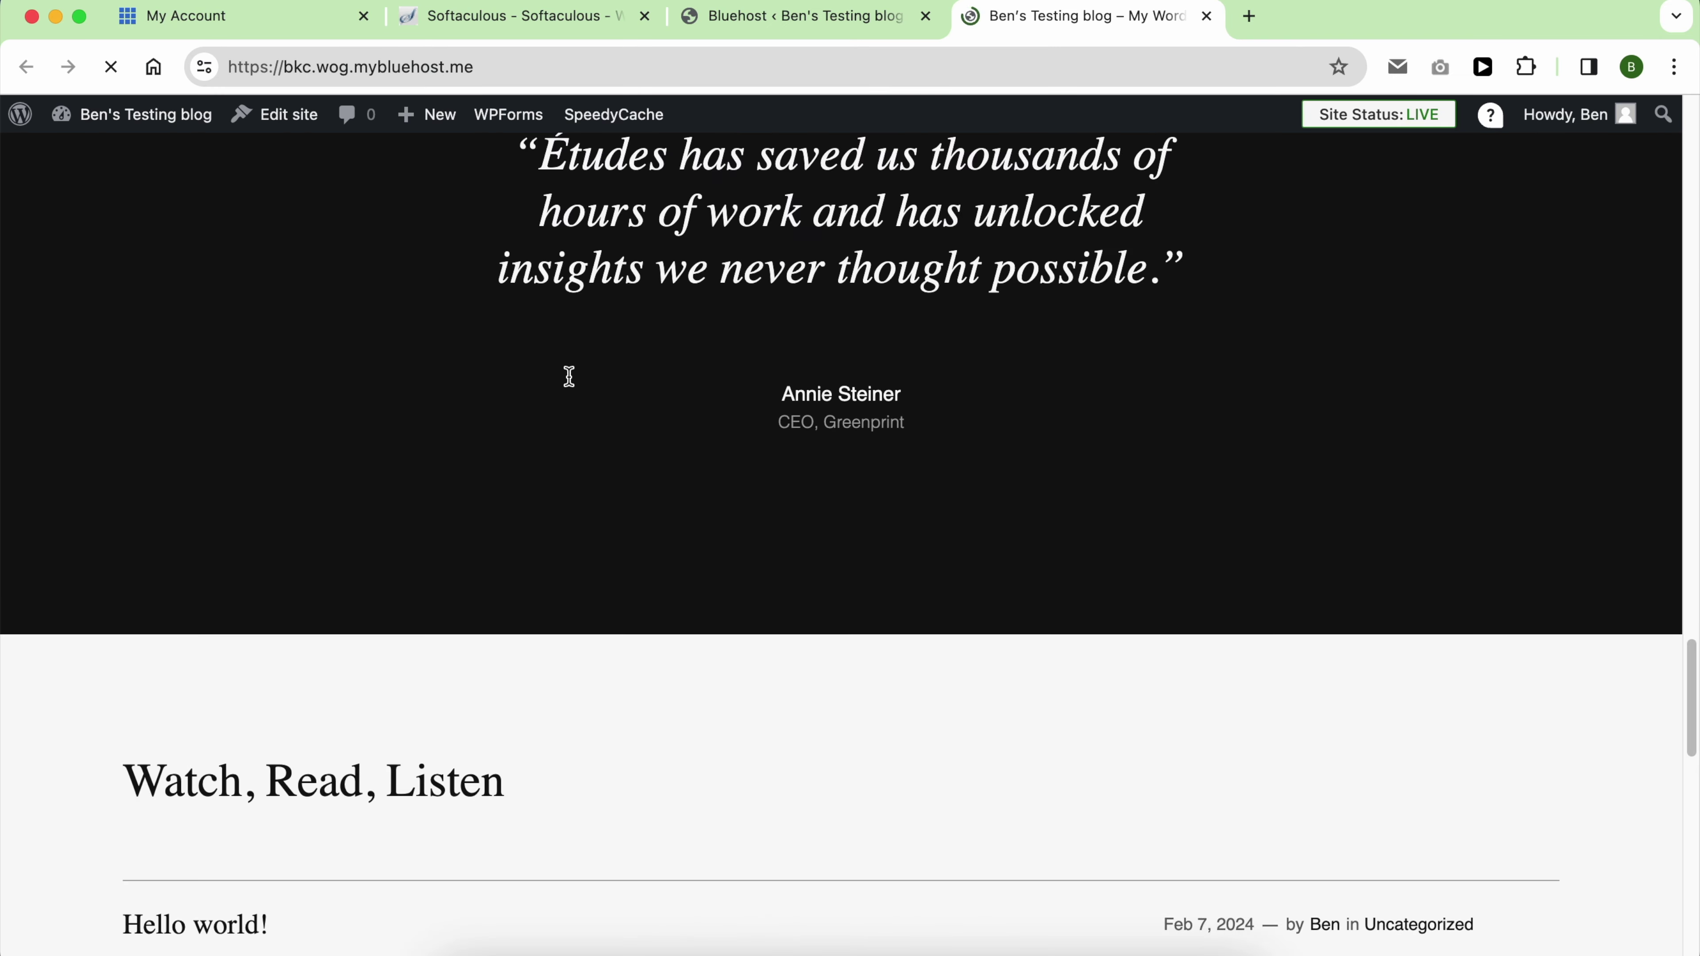
# Scroll through the plumbing-services homepage sections, then go to the About page from the site menu
pyautogui.scroll(-5, 570, 374)
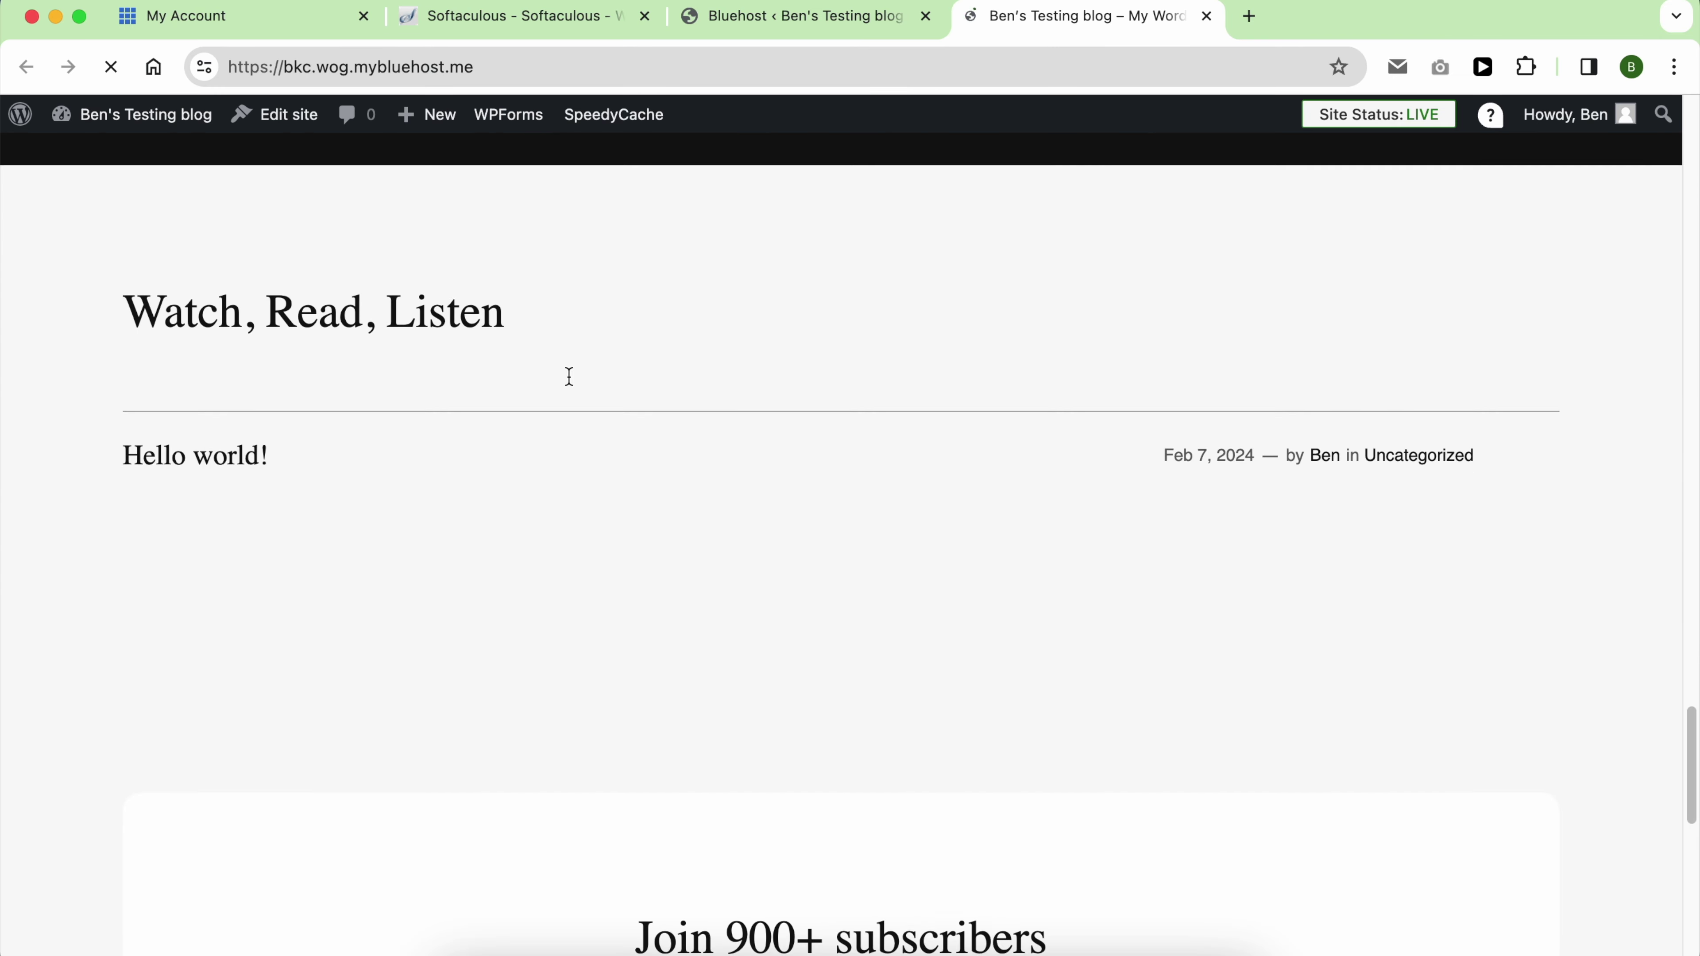
pyautogui.scroll(-2, 570, 376)
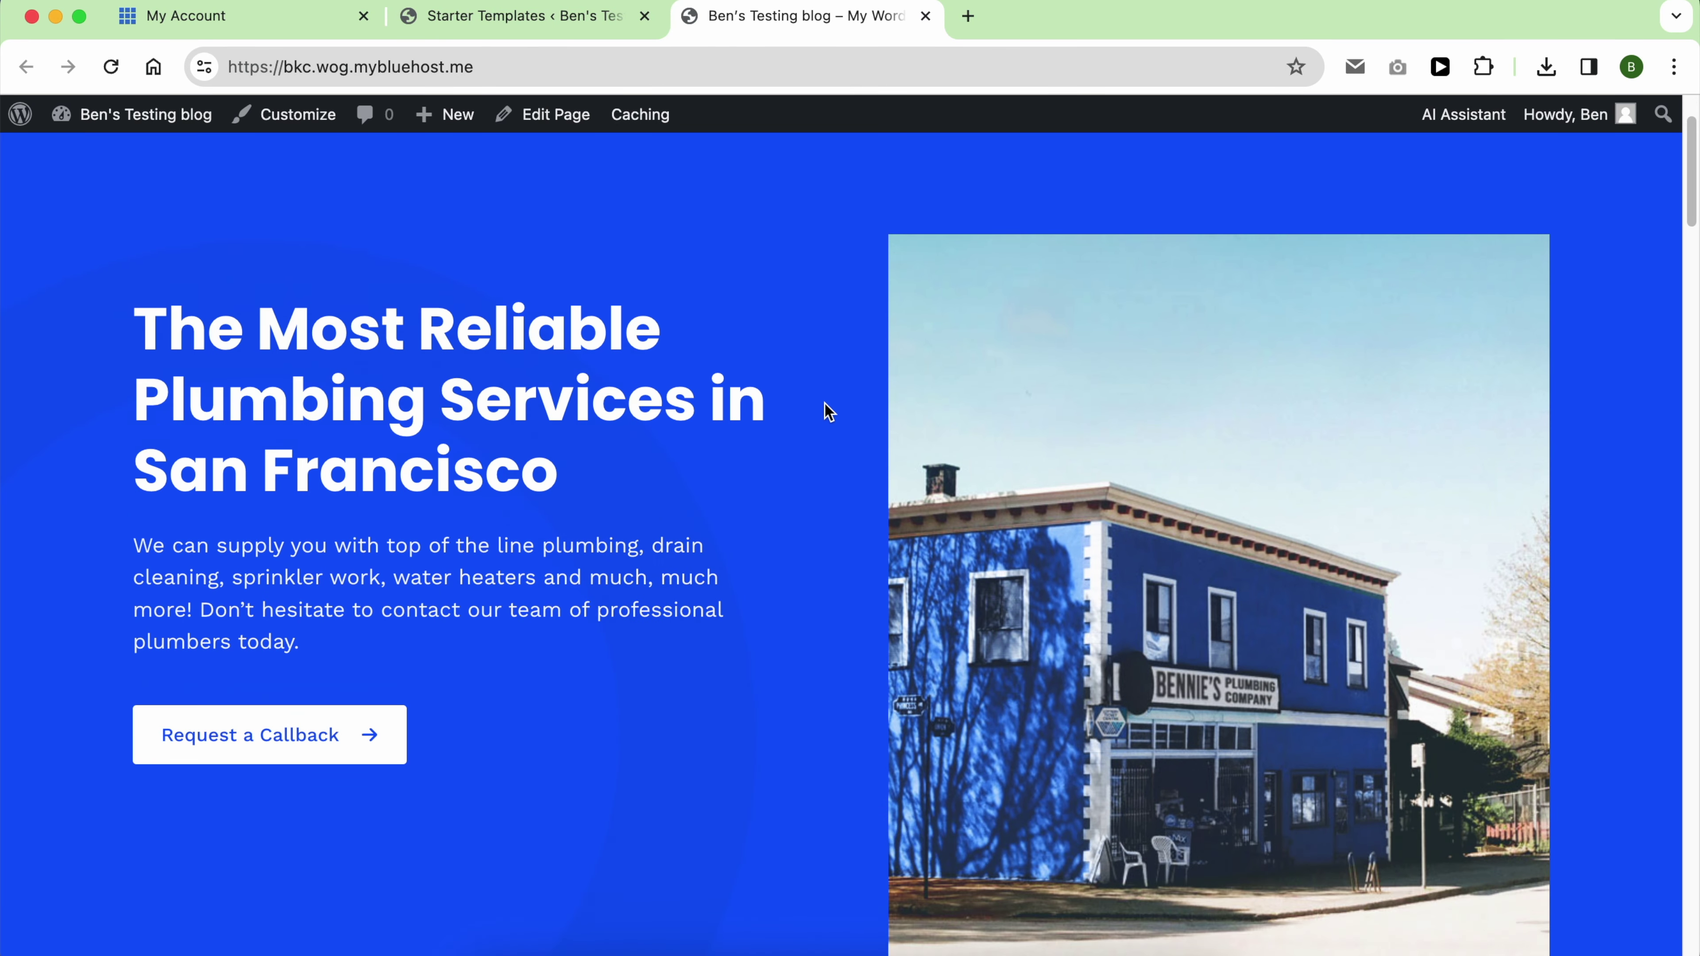
pyautogui.scroll(-20, 826, 410)
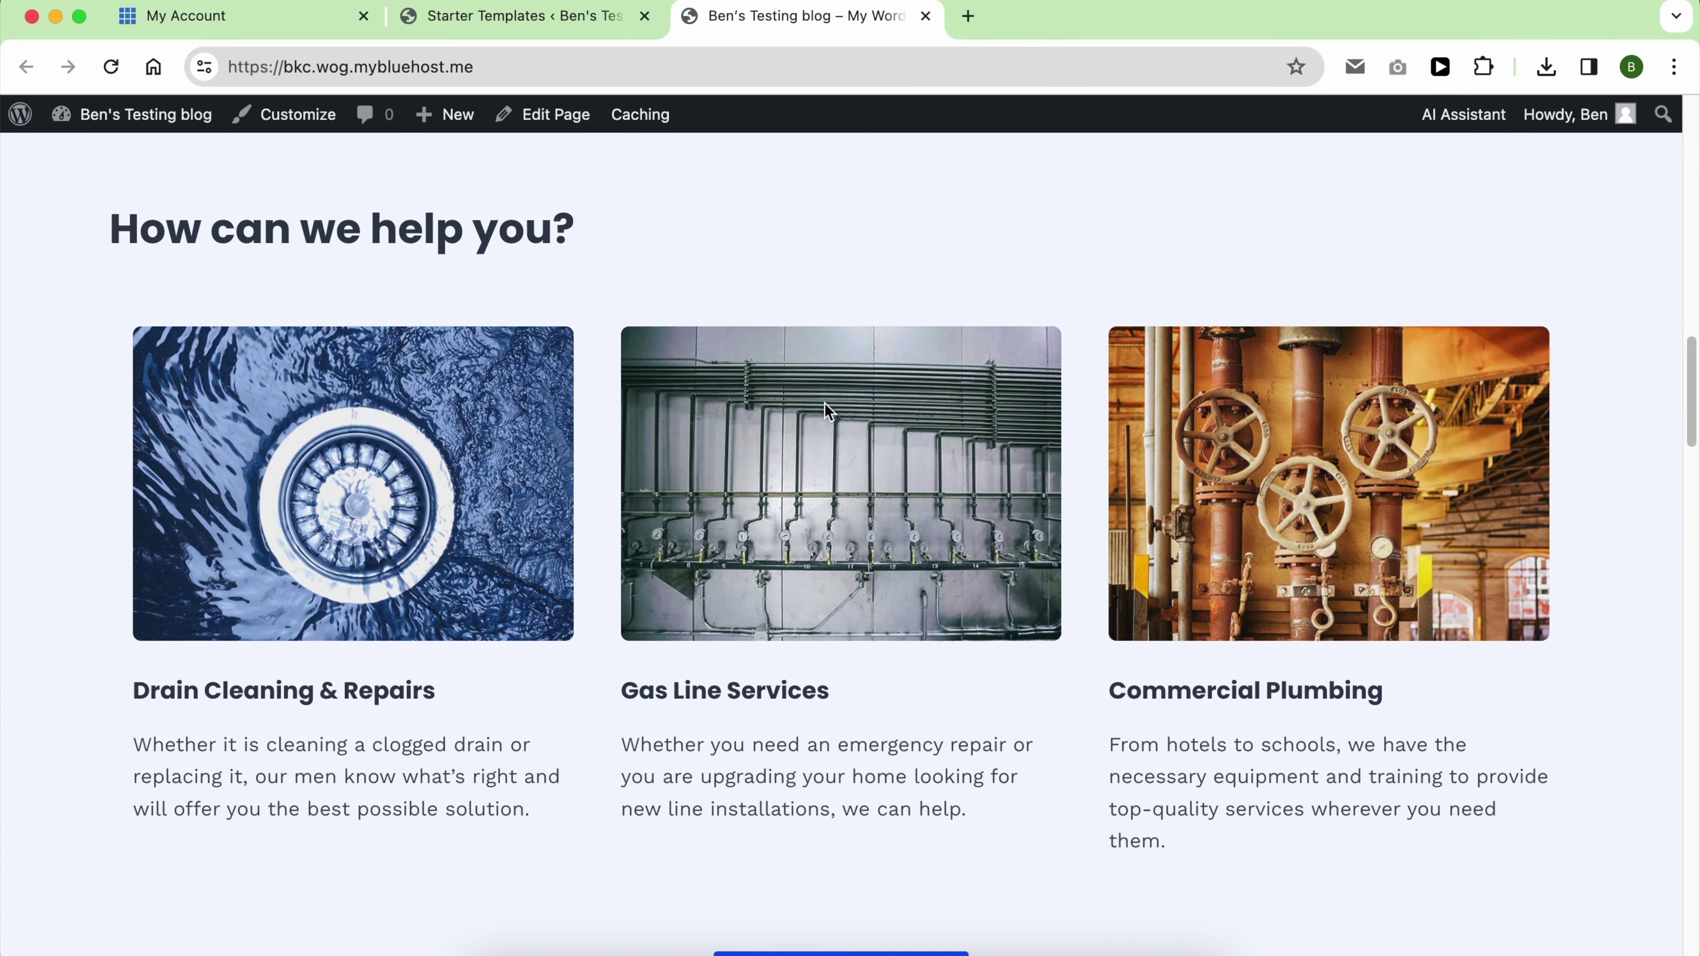
pyautogui.scroll(-20, 827, 410)
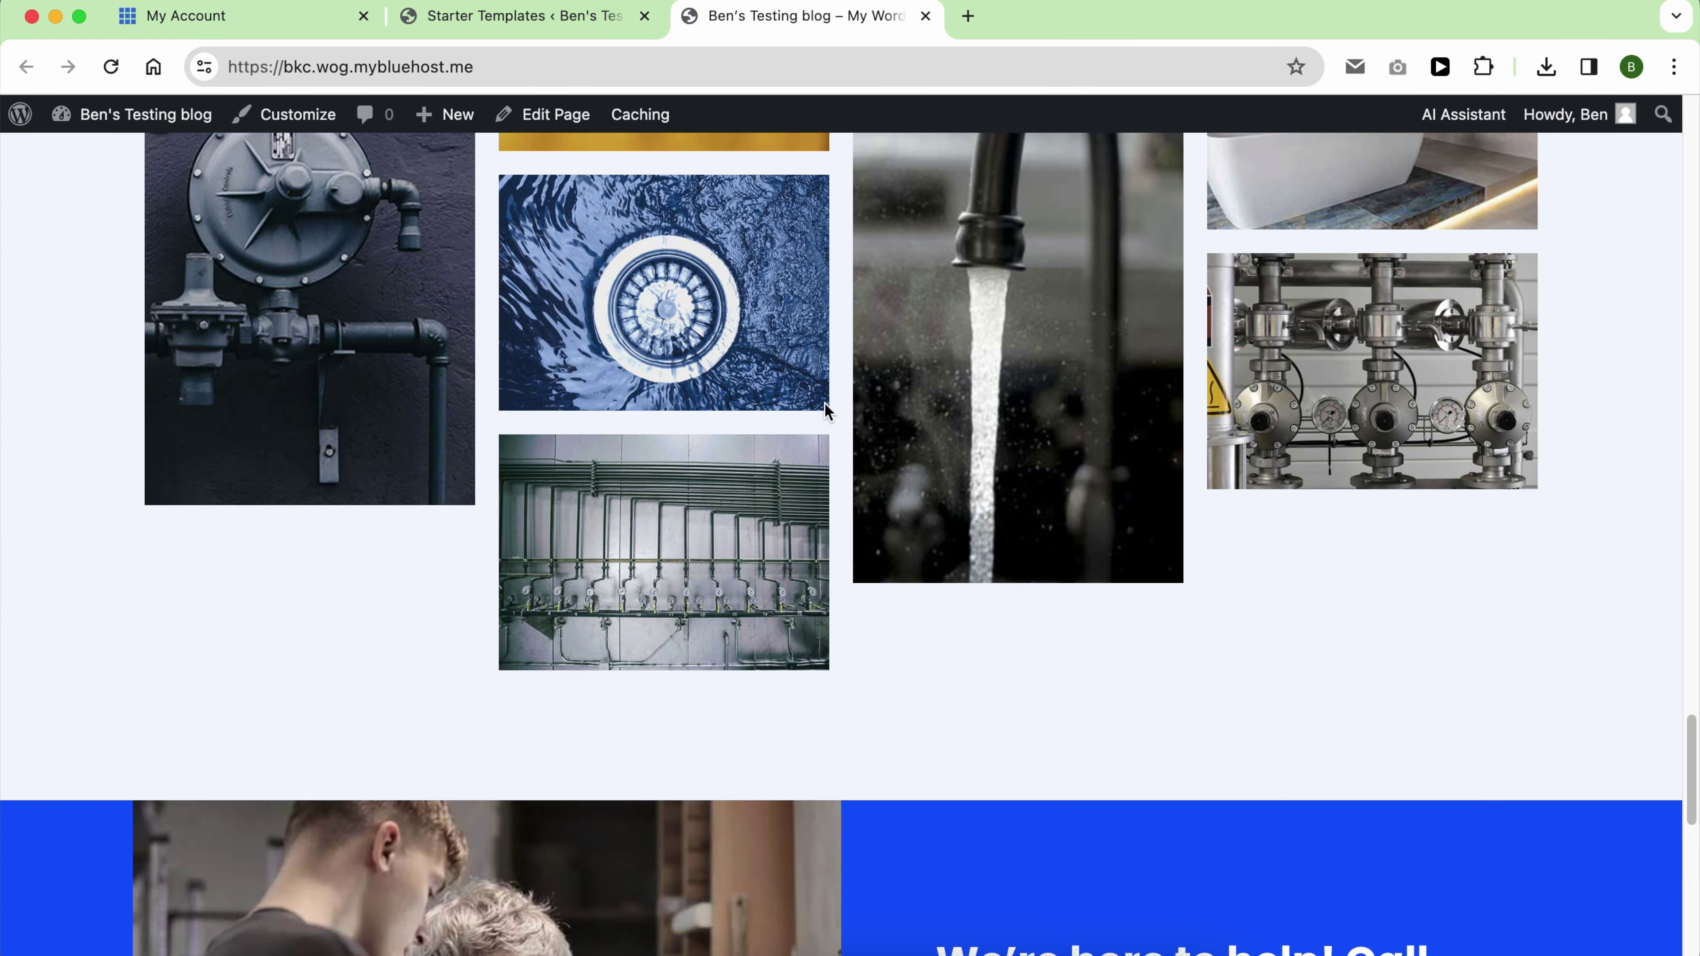
pyautogui.scroll(8, 828, 410)
pyautogui.scroll(20, 826, 408)
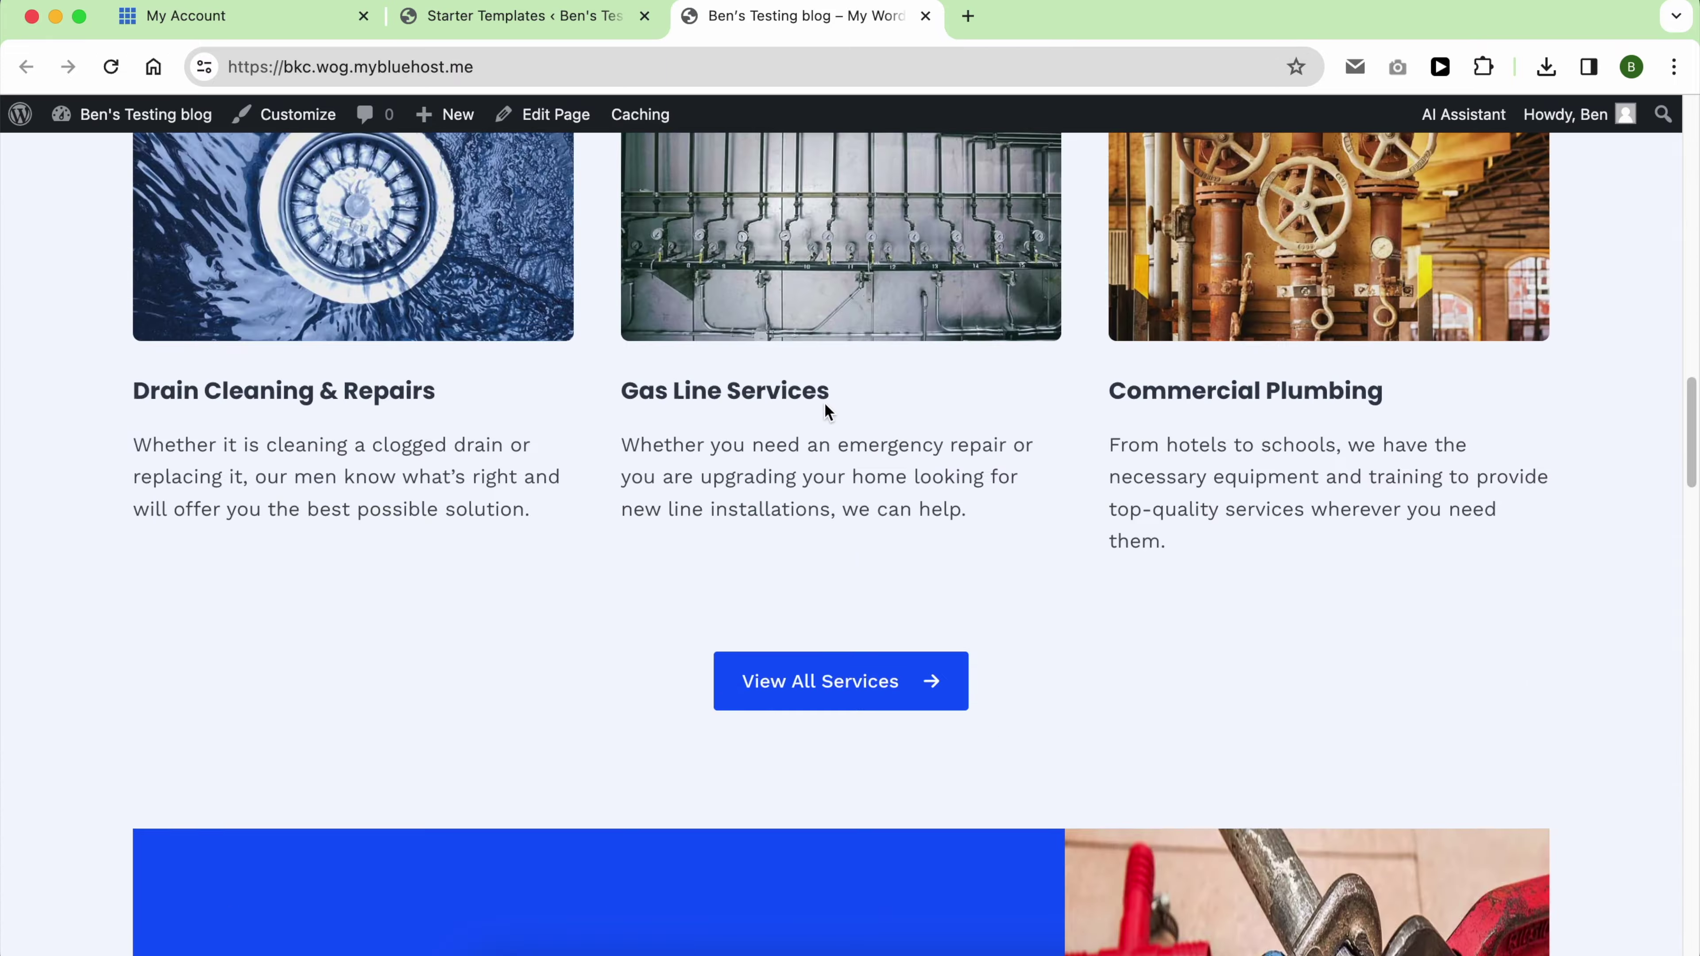
pyautogui.click(599, 190)
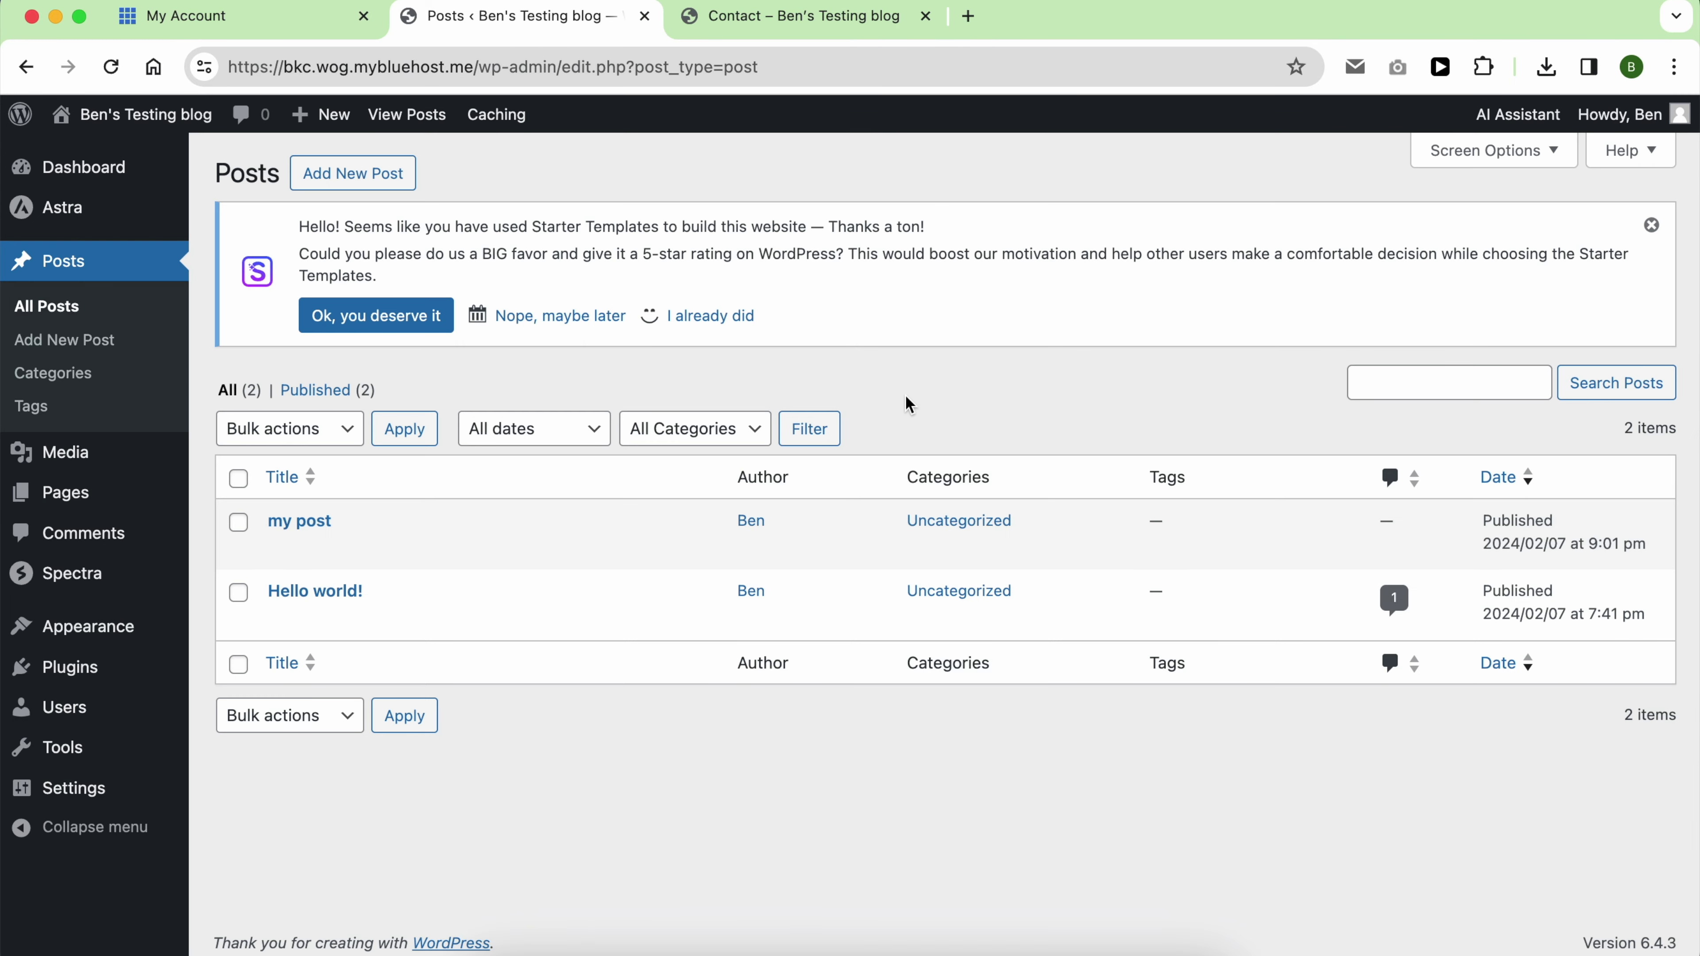
# Go to the installed themes list under Appearance in wp-admin
pyautogui.moveTo(112, 500)
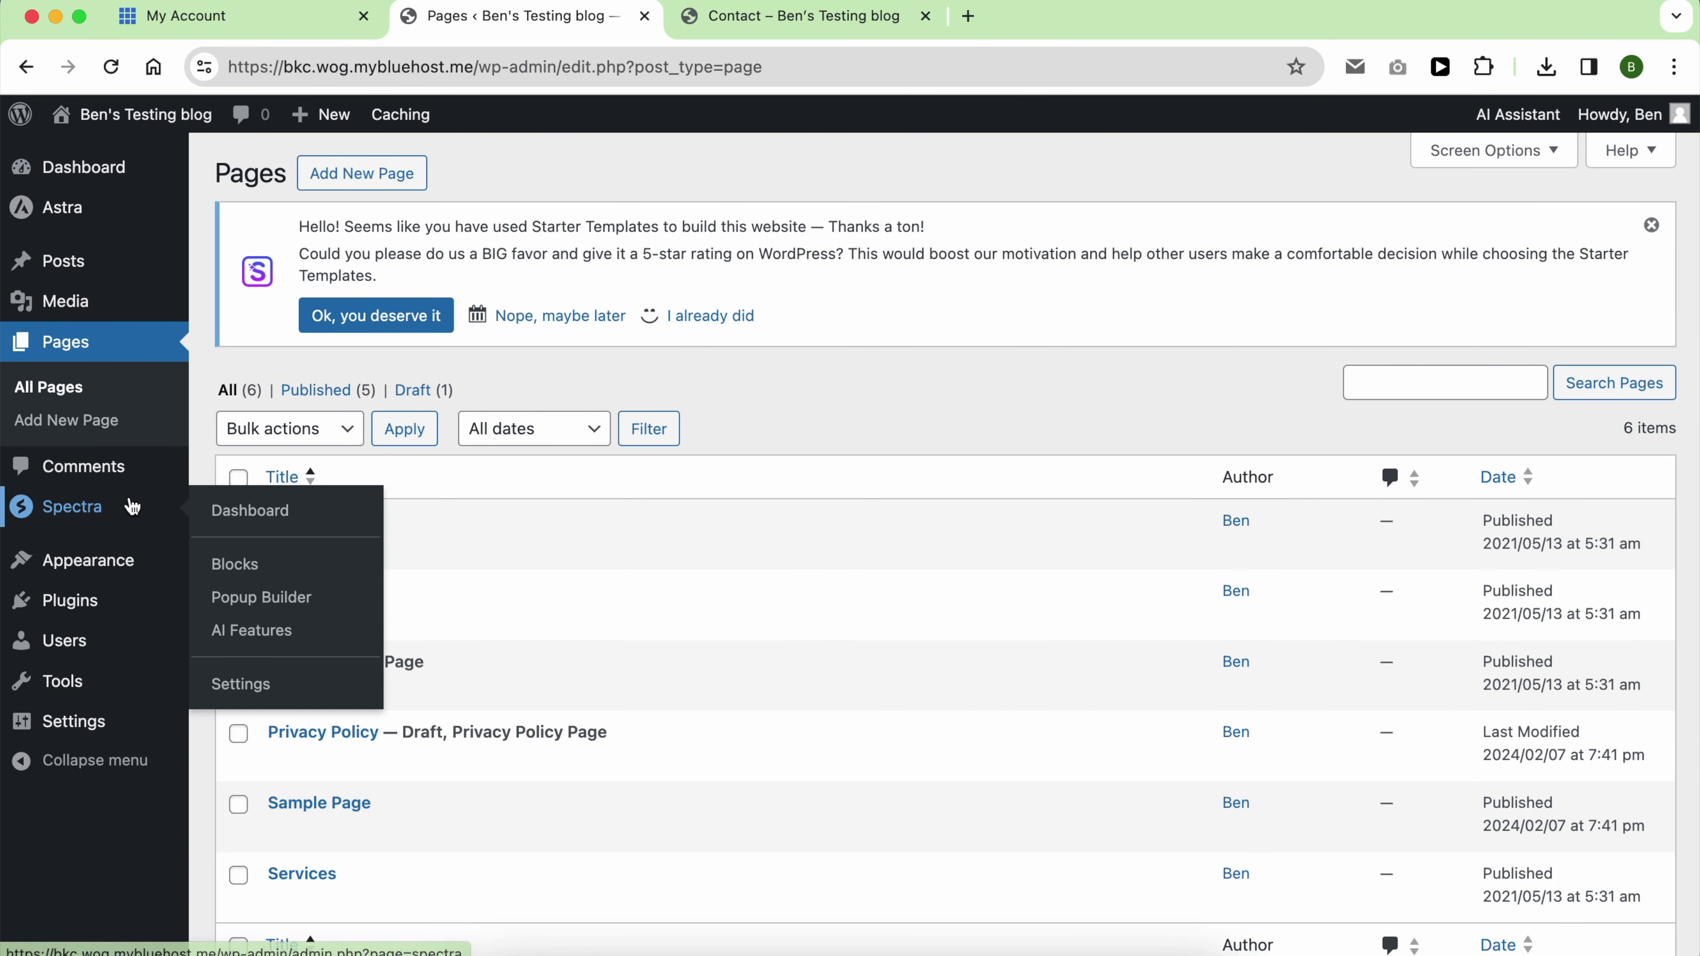
pyautogui.click(126, 560)
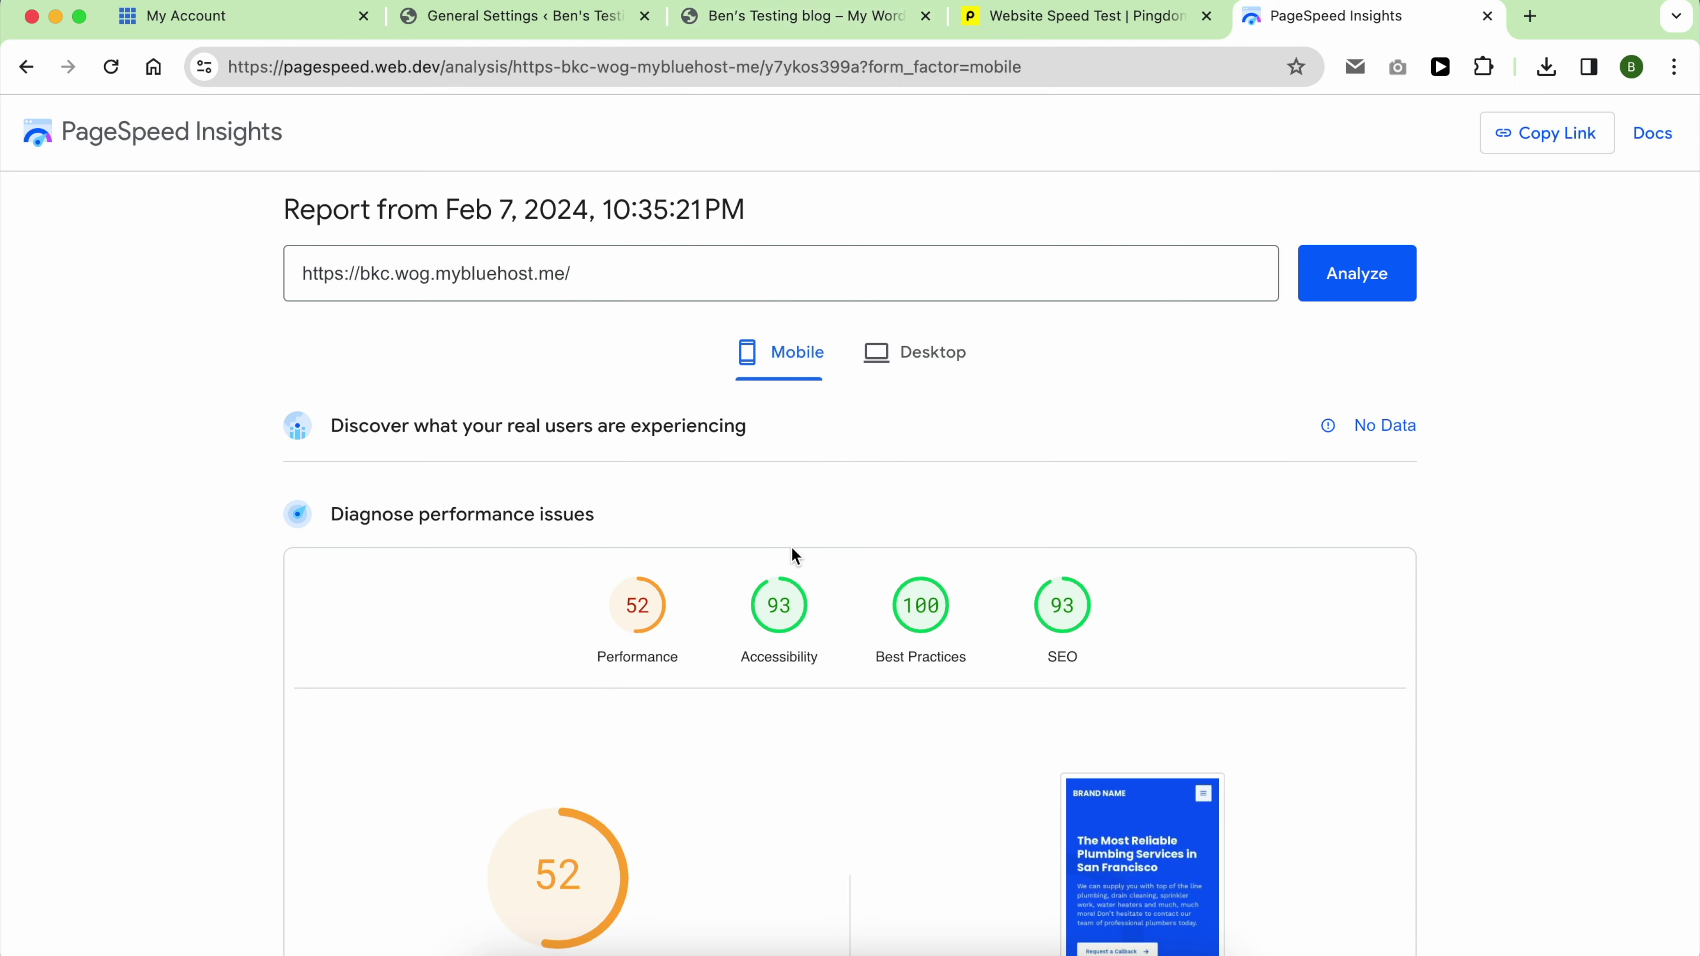
# Compare the desktop score of 83 with the mobile score of 52, then review the mobile Metrics section
pyautogui.scroll(-3, 792, 547)
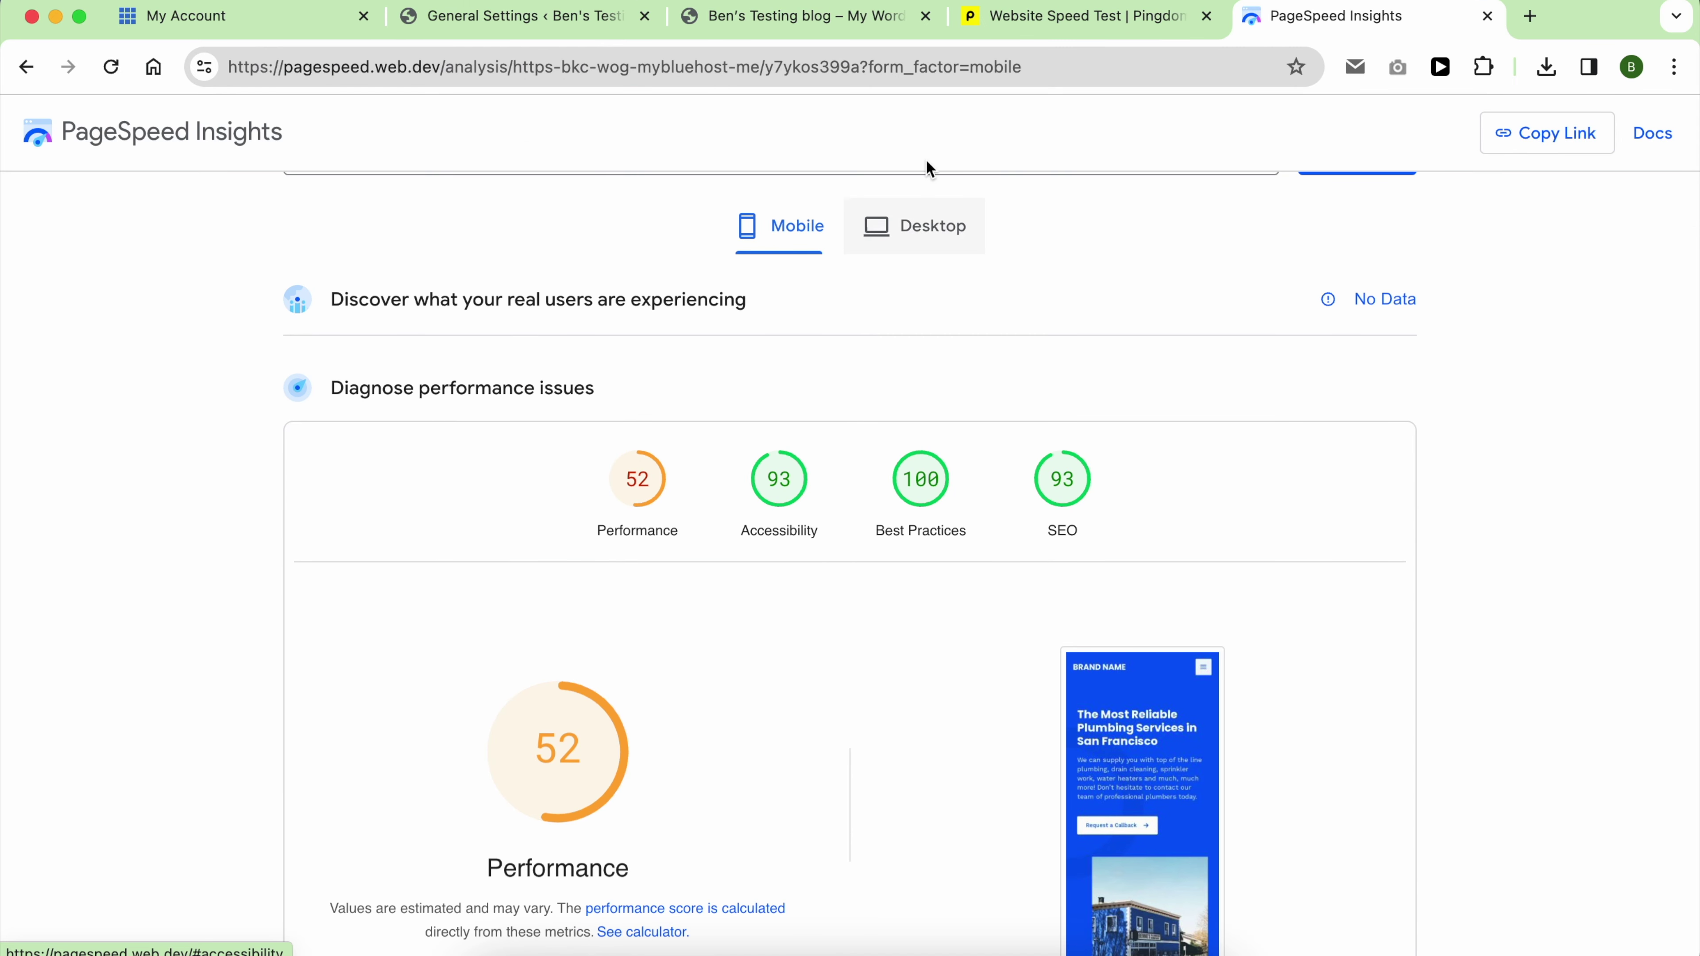
pyautogui.click(922, 222)
pyautogui.click(803, 229)
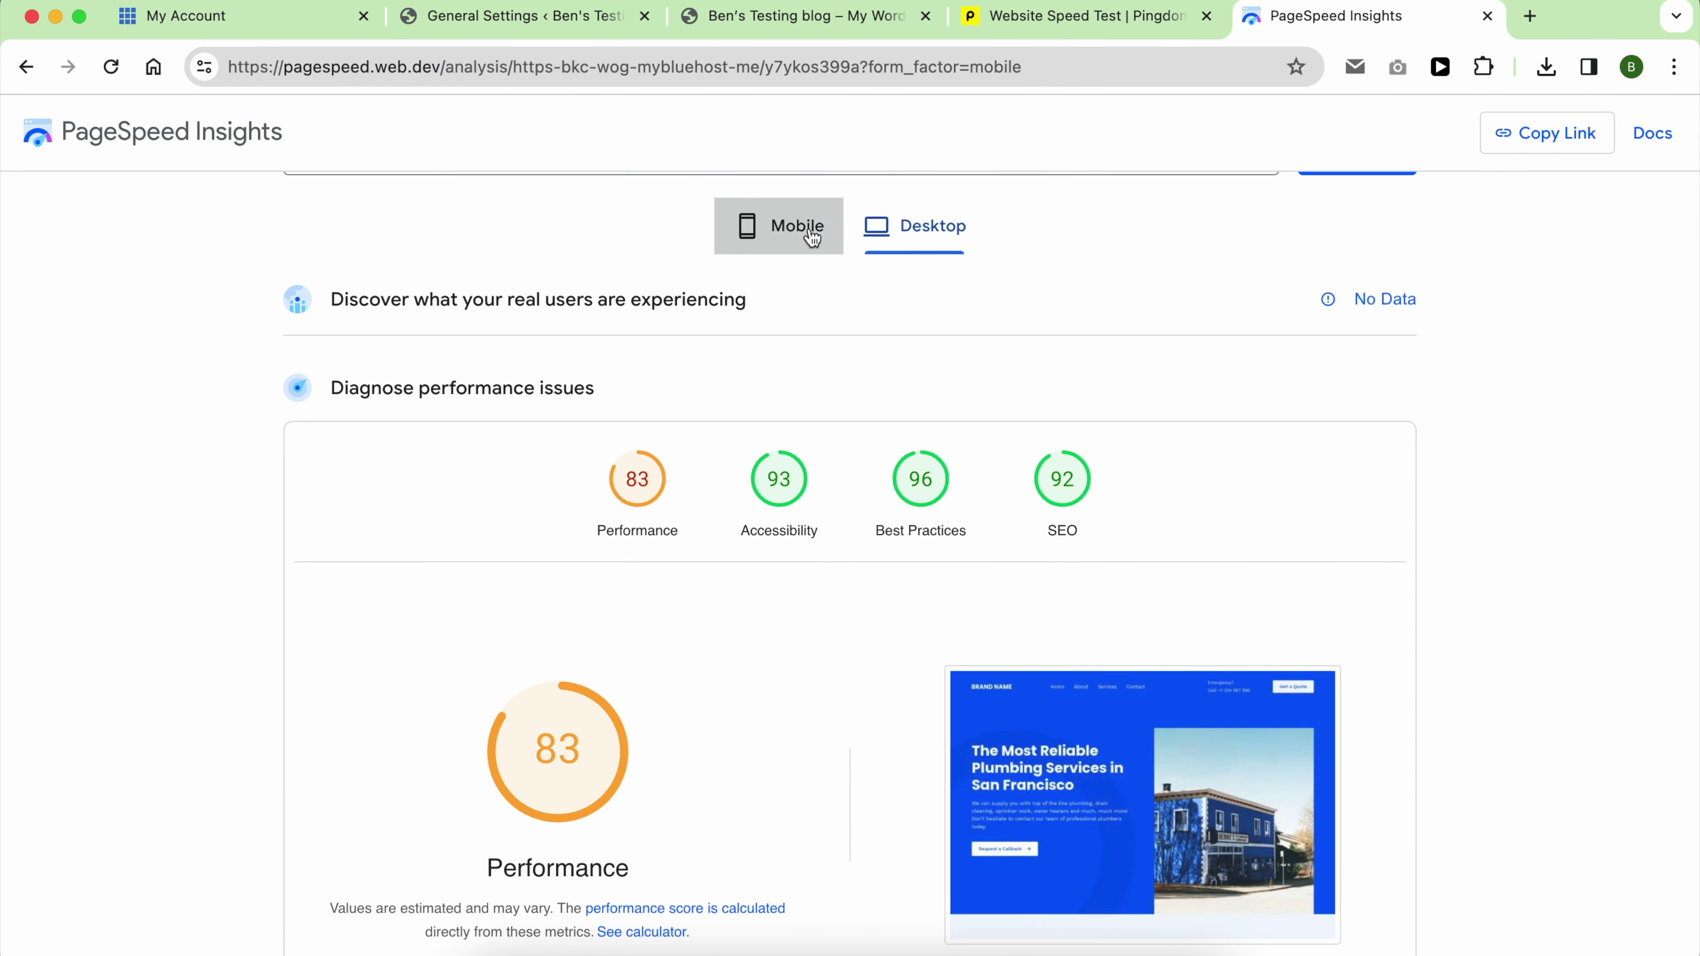
pyautogui.scroll(-5, 813, 529)
pyautogui.scroll(-5, 813, 535)
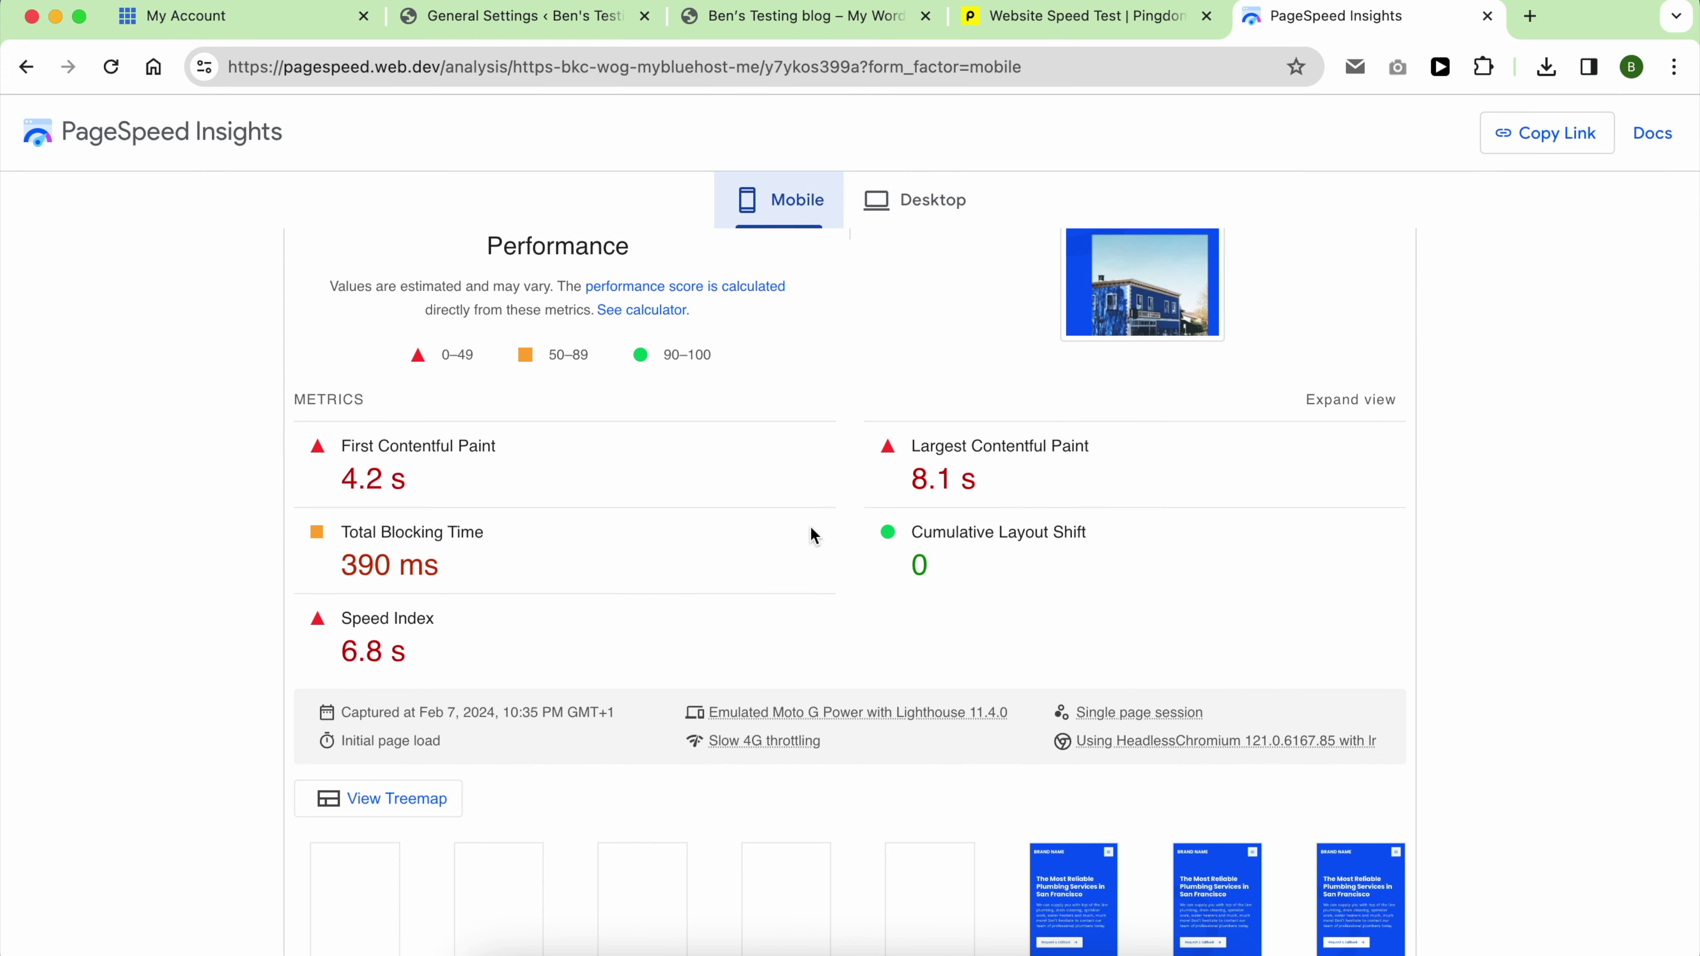
pyautogui.scroll(-1, 813, 534)
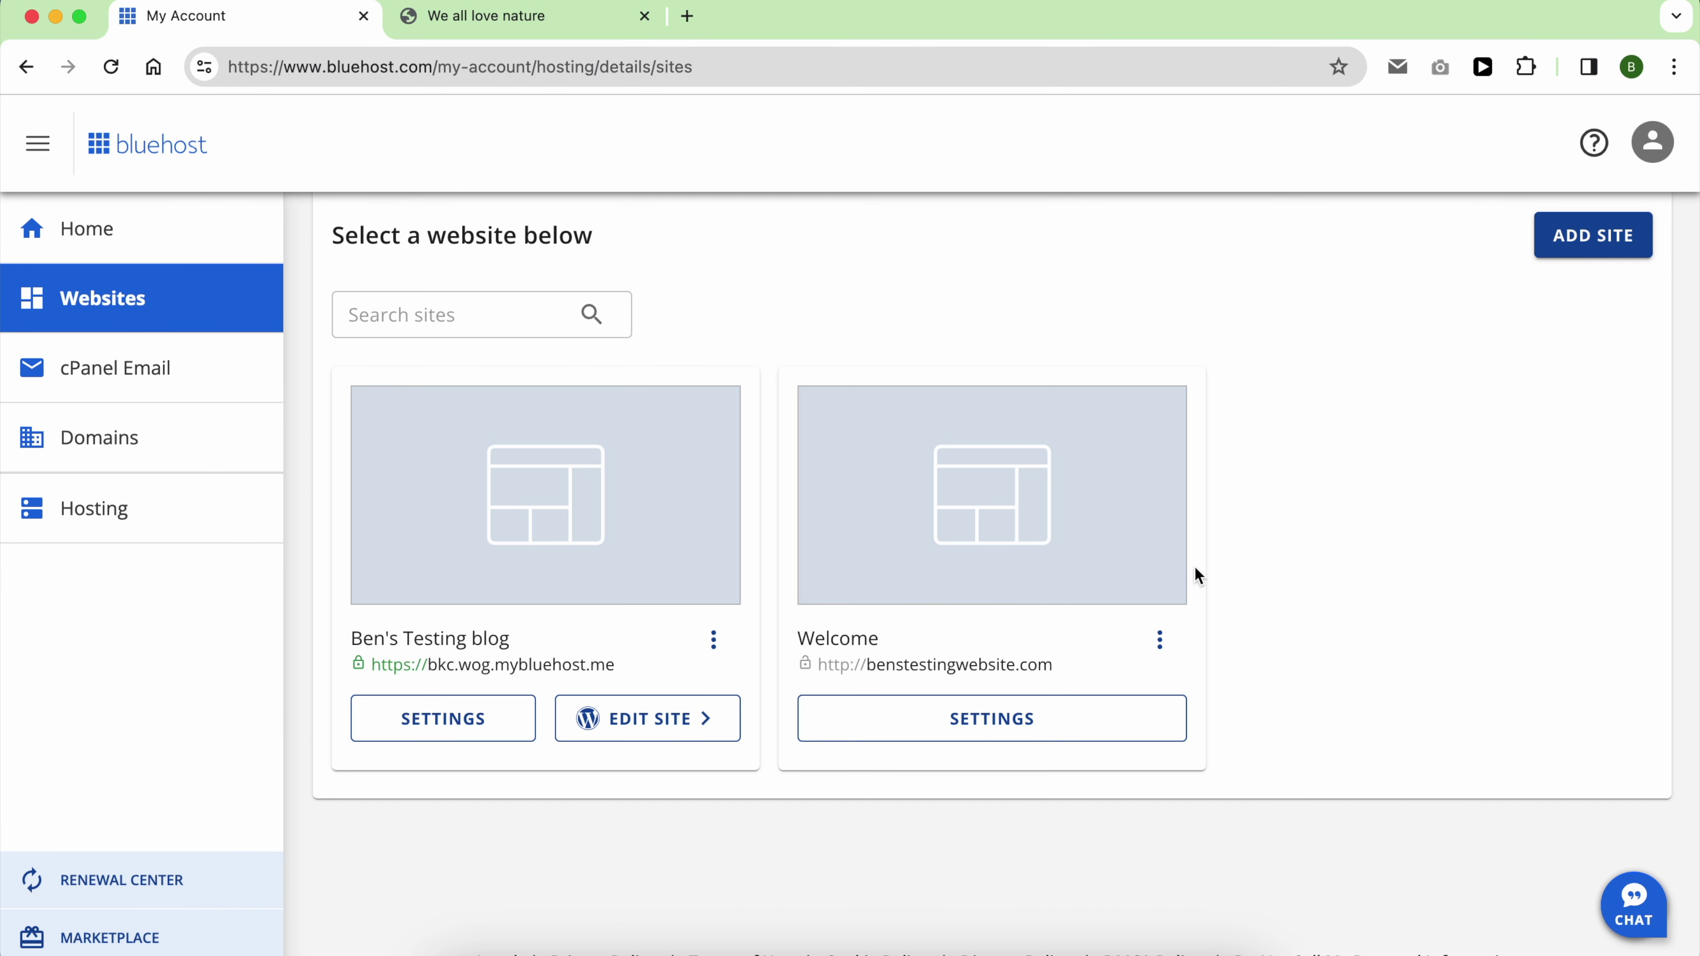
pyautogui.click(1551, 243)
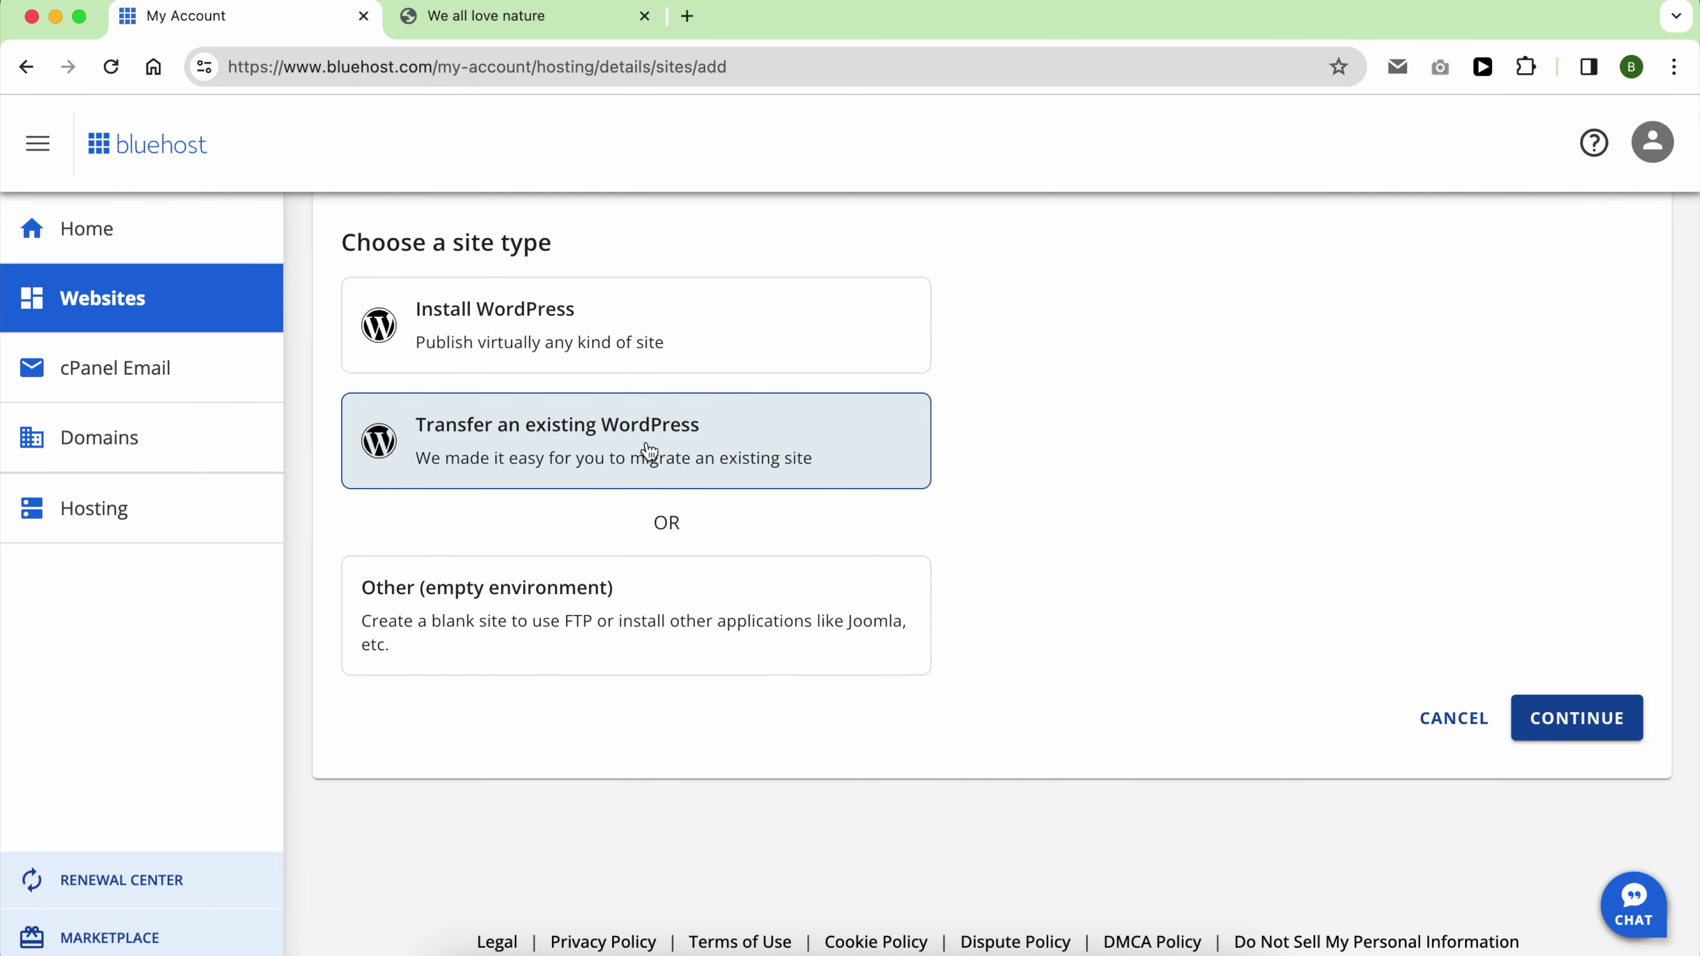
pyautogui.click(1569, 712)
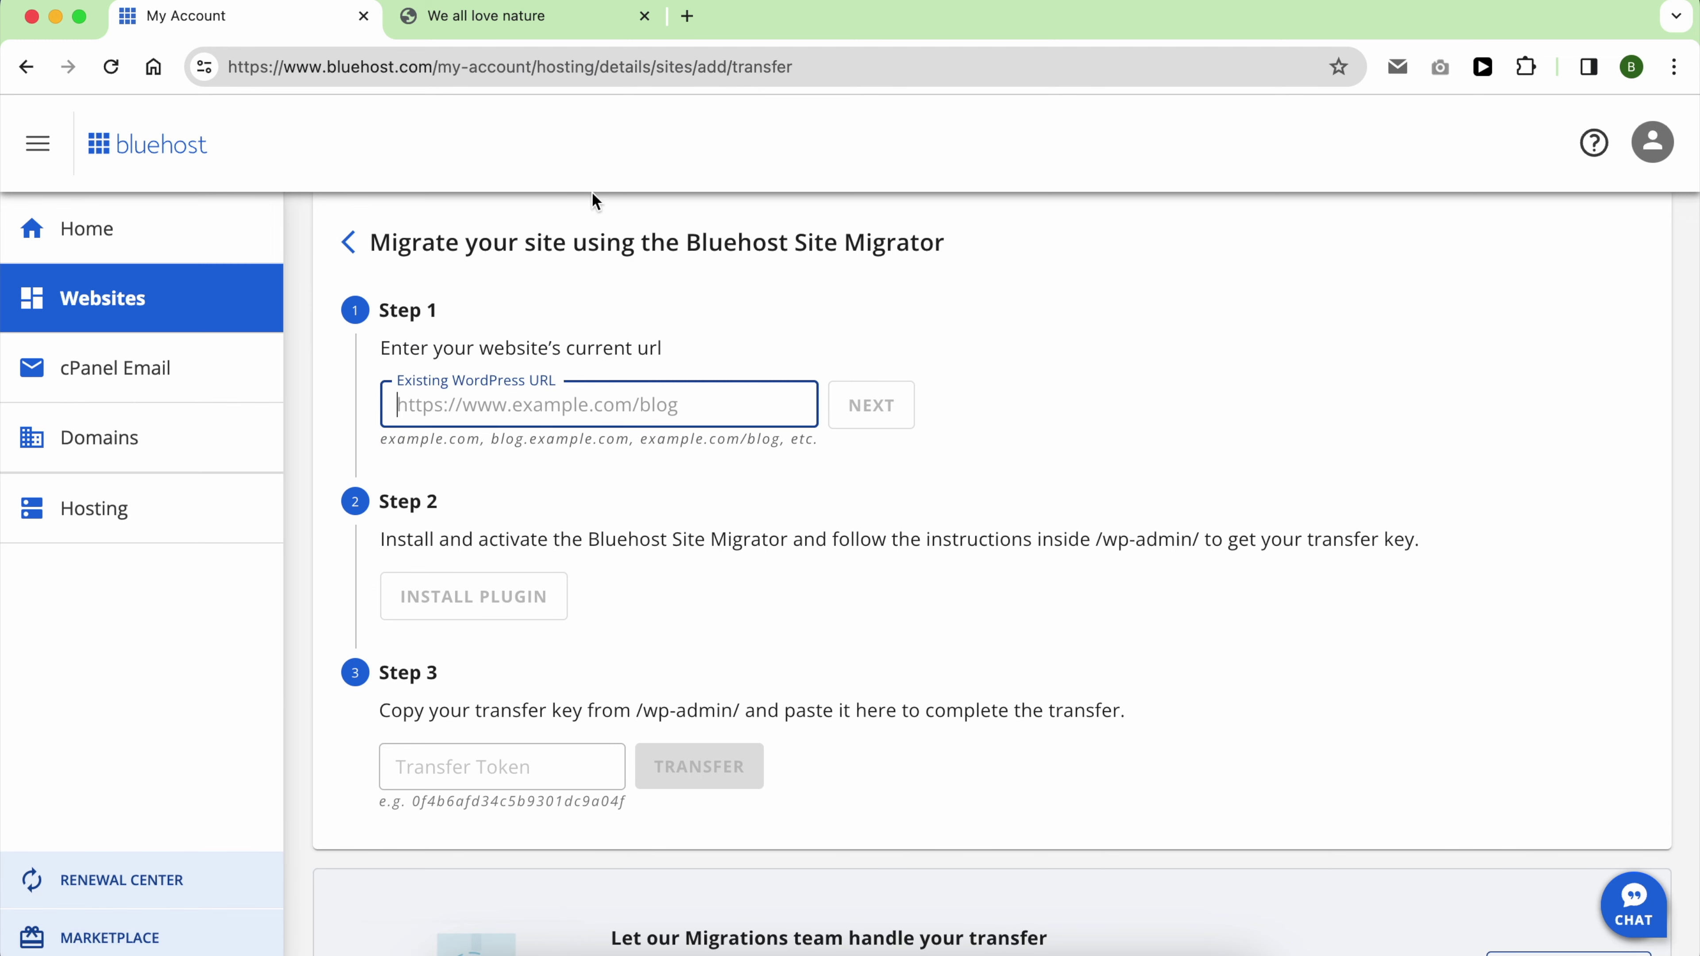
pyautogui.click(574, 16)
pyautogui.rightClick(503, 67)
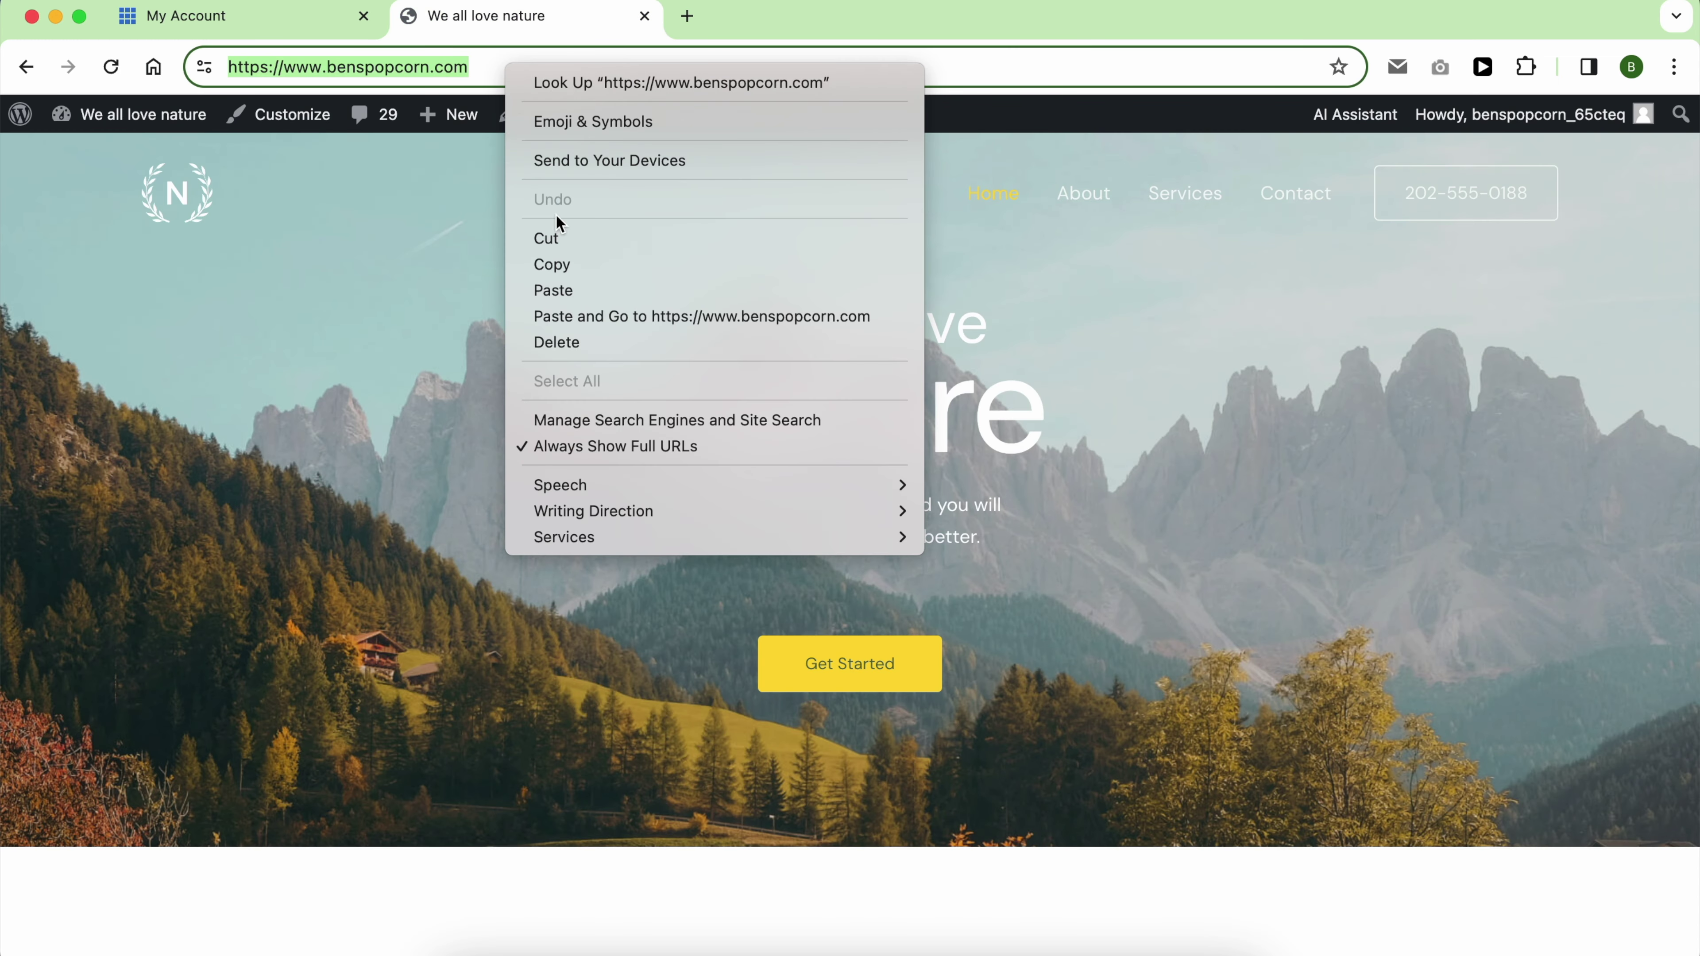
pyautogui.click(554, 262)
pyautogui.click(315, 18)
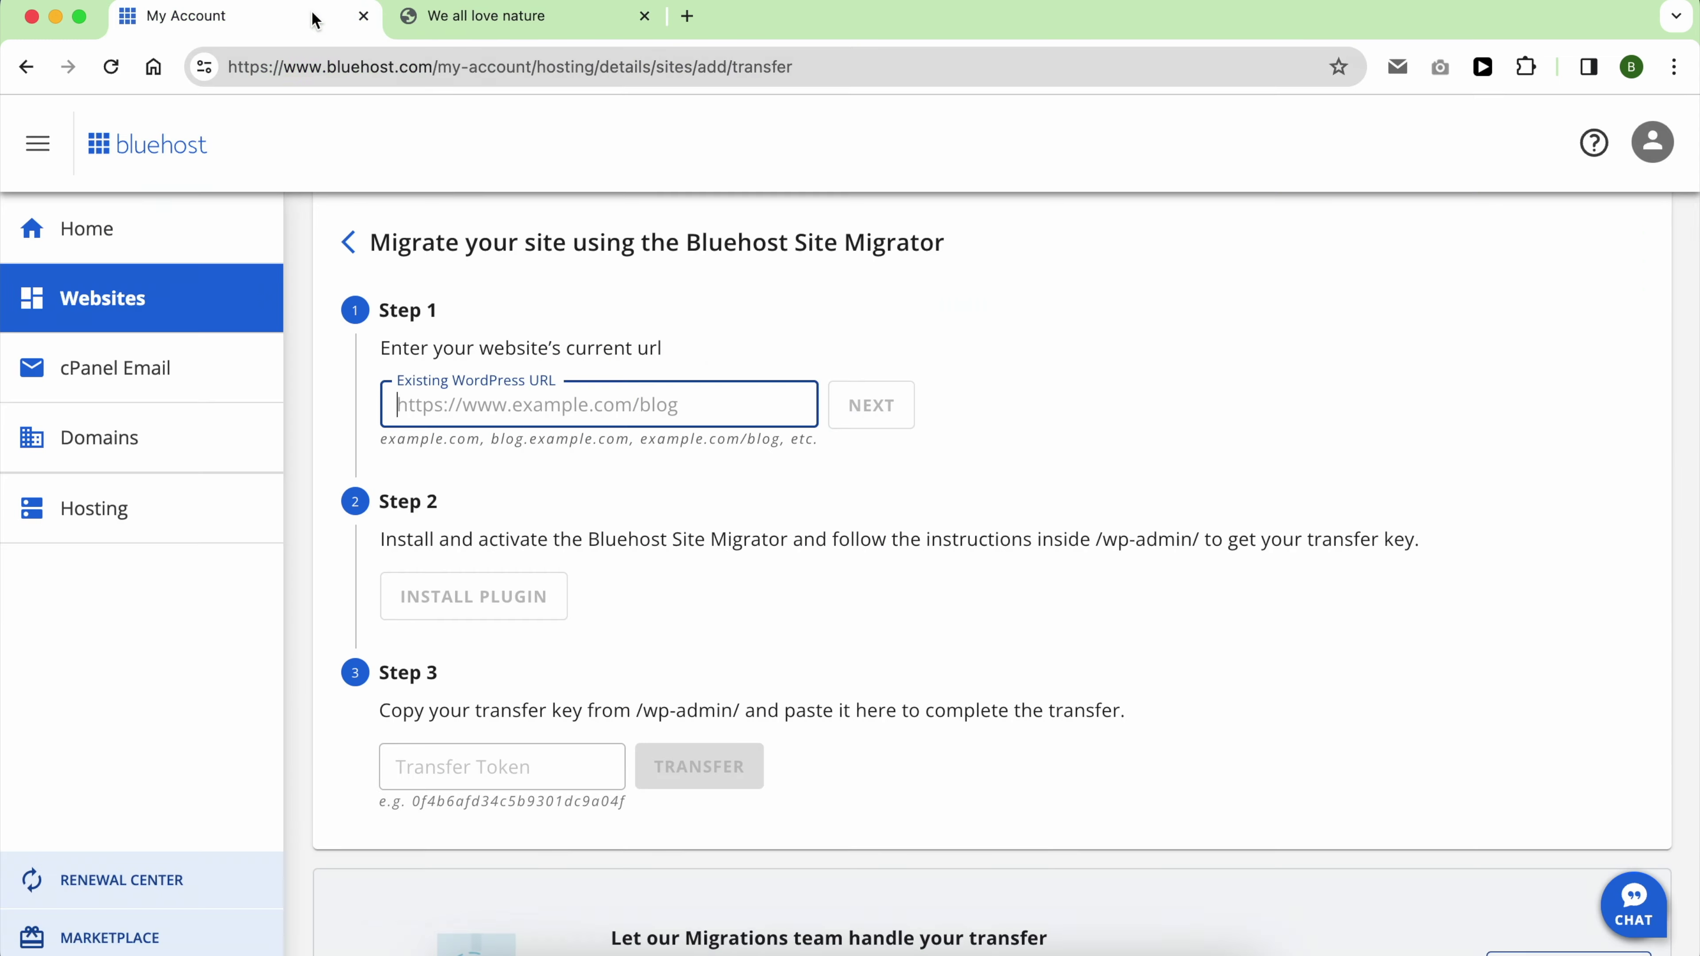
pyautogui.rightClick(708, 414)
pyautogui.click(802, 586)
pyautogui.click(871, 404)
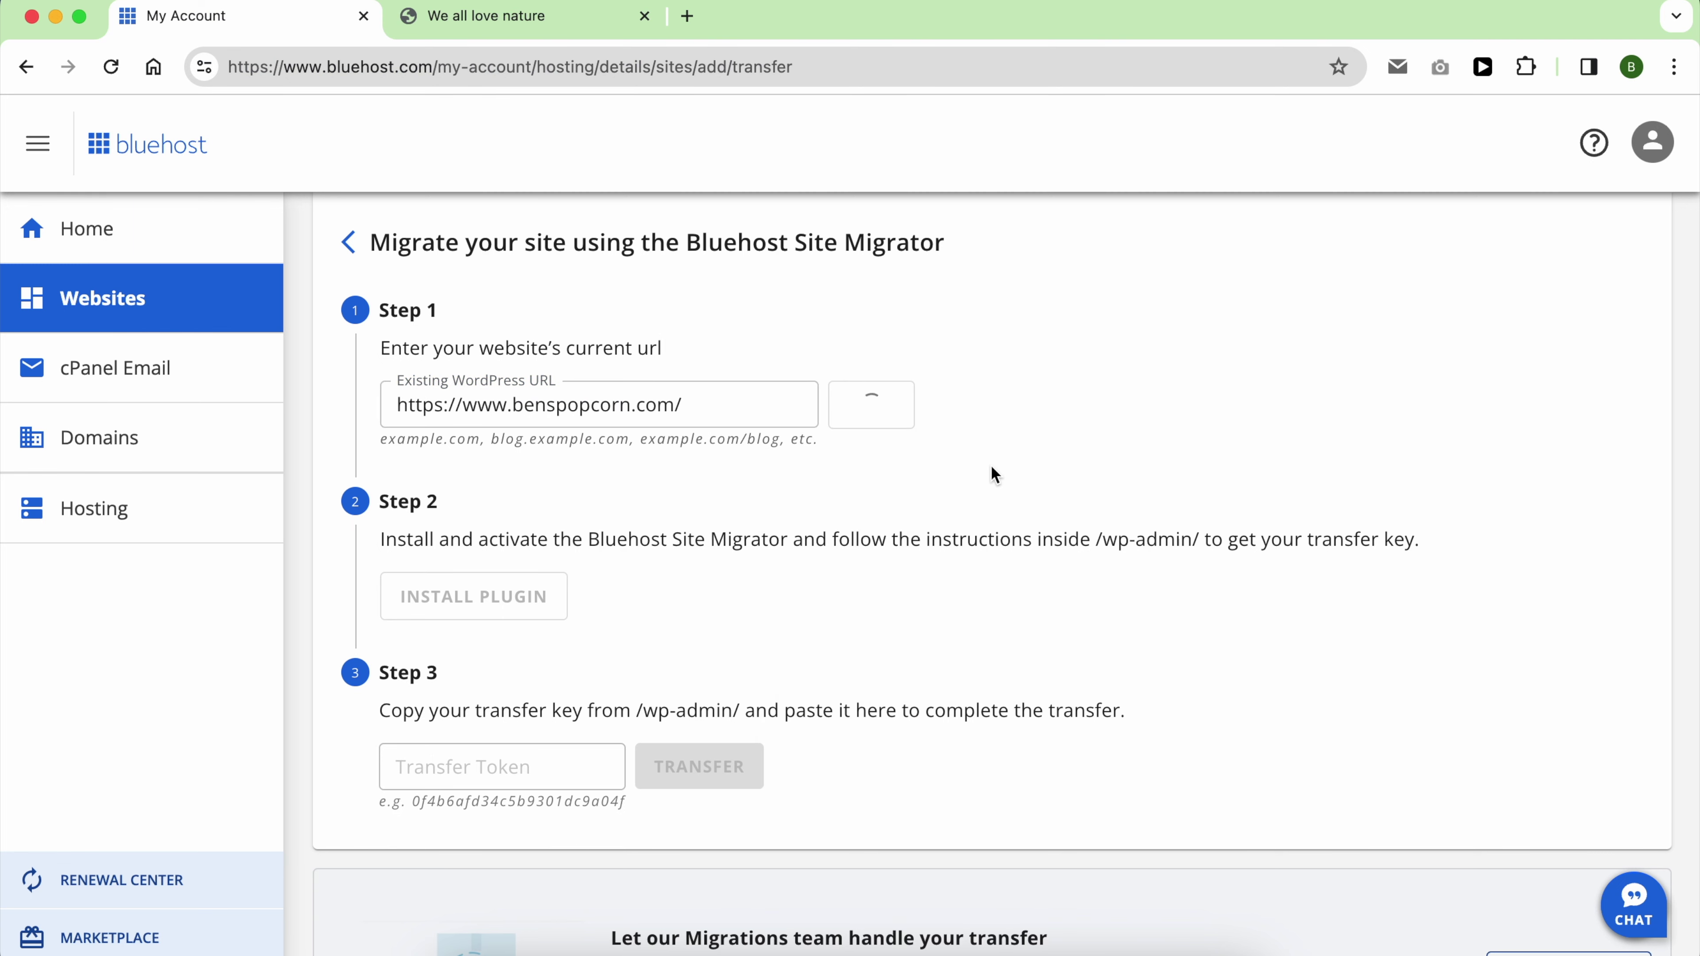
pyautogui.rightClick(629, 550)
# Install and activate the Bluehost Site Migrator plugin on the source WordPress site
pyautogui.click(666, 602)
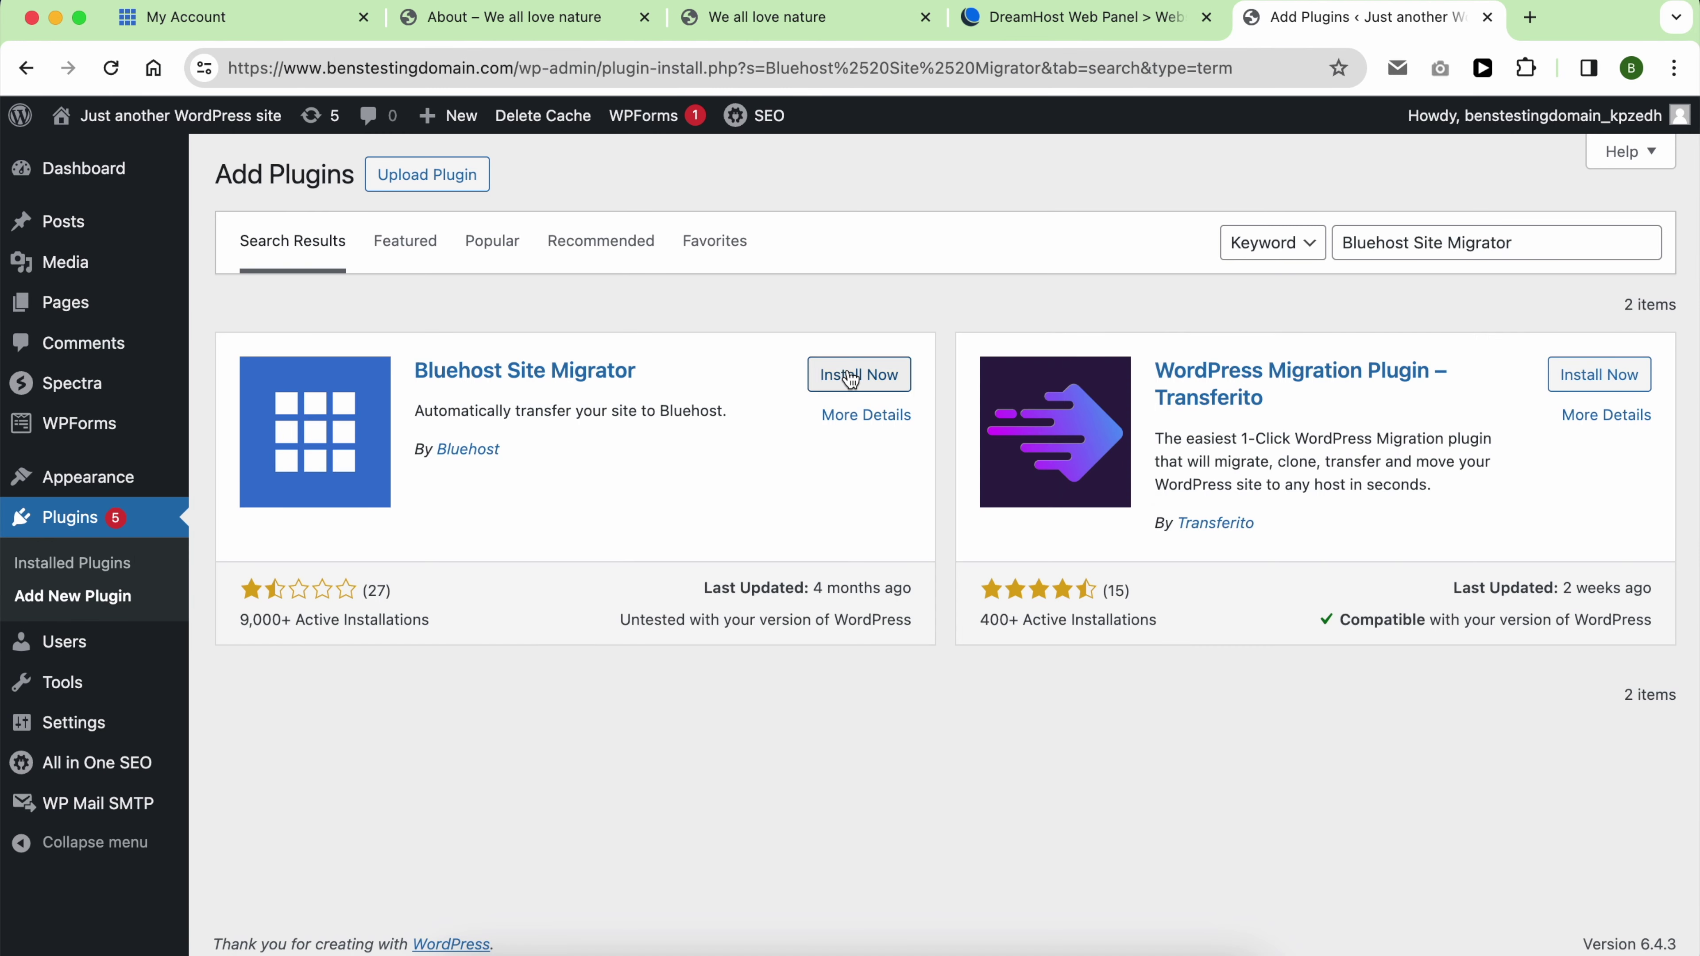
pyautogui.click(849, 375)
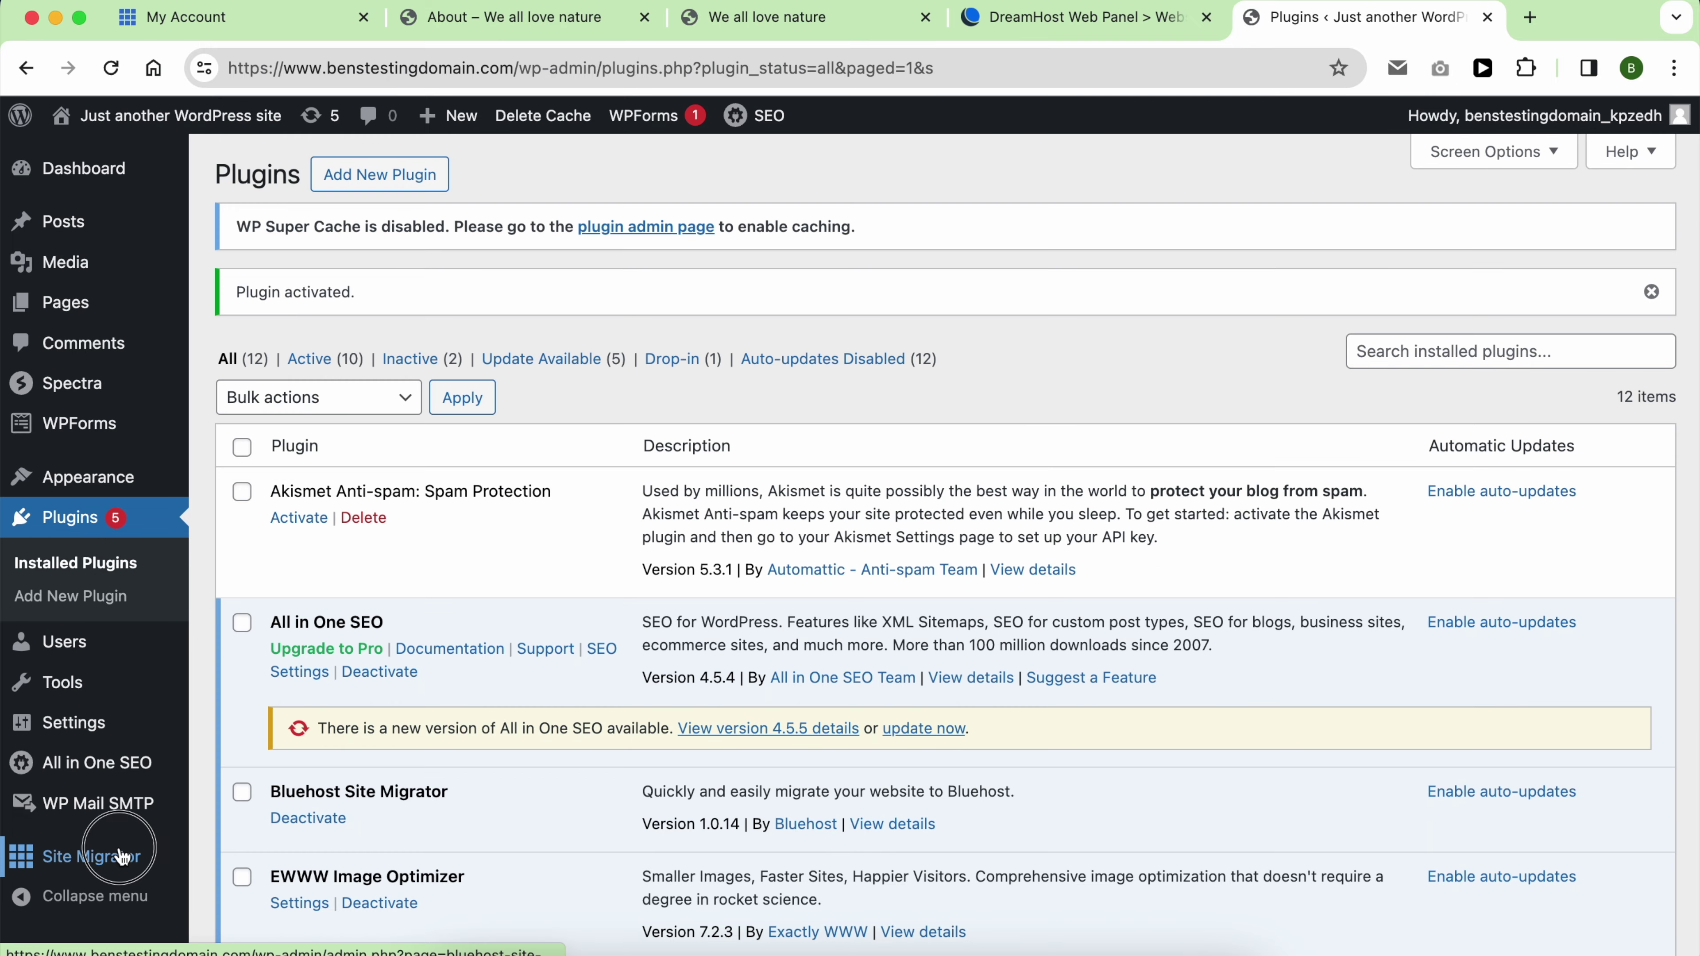
pyautogui.click(107, 851)
# Run the compatibility check, clone the site, and copy the generated transfer key
pyautogui.click(447, 581)
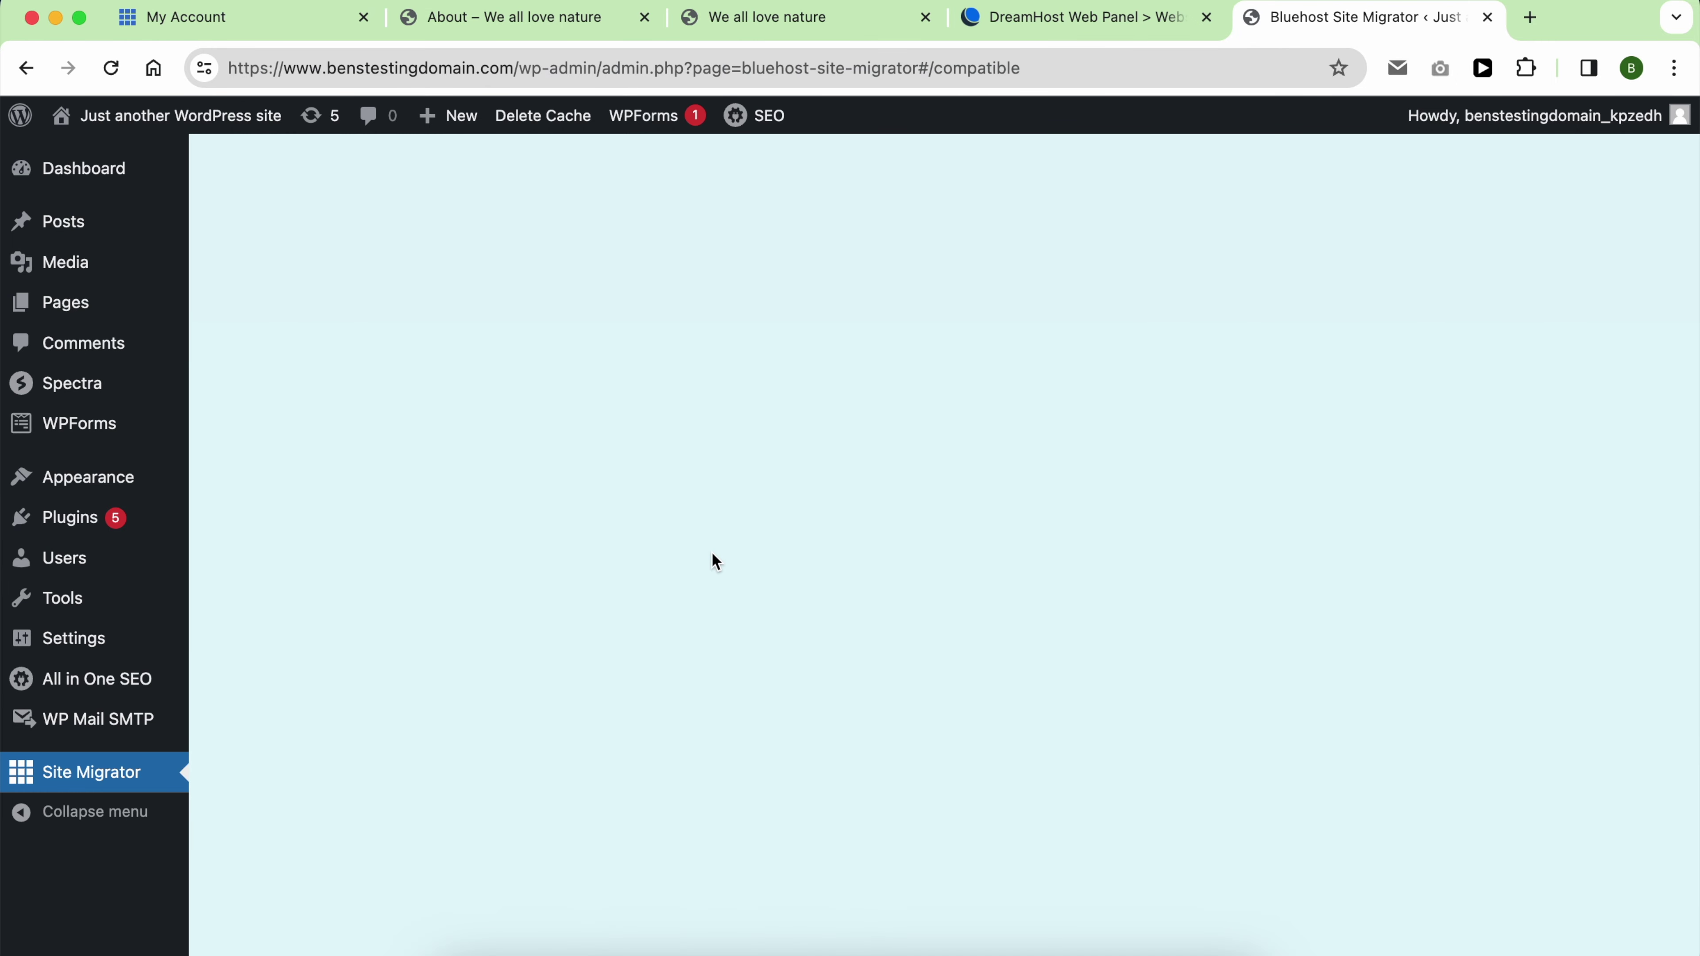
pyautogui.click(395, 740)
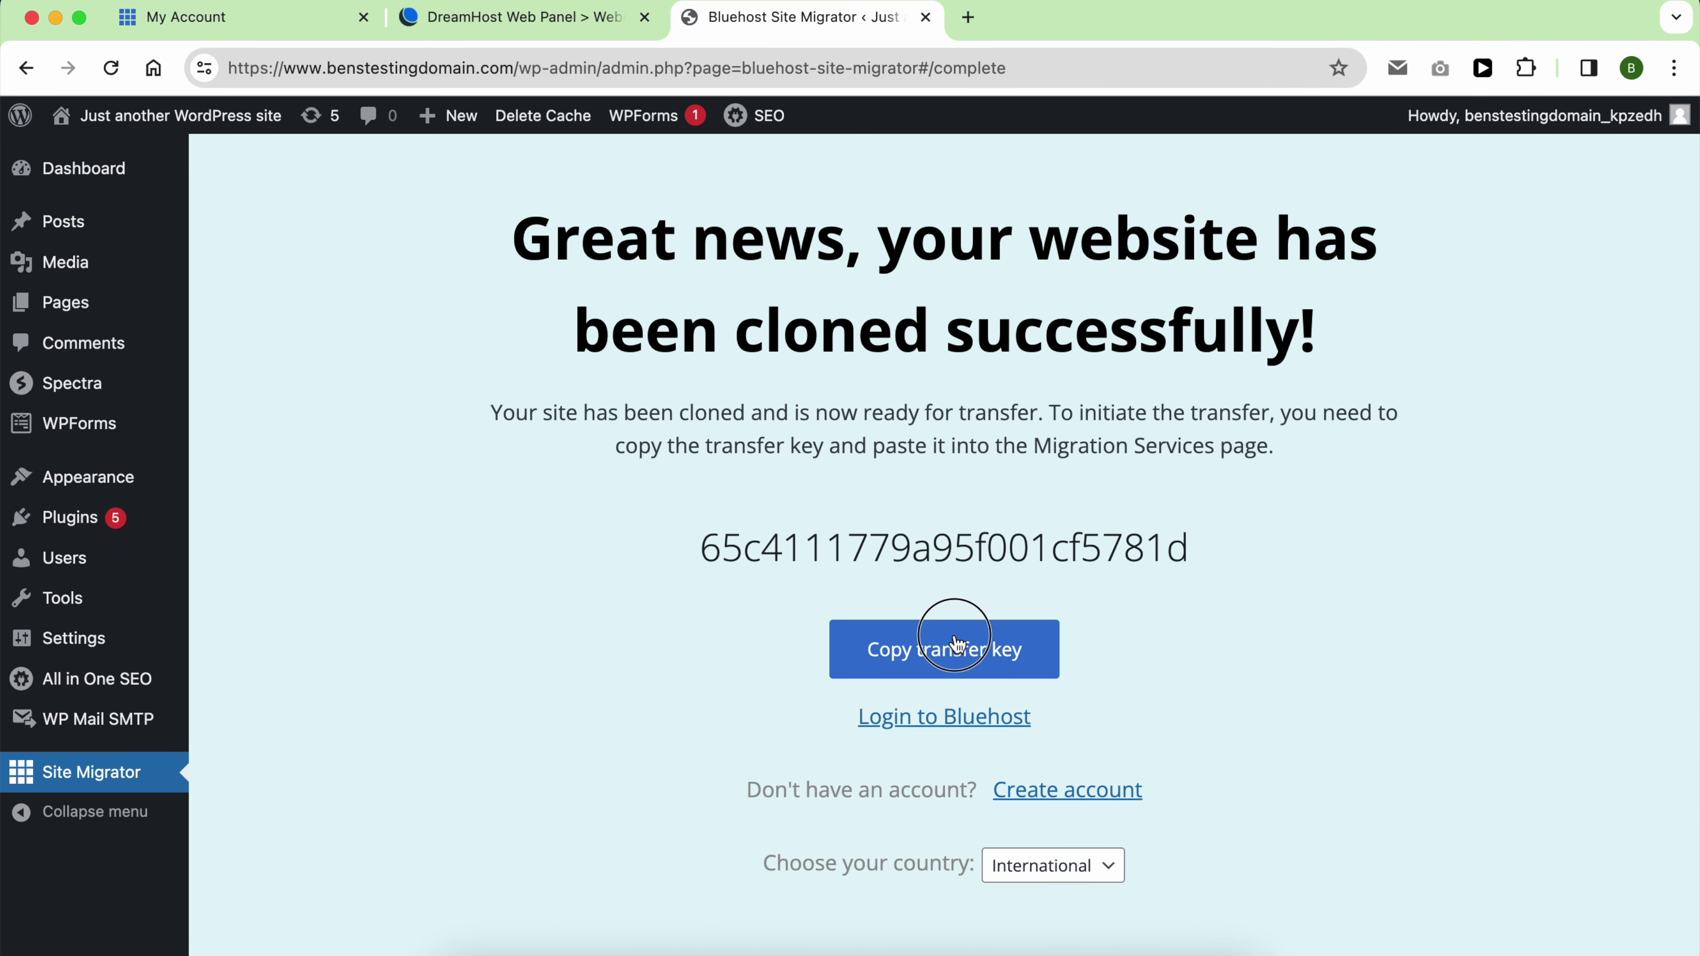
pyautogui.click(954, 642)
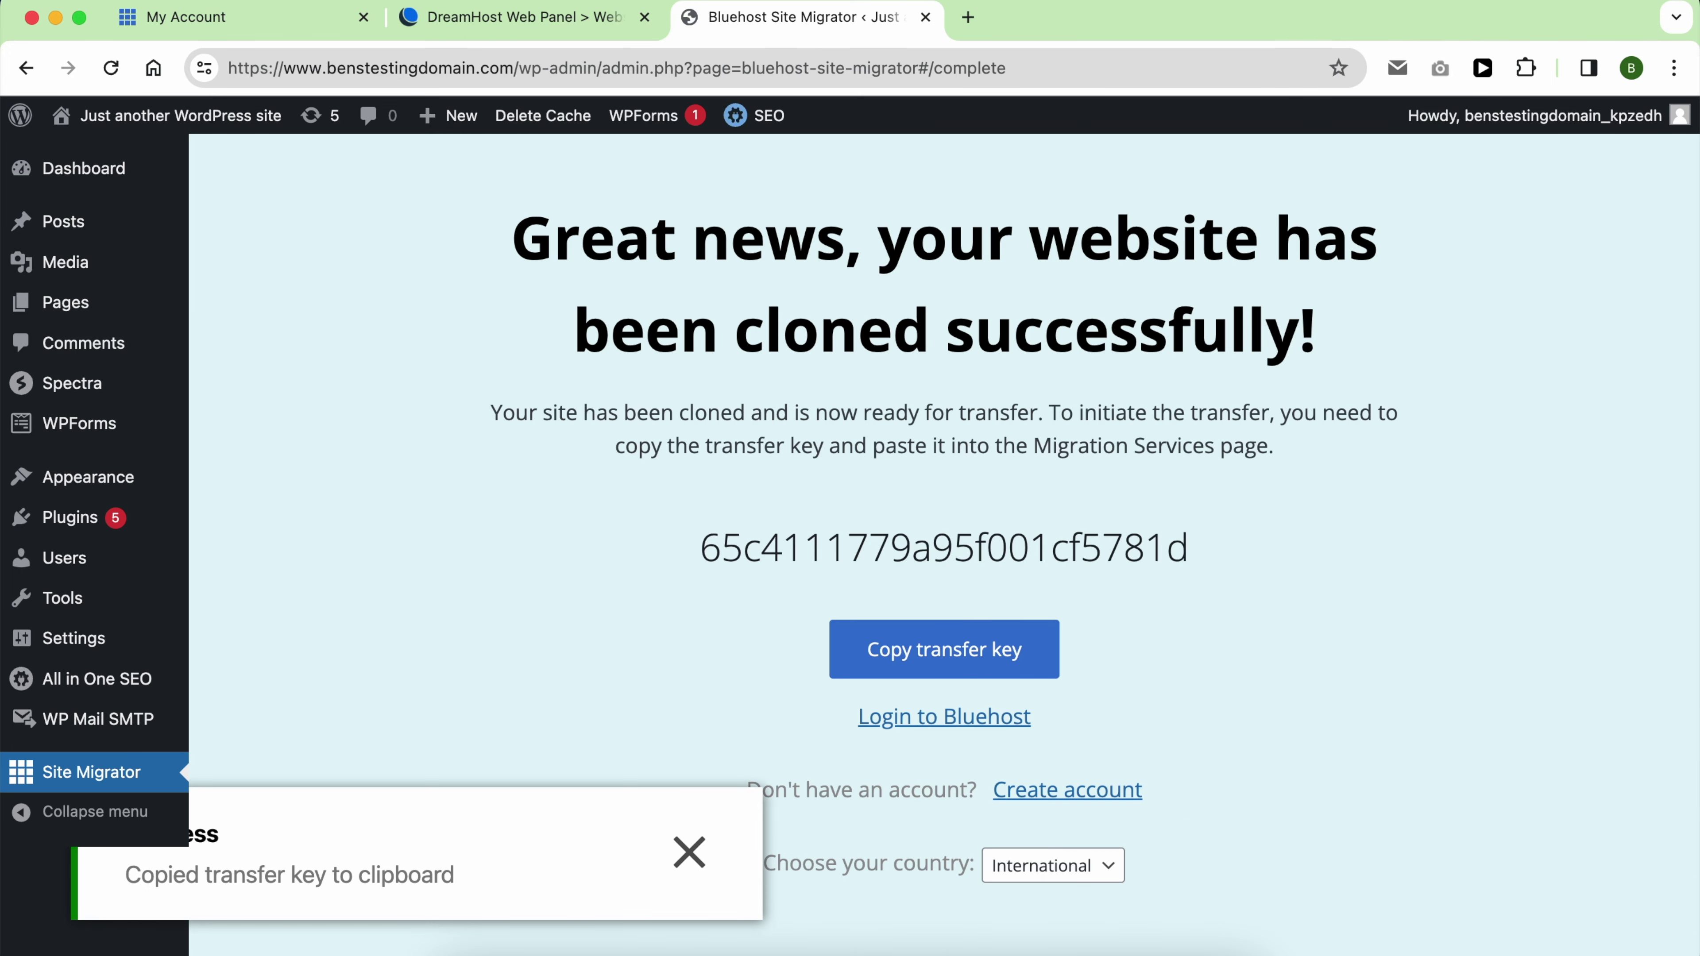
pyautogui.click(362, 34)
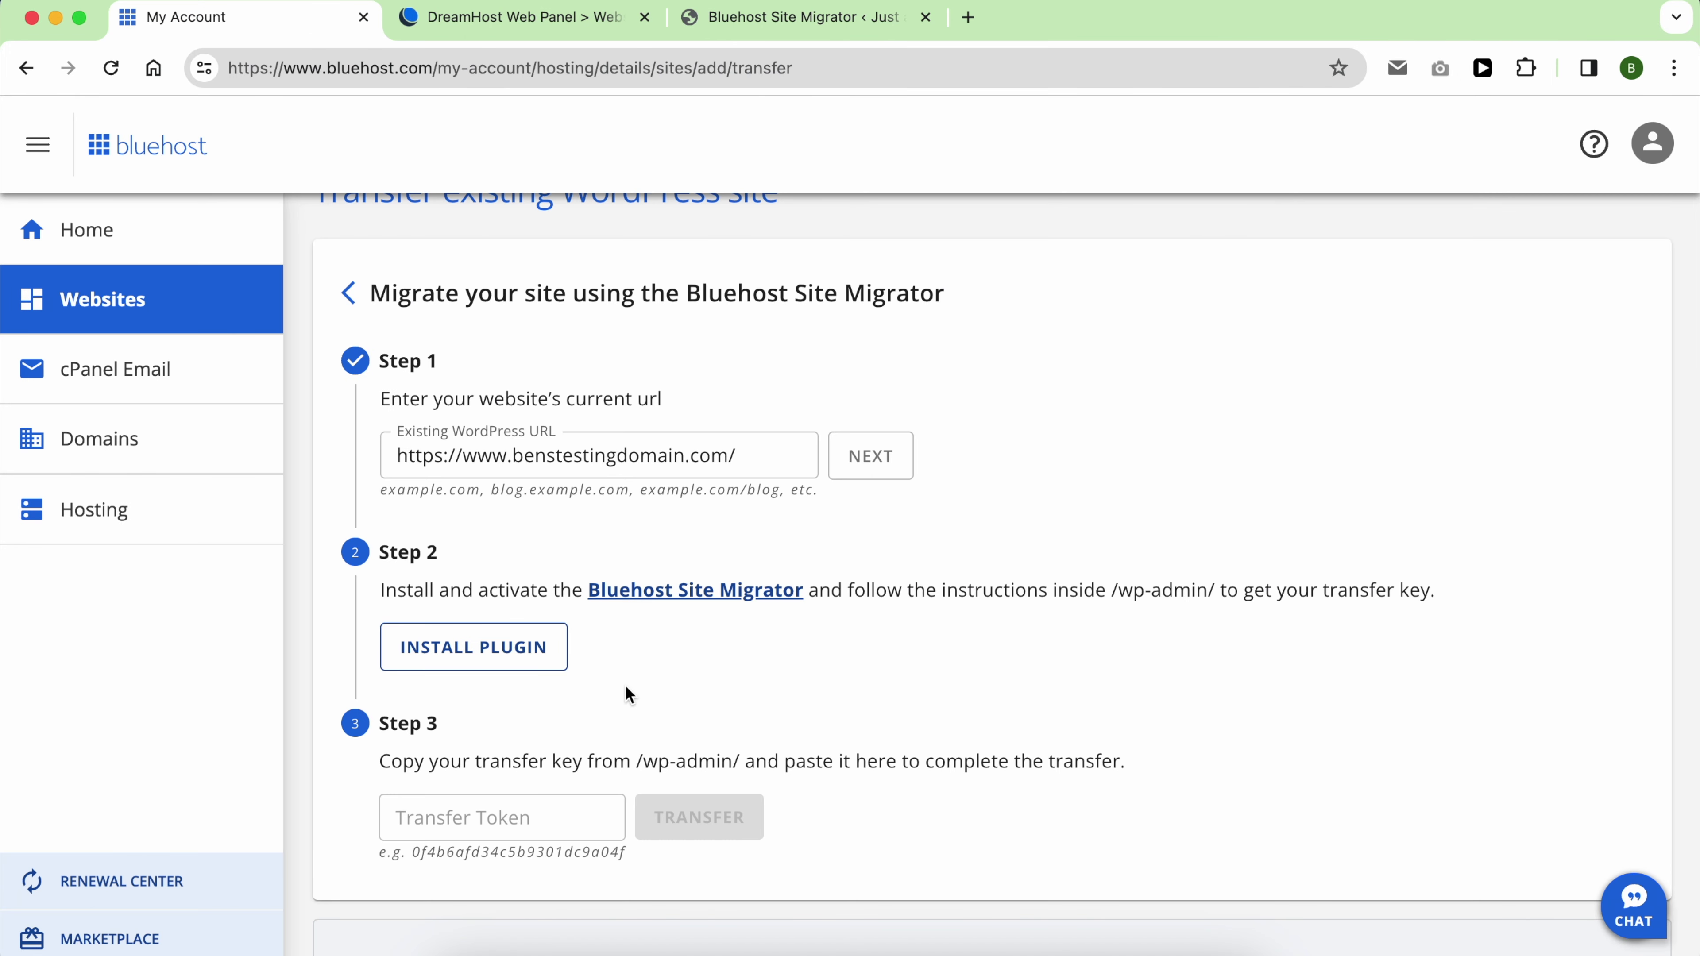
# Paste the transfer key into the Transfer Token field, start the transfer, then go to benstestingdomain.com's Whois settings
pyautogui.click(539, 831)
pyautogui.press('super+v')
pyautogui.click(667, 830)
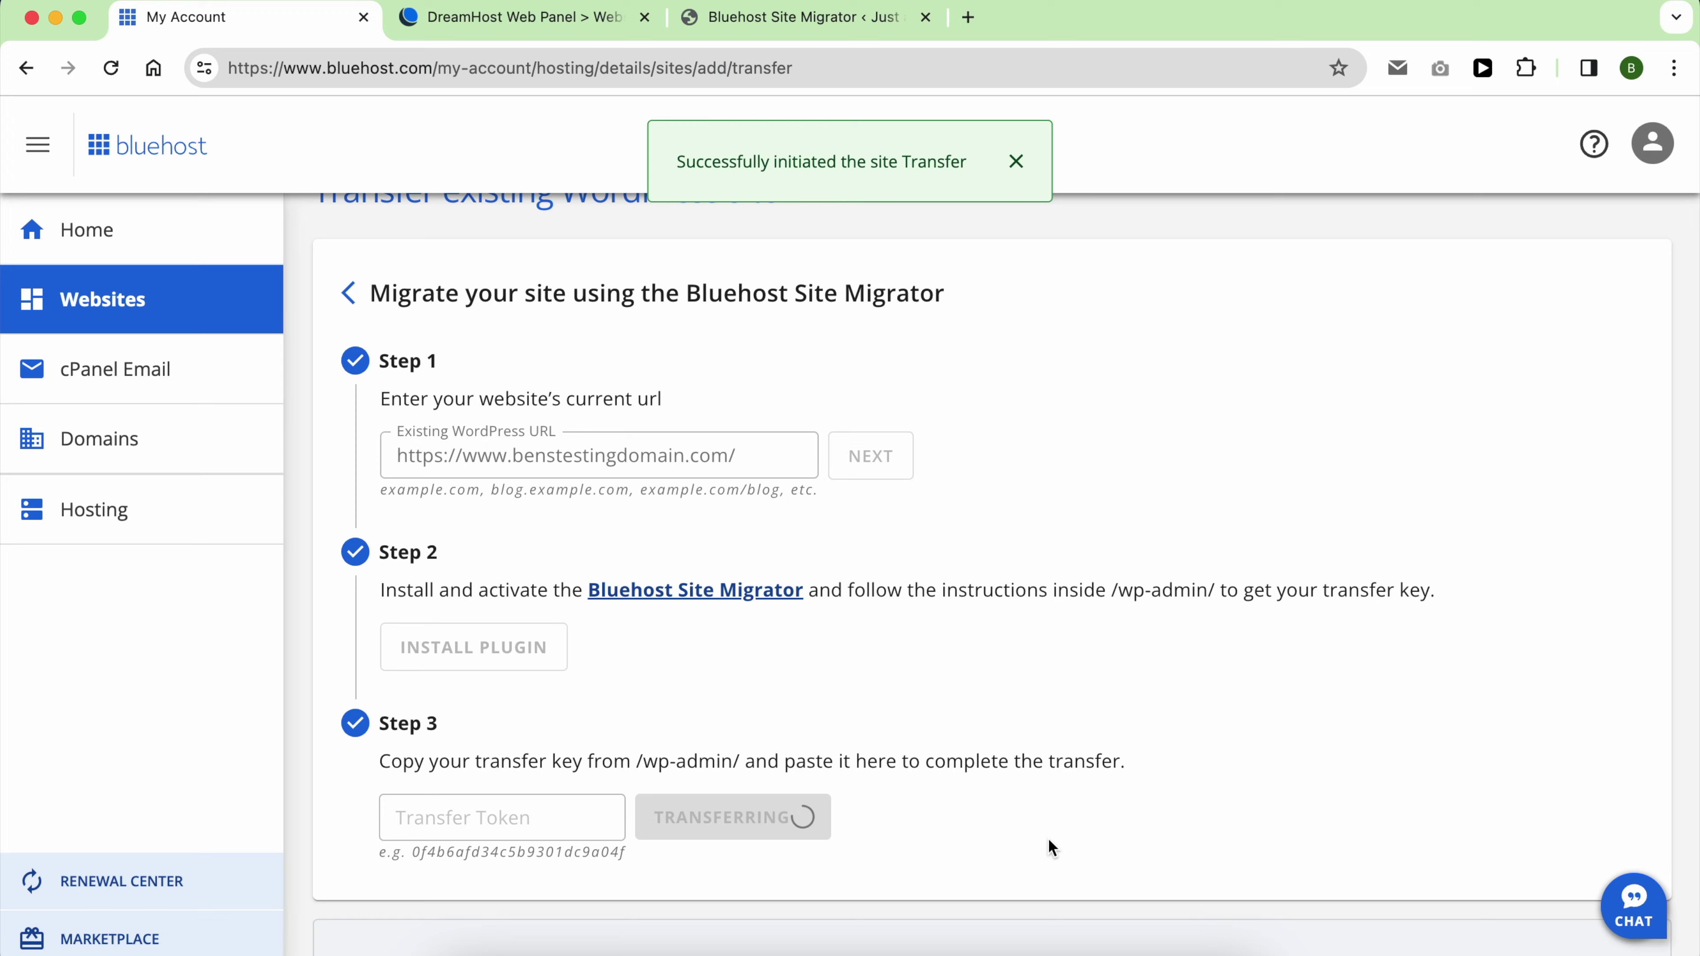
pyautogui.press('super+alt+Left')
pyautogui.click(727, 876)
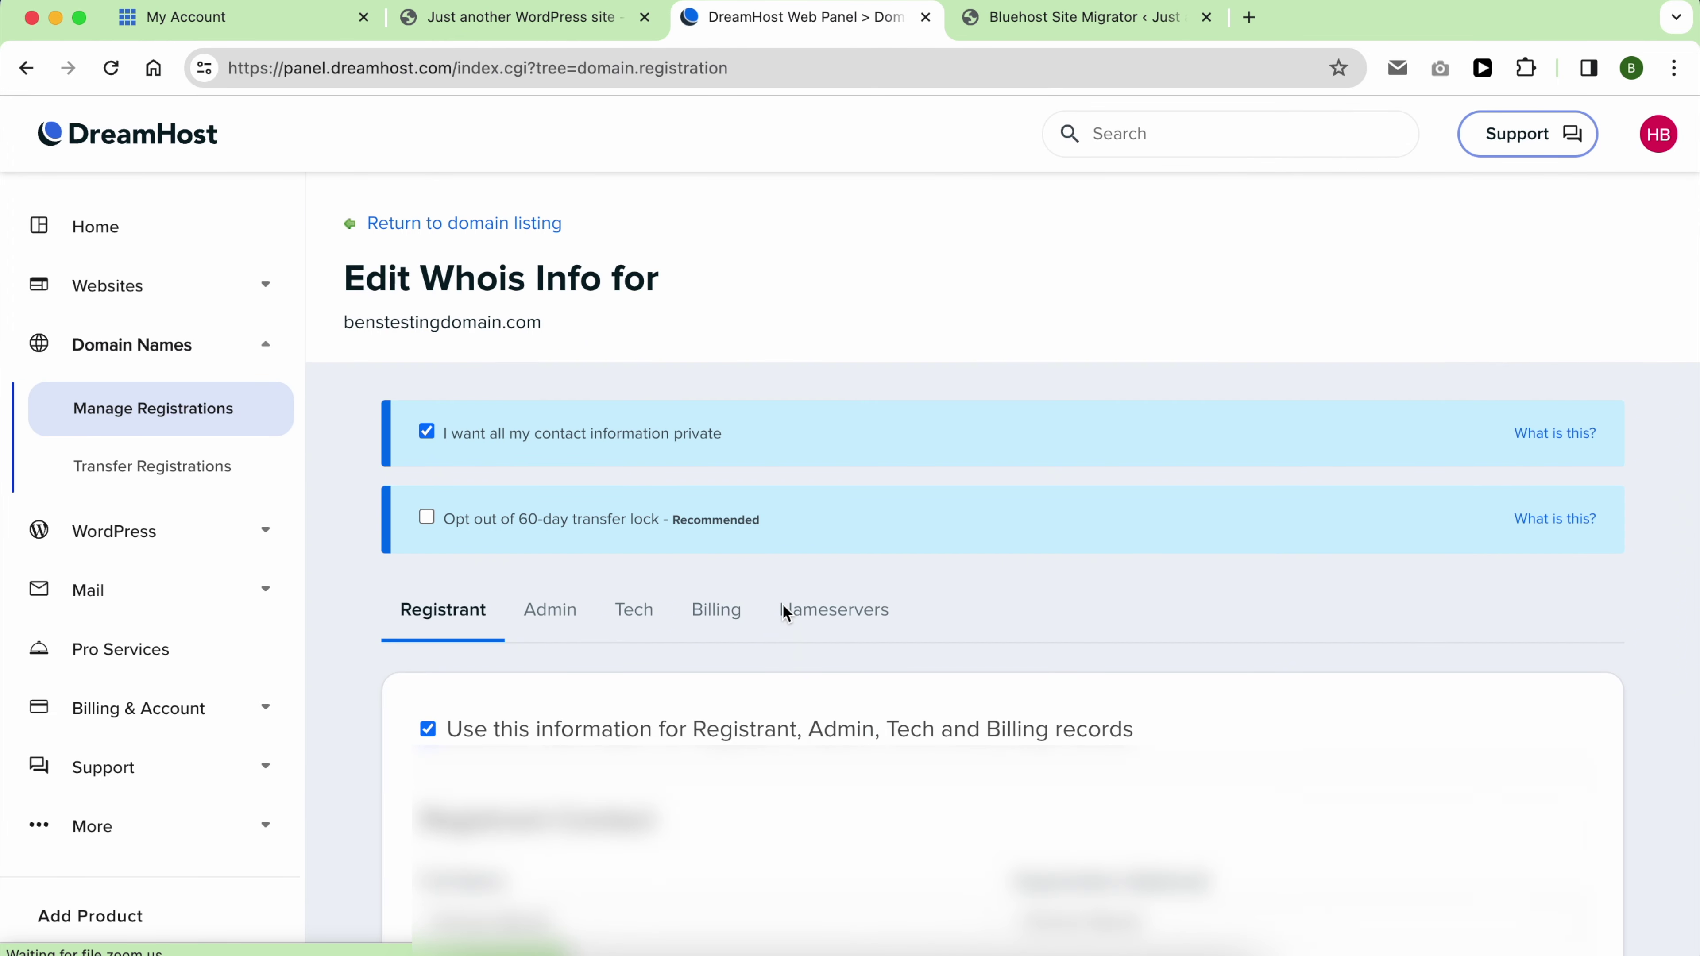
# Replace the domain's first two DreamHost nameservers with Bluehost's ns1 and ns2 servers
pyautogui.scroll(-2, 786, 613)
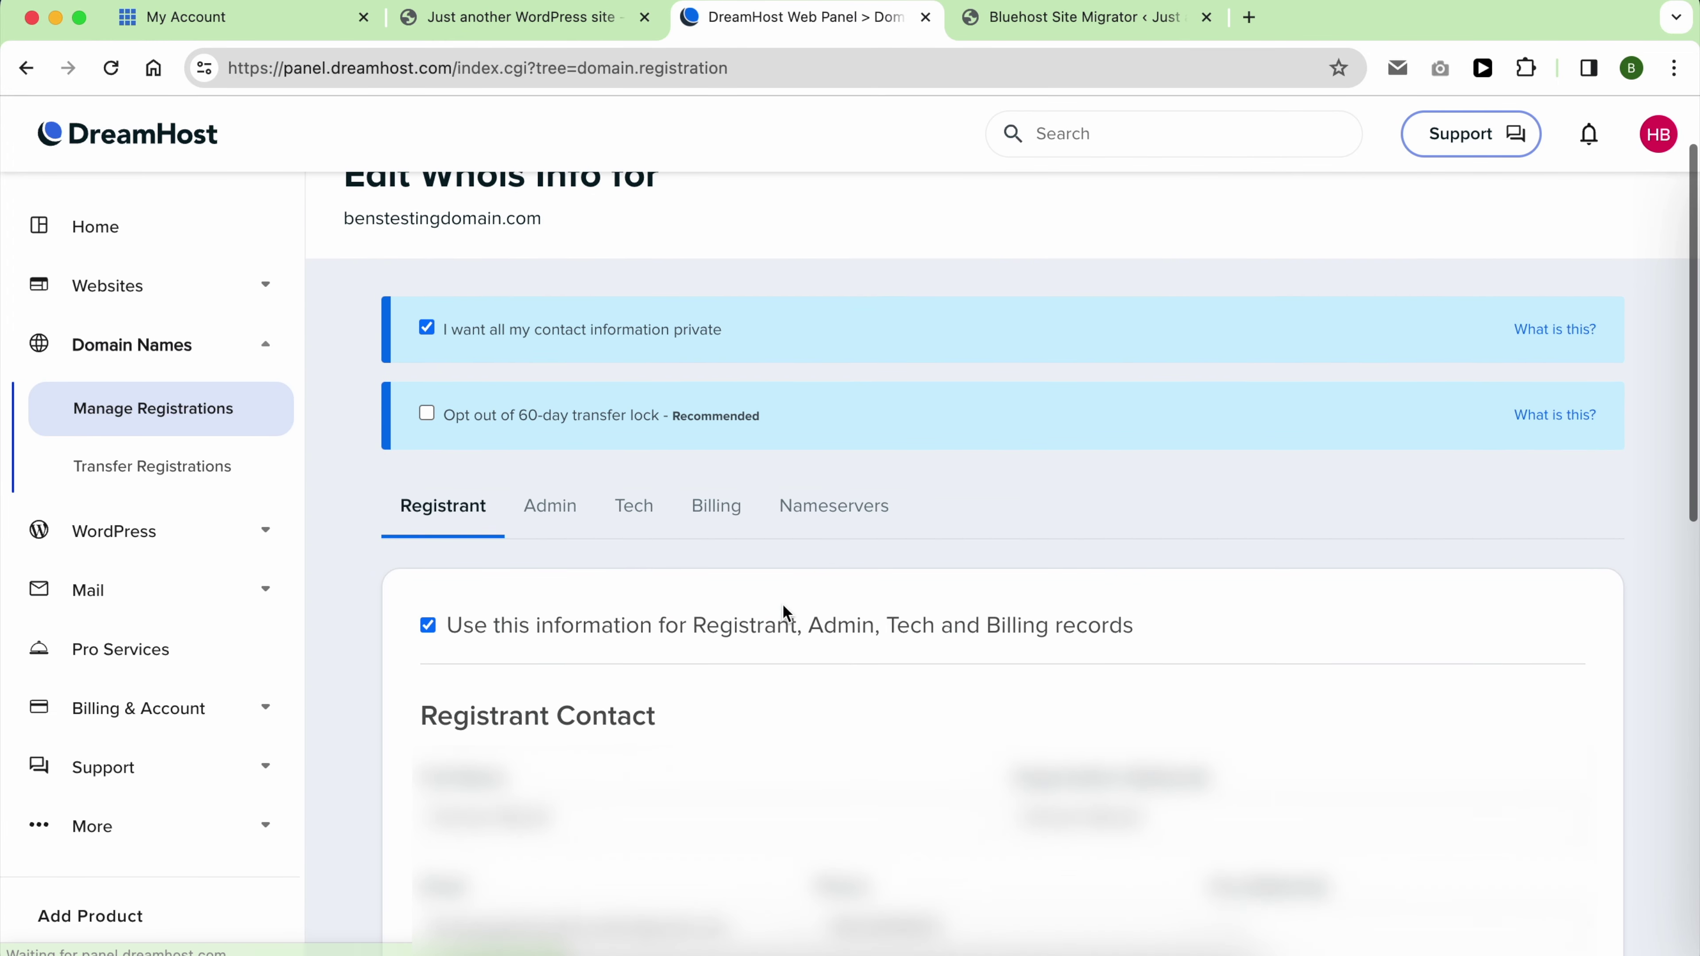
pyautogui.click(827, 521)
pyautogui.tripleClick(496, 114)
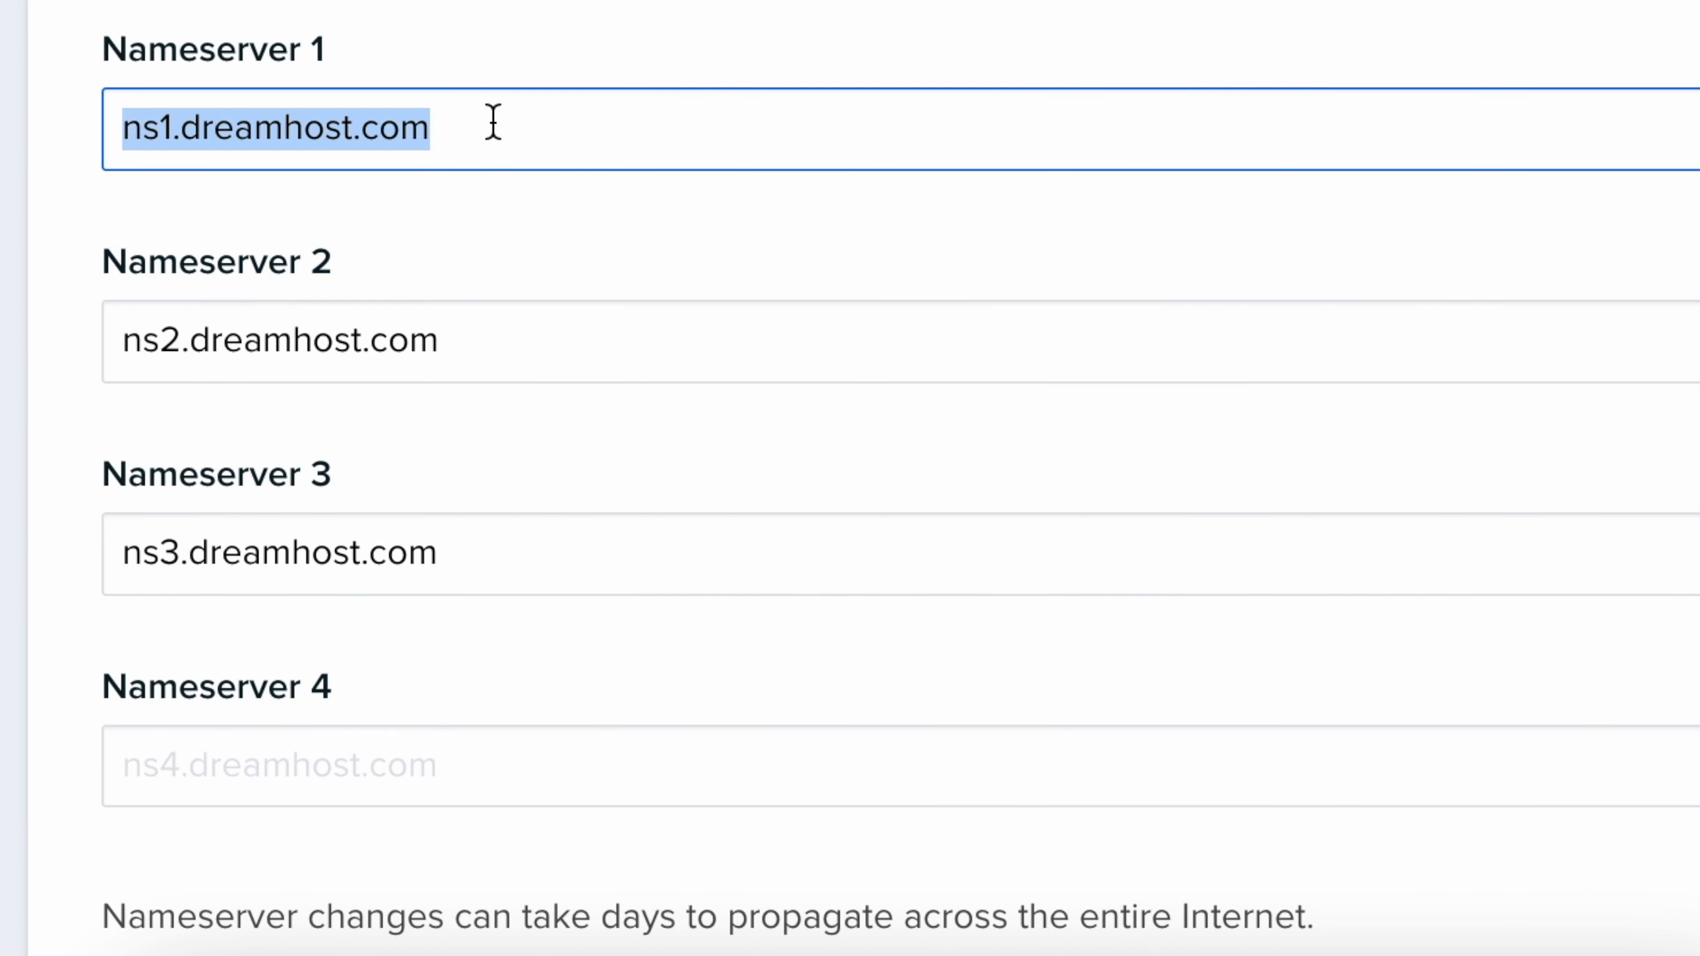
pyautogui.press('super+v')
pyautogui.click(398, 334)
pyautogui.tripleClick(213, 341)
pyautogui.press('super+v')
pyautogui.click(174, 340)
pyautogui.press('BackSpace')
pyautogui.write('2')
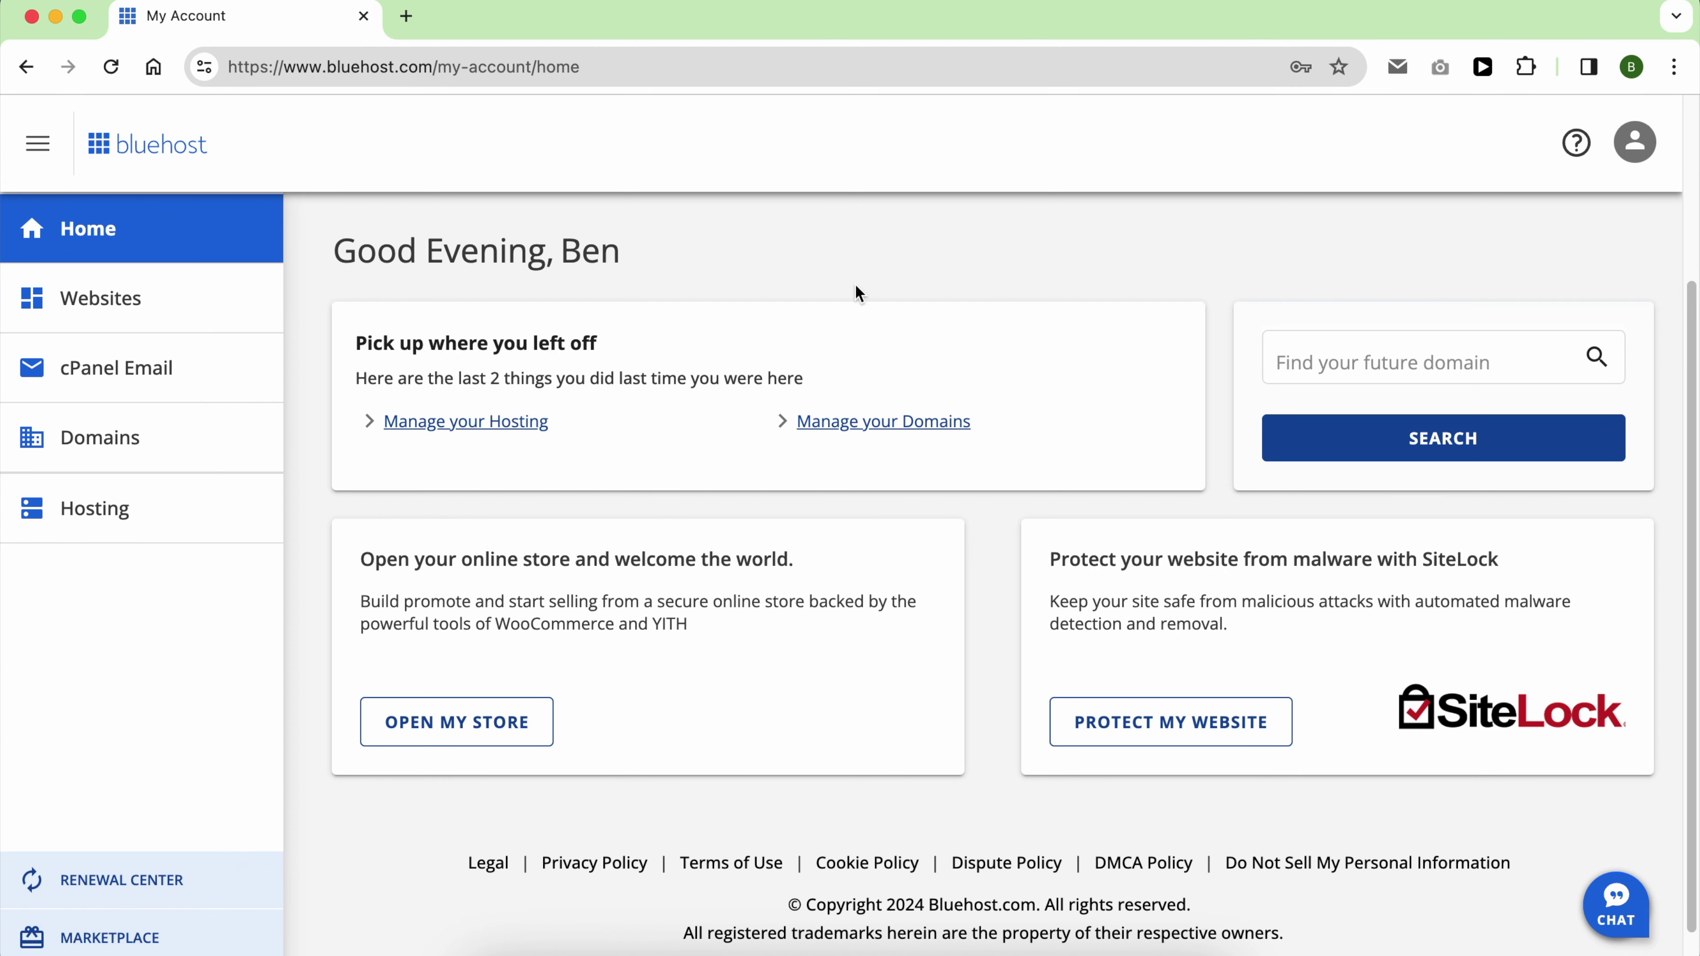
# Restore the testing blog site from its February 7th backup
pyautogui.click(217, 507)
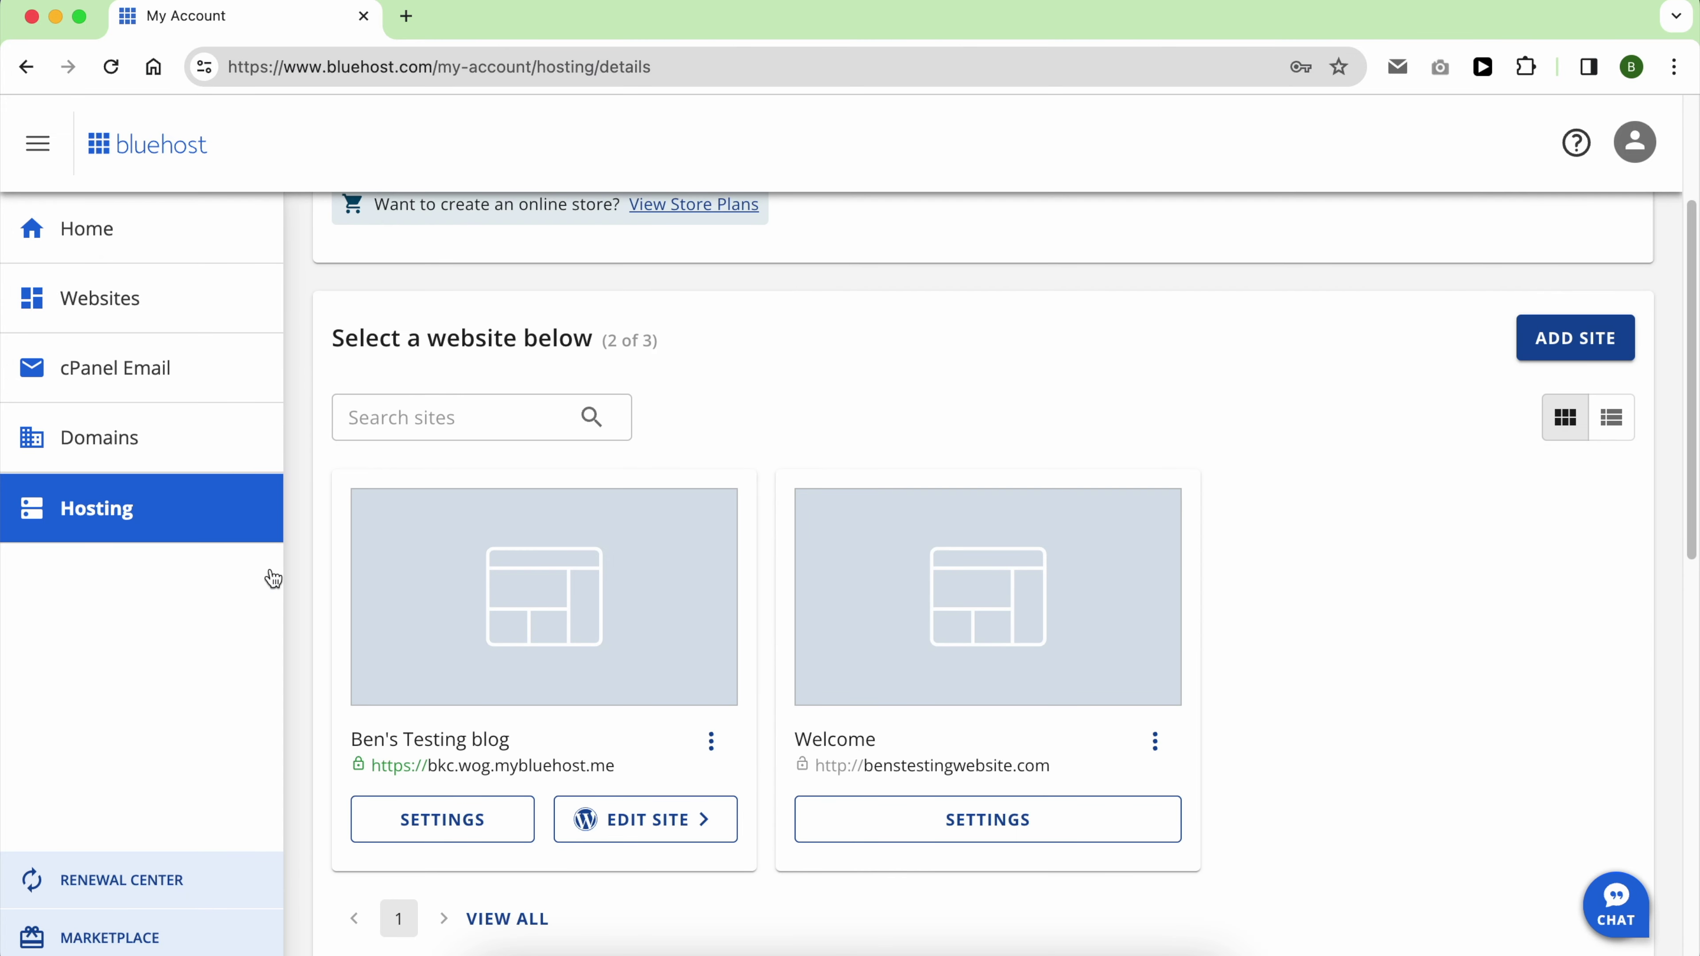
pyautogui.click(453, 826)
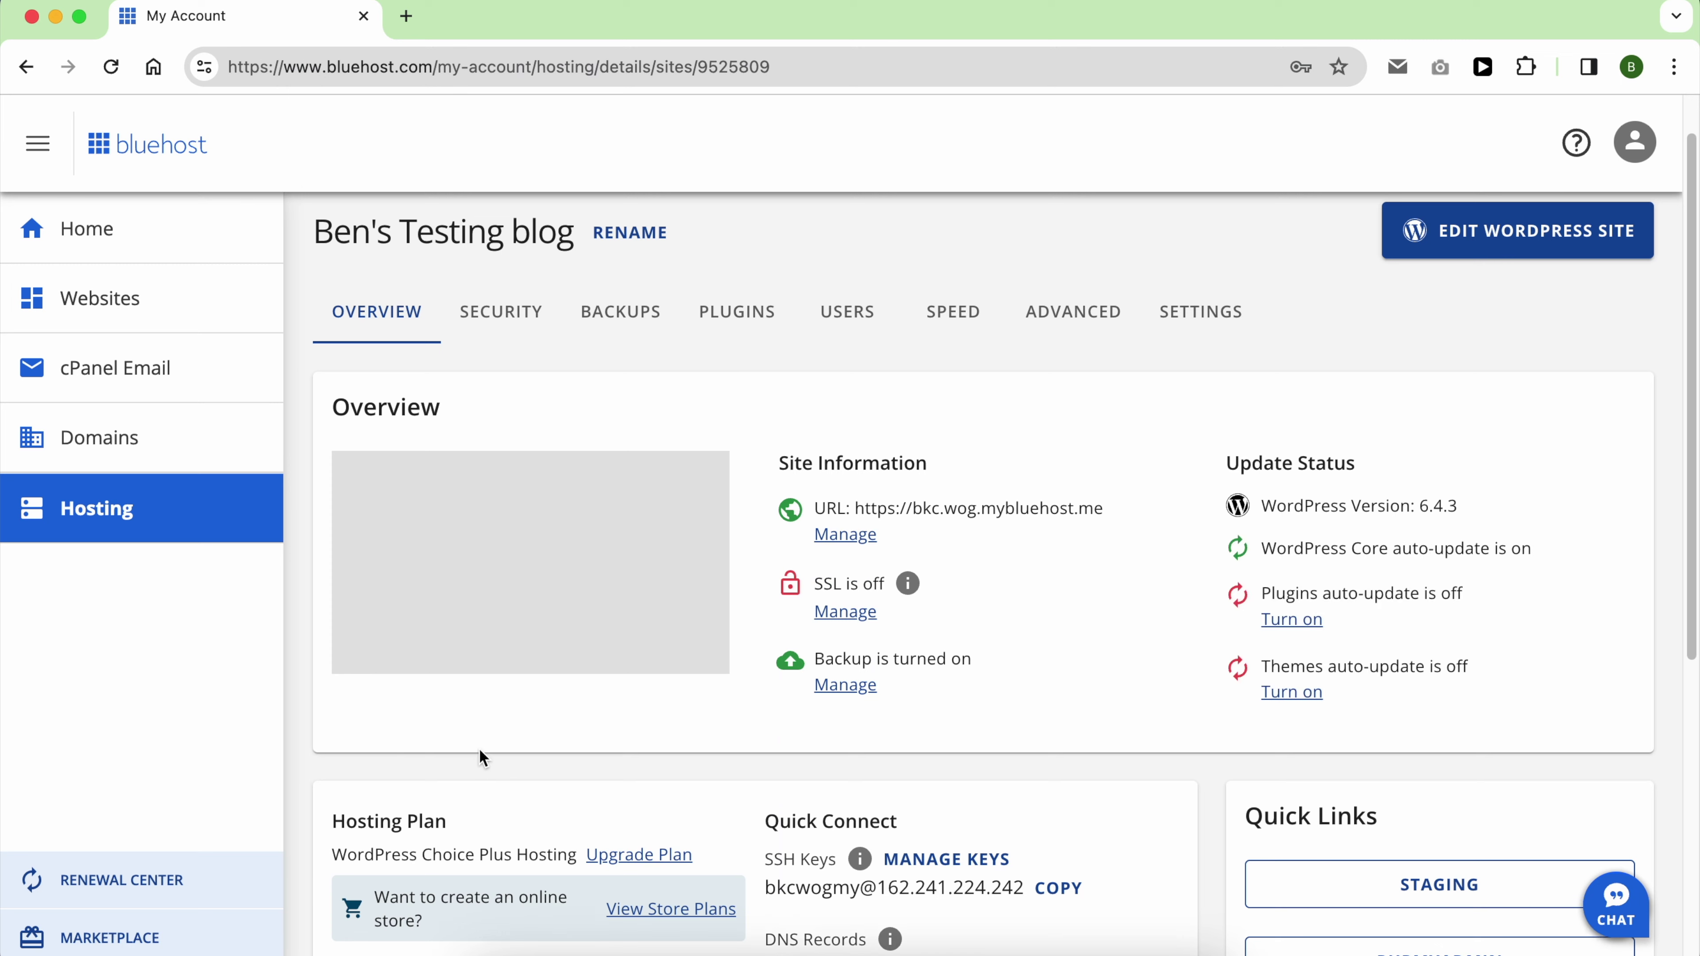
pyautogui.click(608, 320)
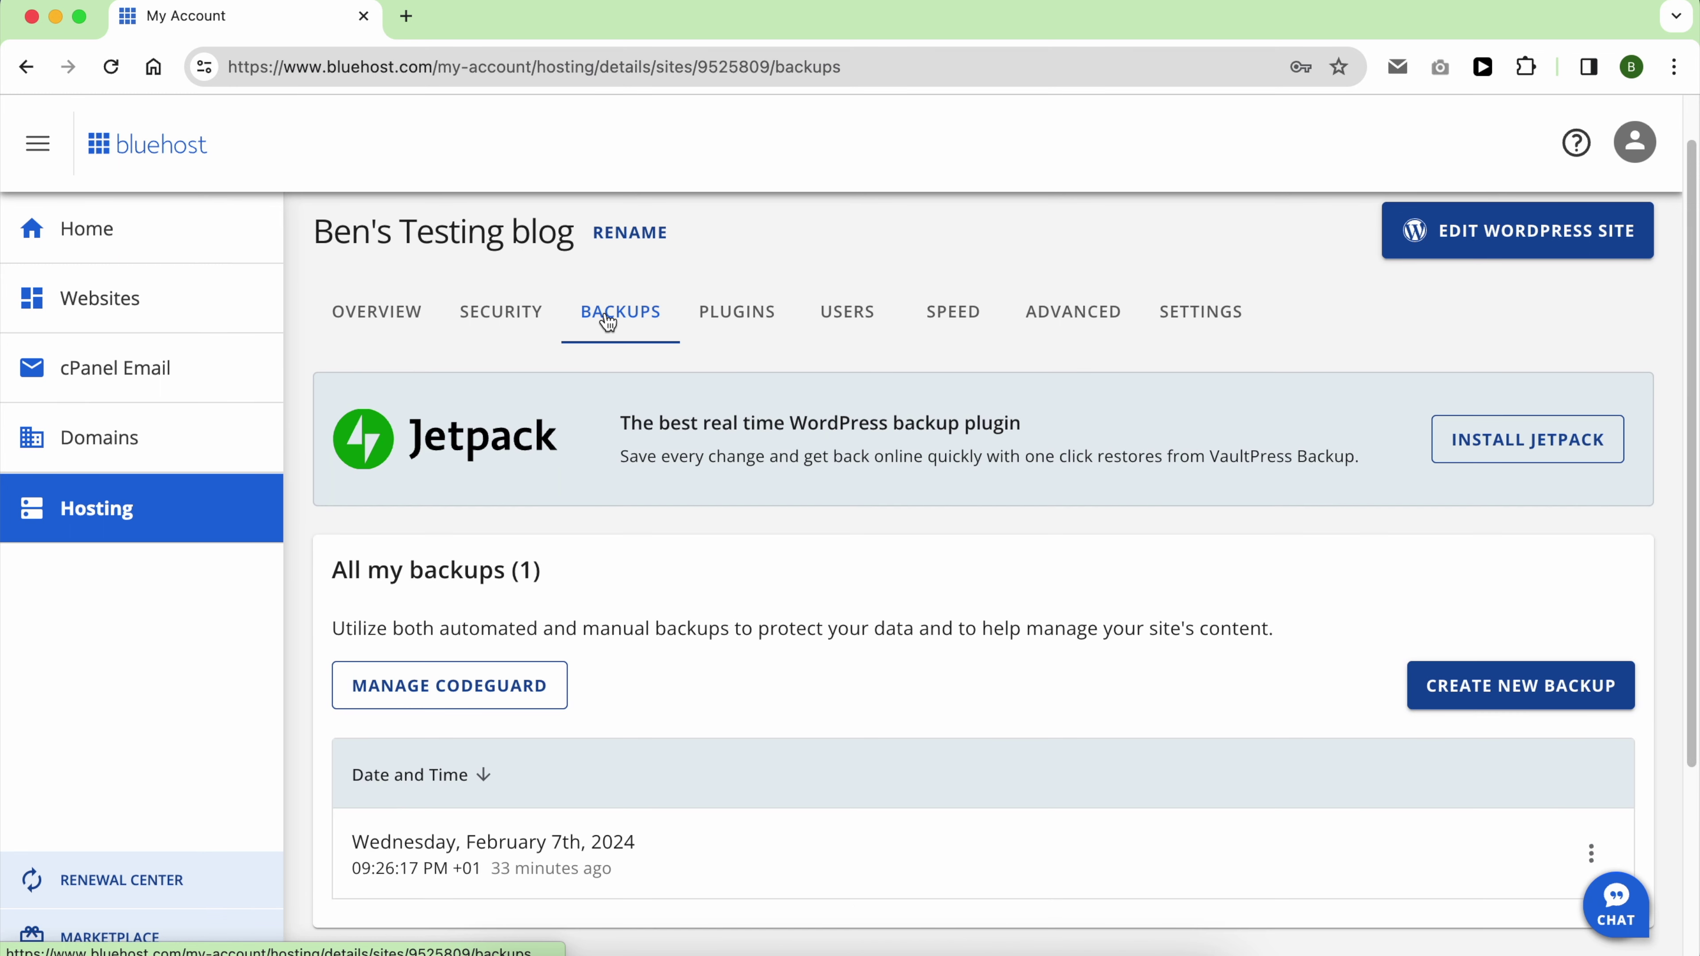
pyautogui.scroll(-4, 656, 618)
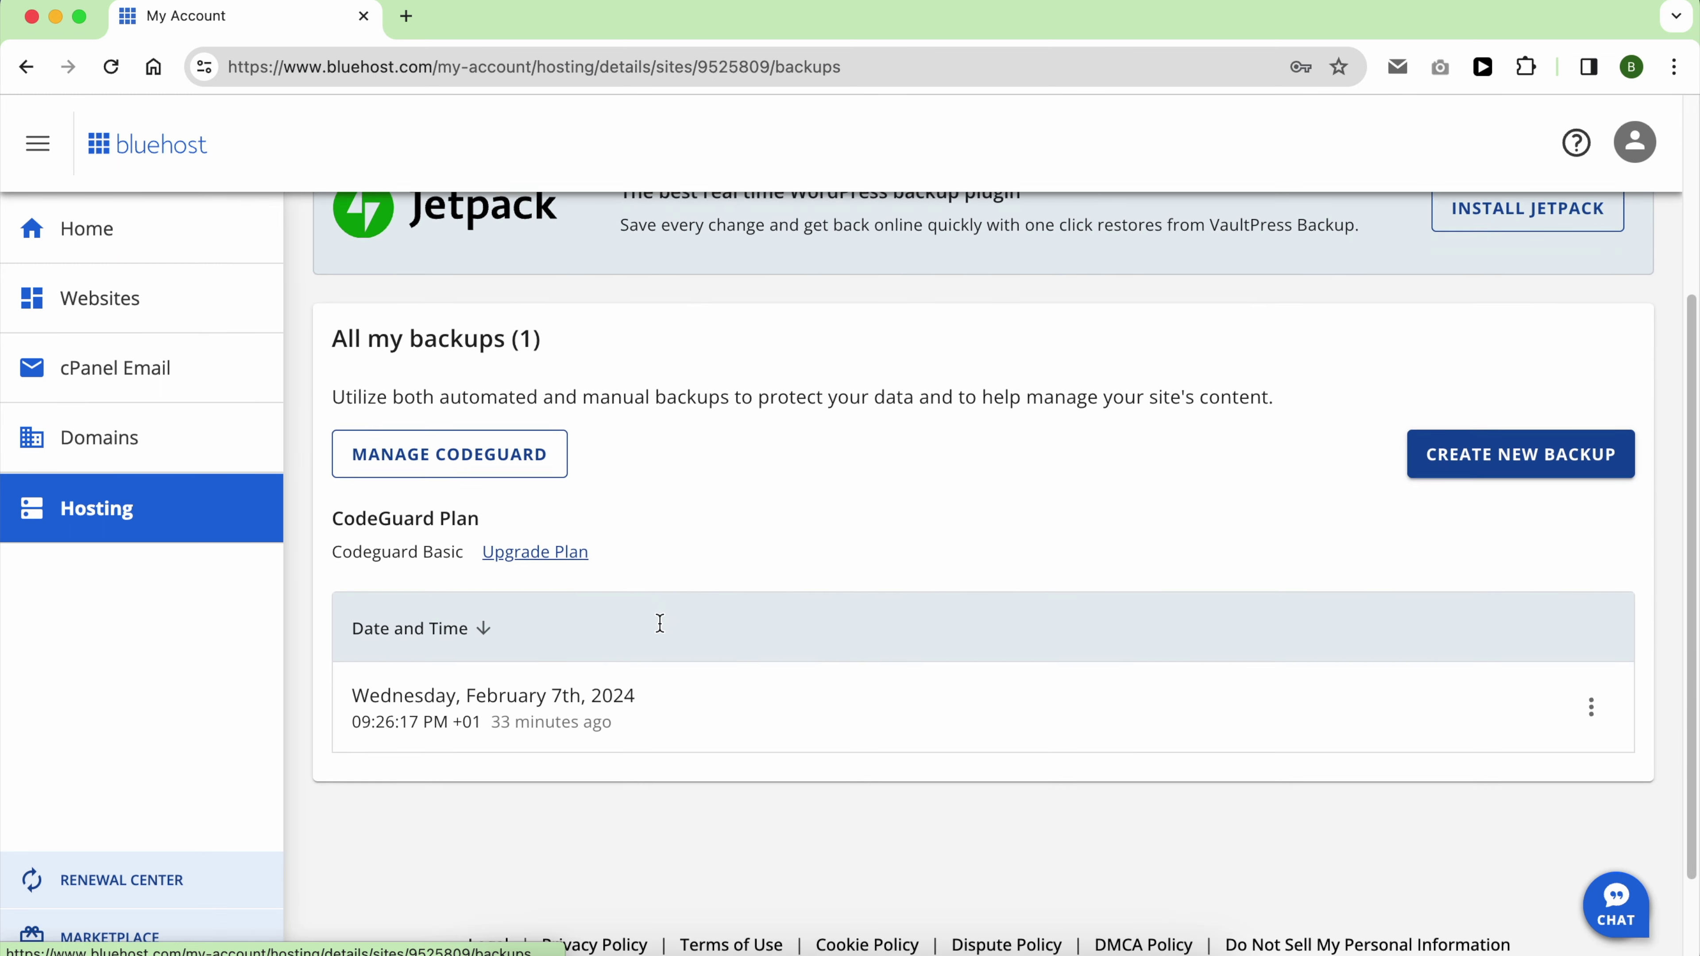
pyautogui.moveTo(644, 696); pyautogui.dragTo(492, 696)
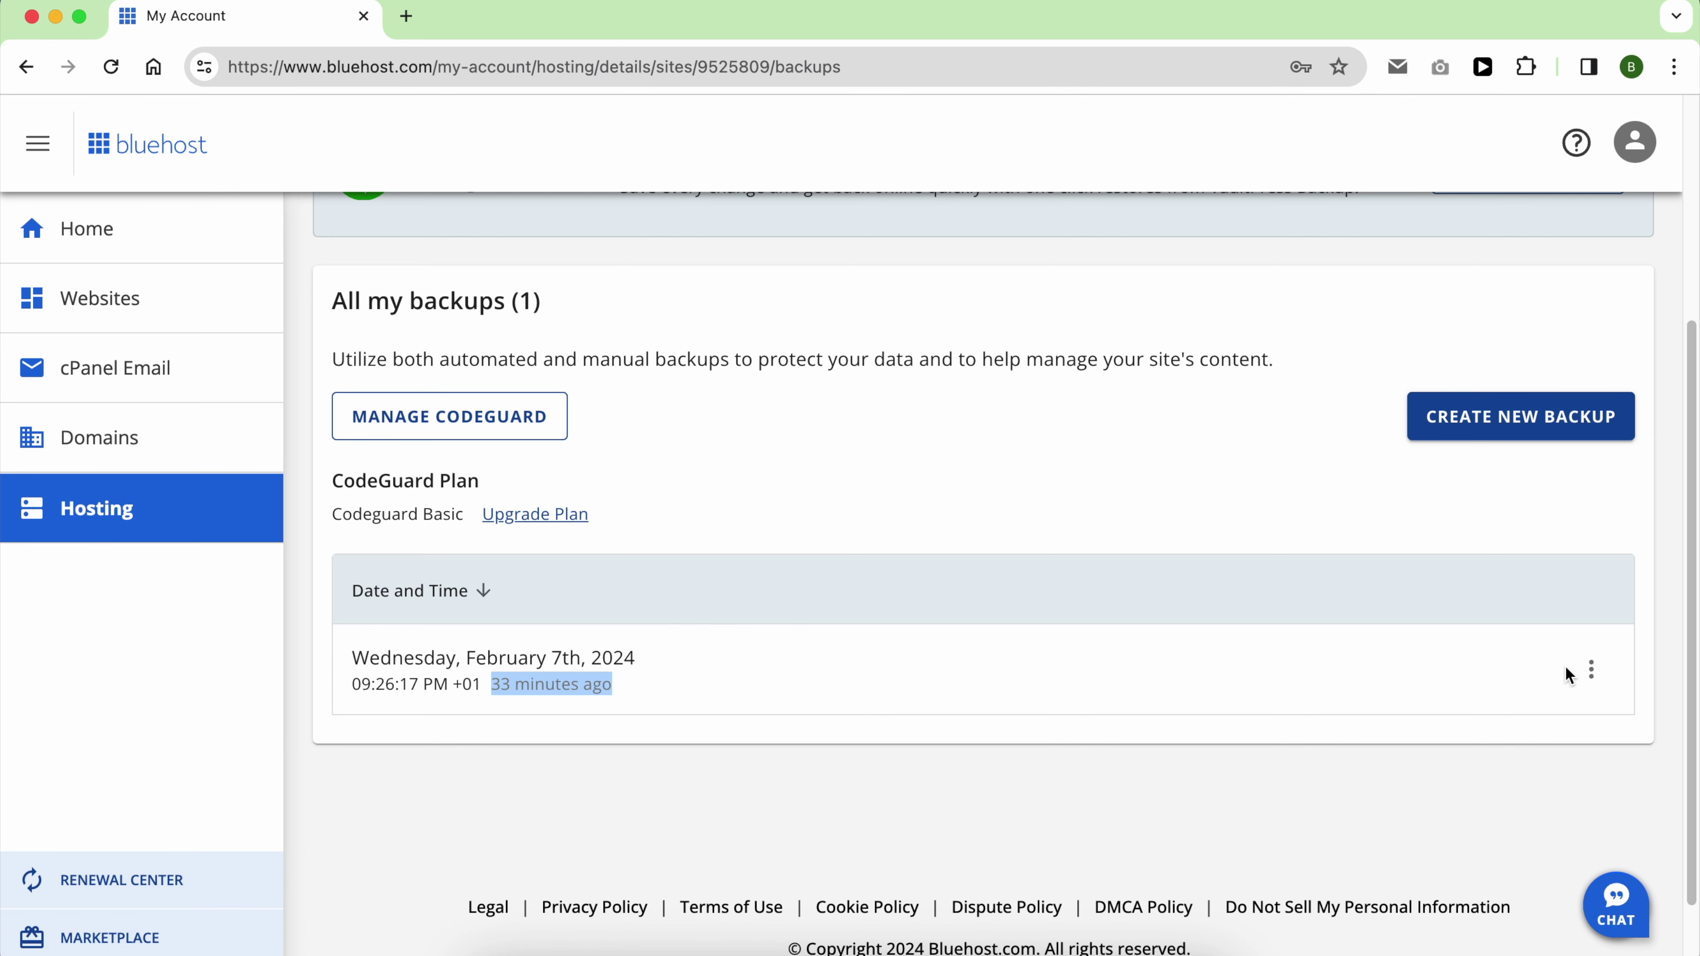
pyautogui.click(1591, 669)
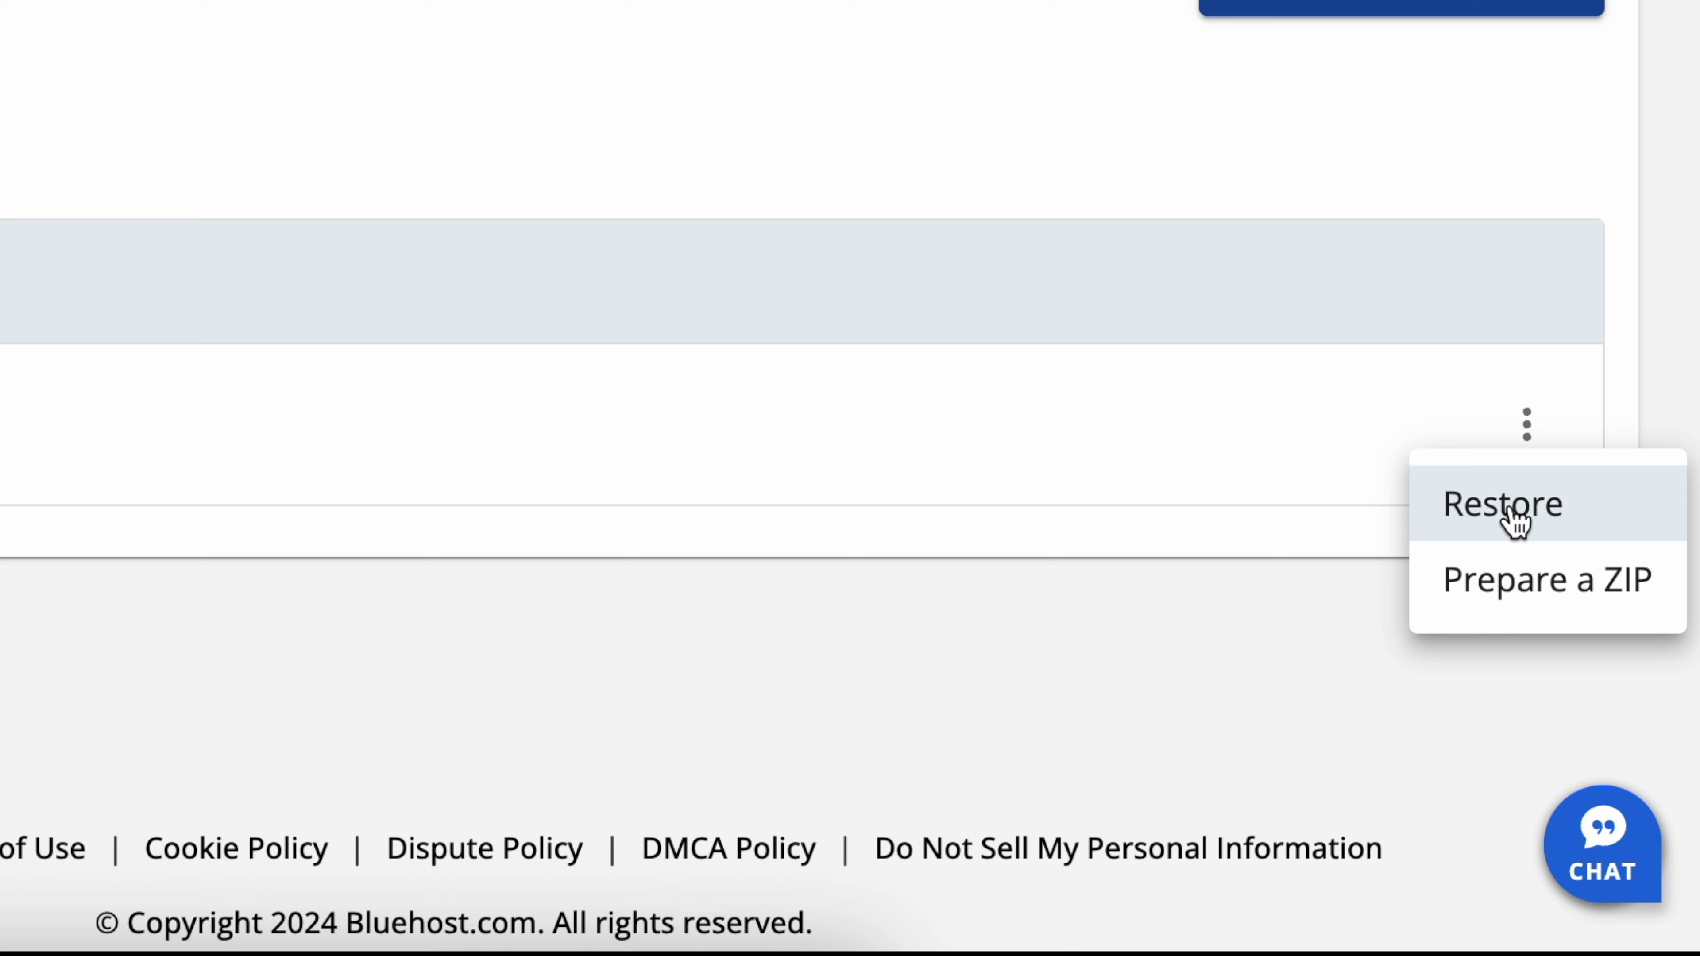
pyautogui.click(1510, 506)
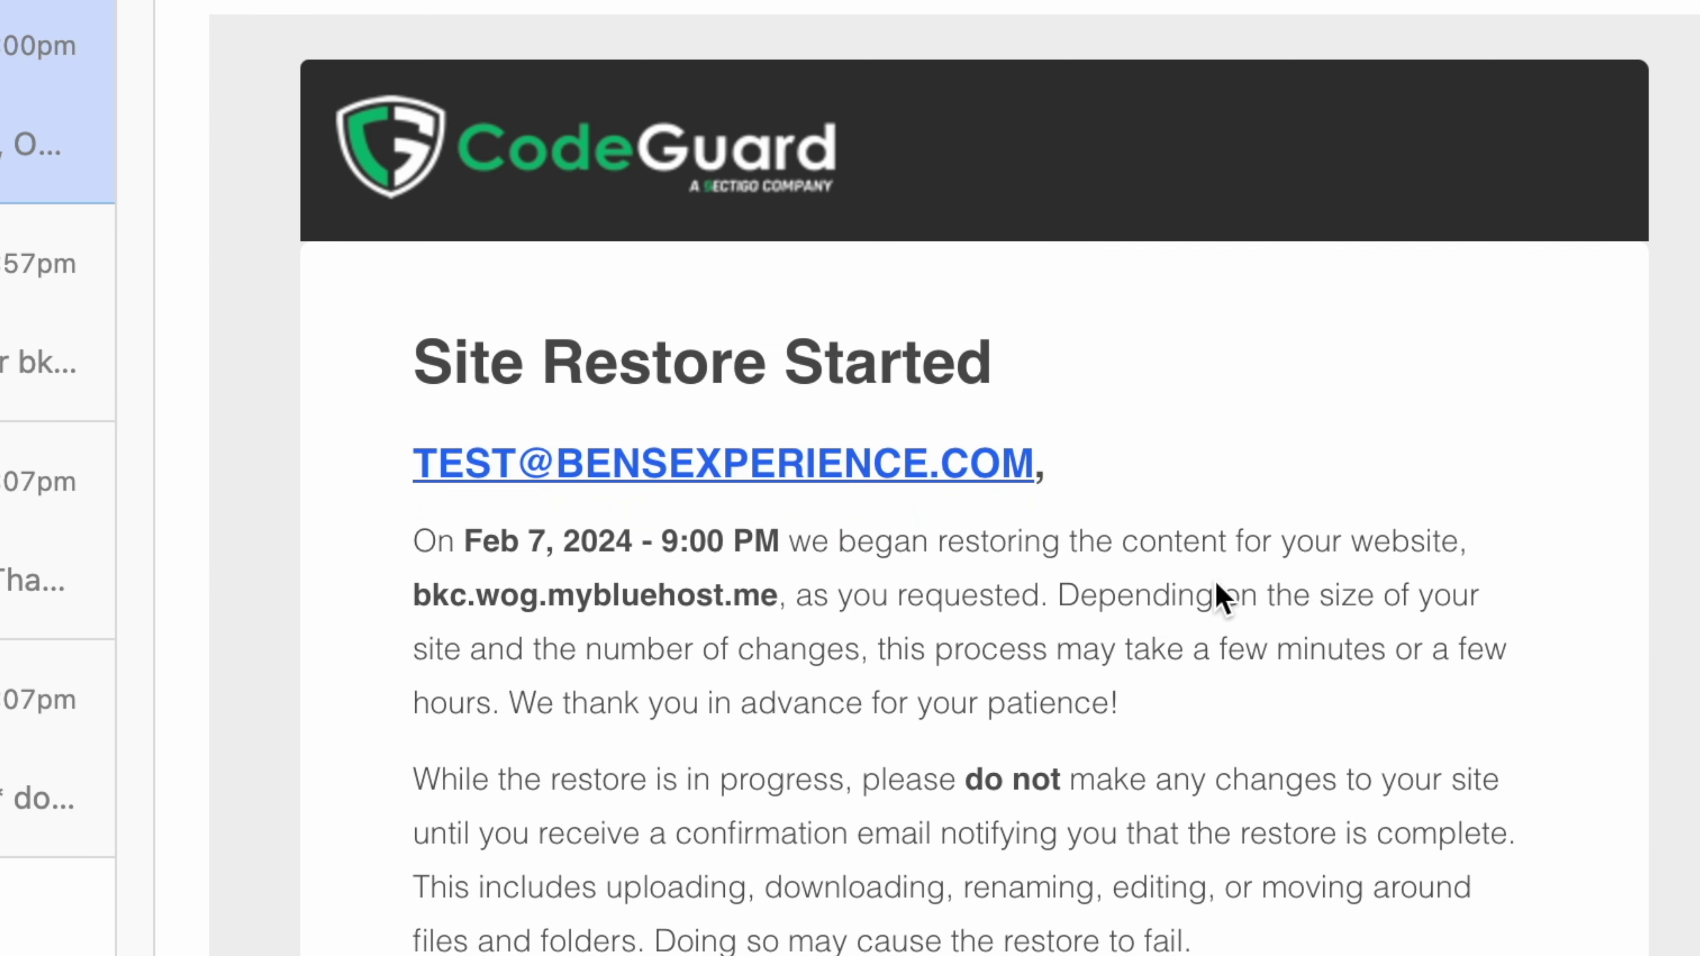
# Prepare a ZIP download of the February 7th backup
pyautogui.scroll(-3, 1224, 600)
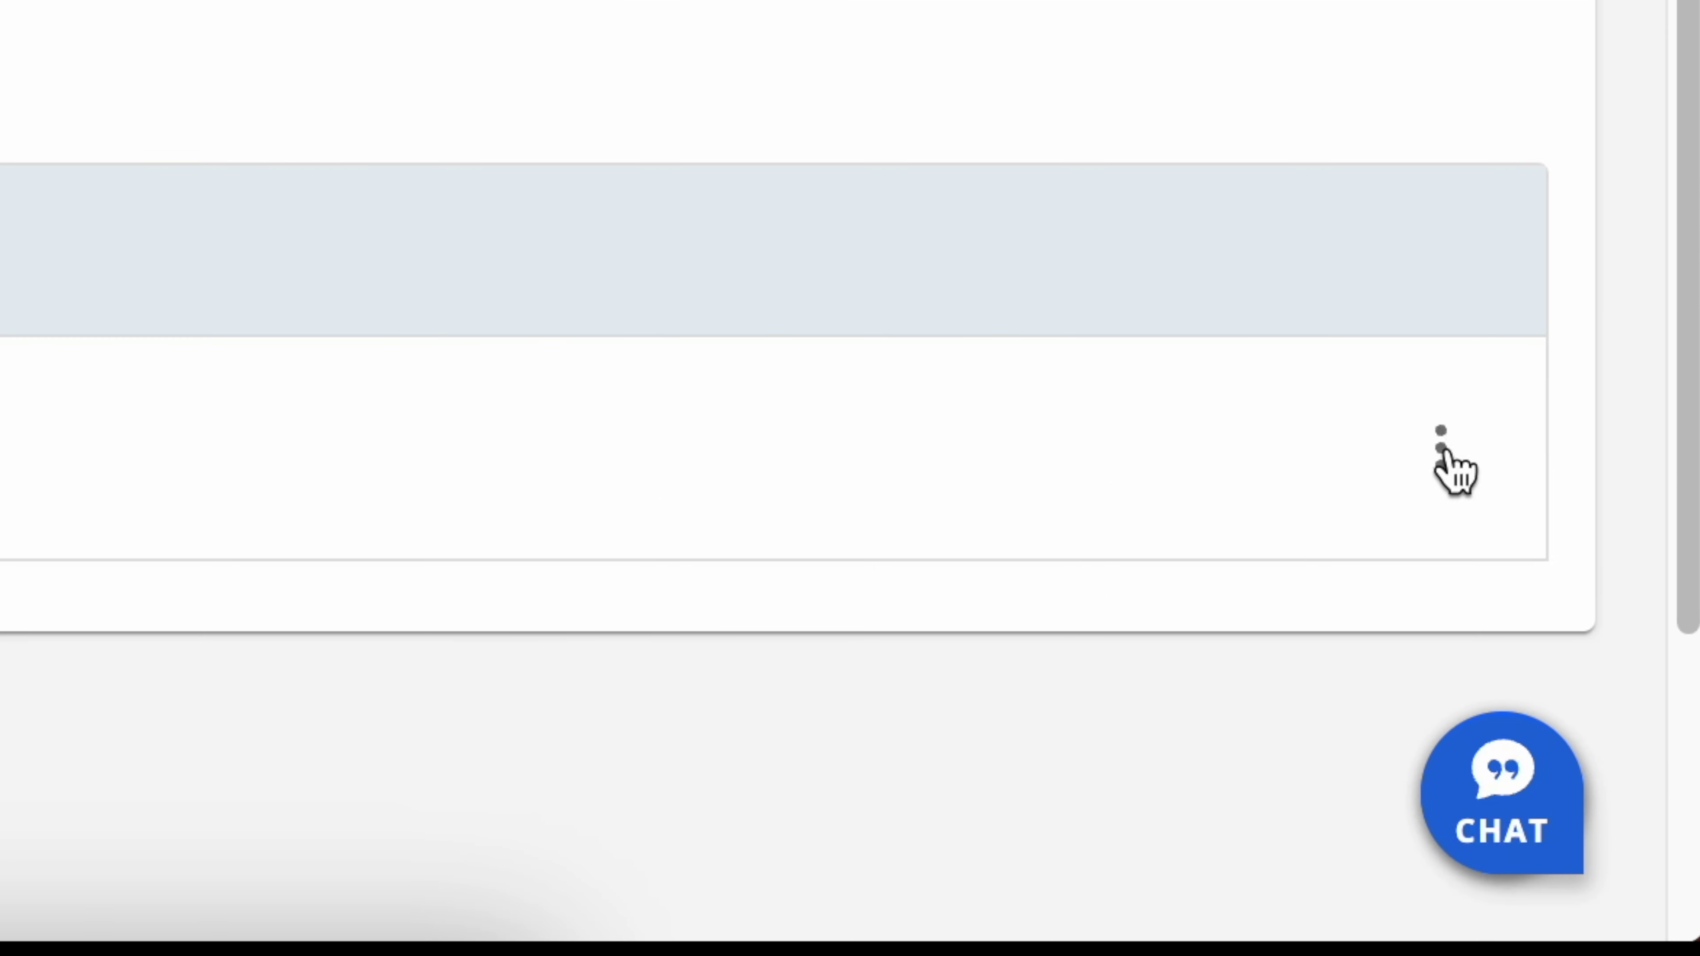
pyautogui.click(1593, 770)
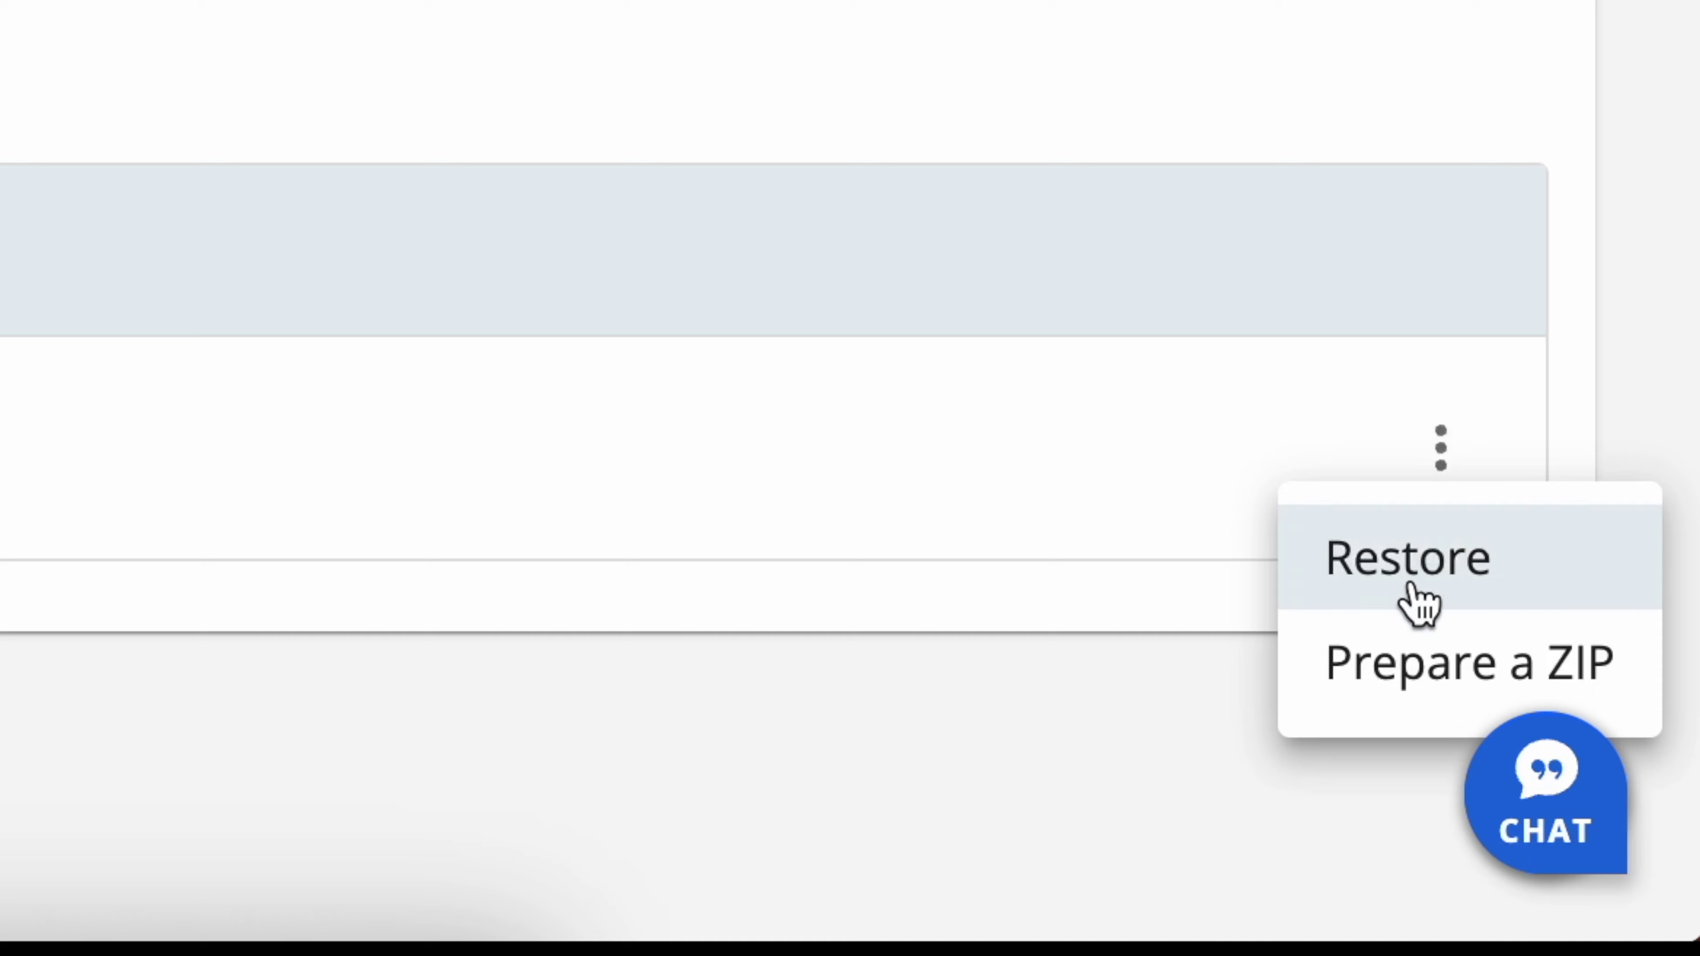
pyautogui.click(1384, 665)
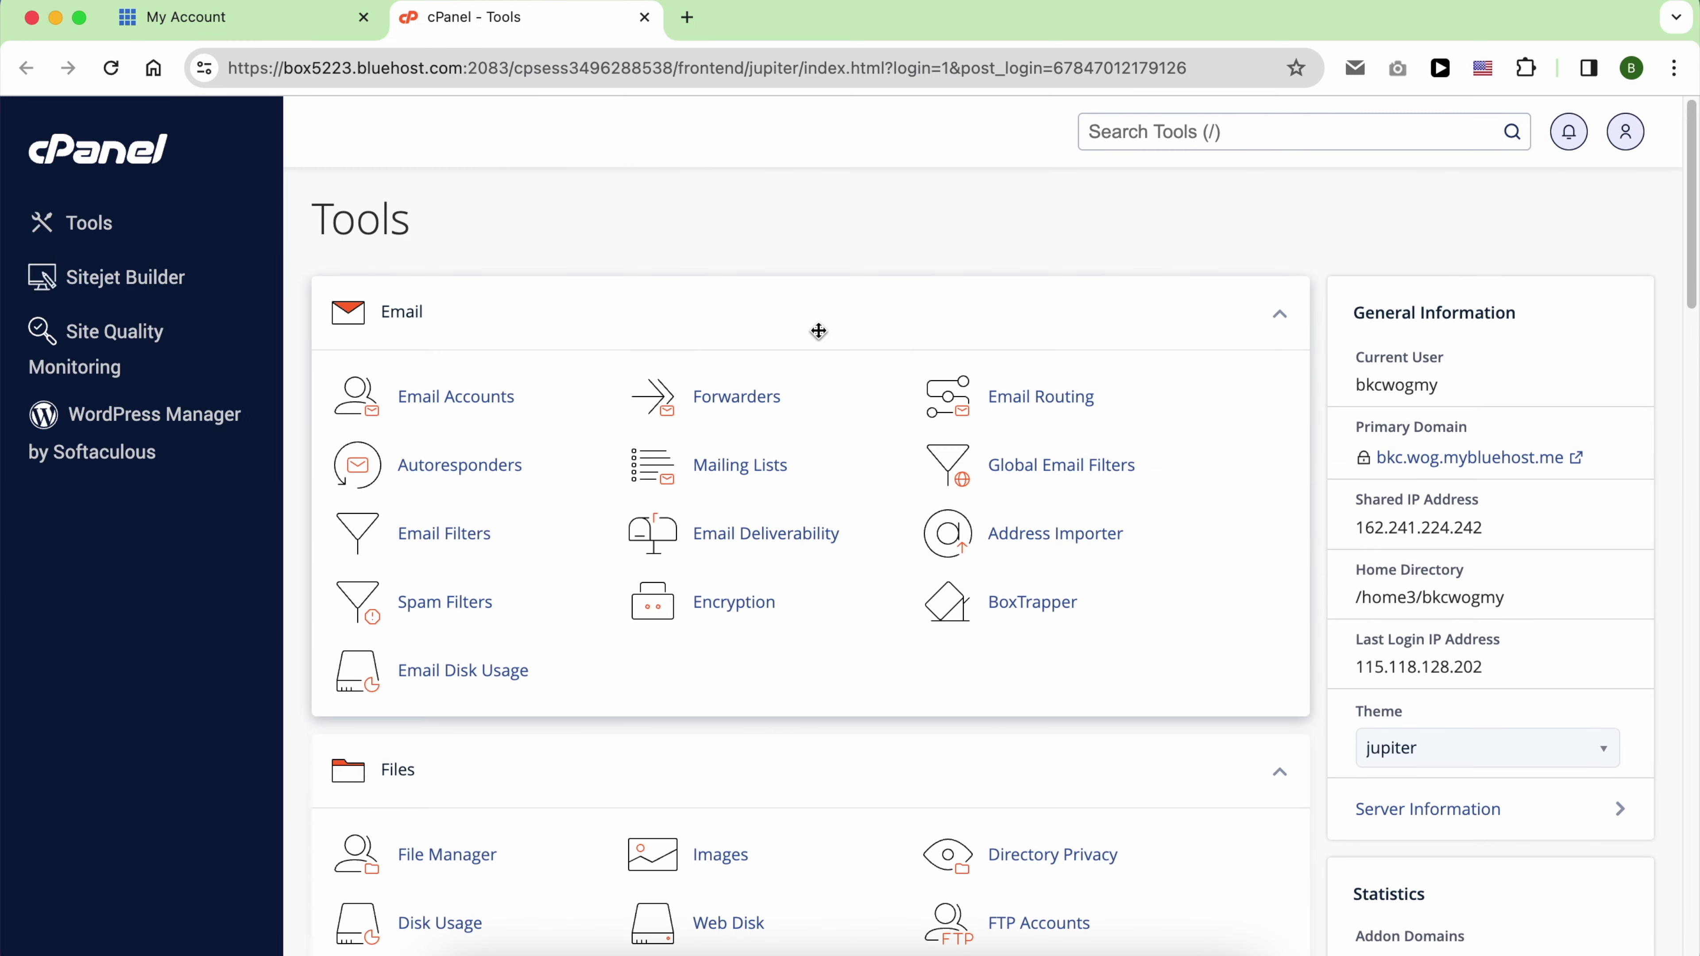
# Download a Home Directory partial backup from cPanel's Backup Wizard and check the download progress
pyautogui.scroll(-3, 815, 330)
pyautogui.scroll(-2, 820, 339)
pyautogui.click(468, 655)
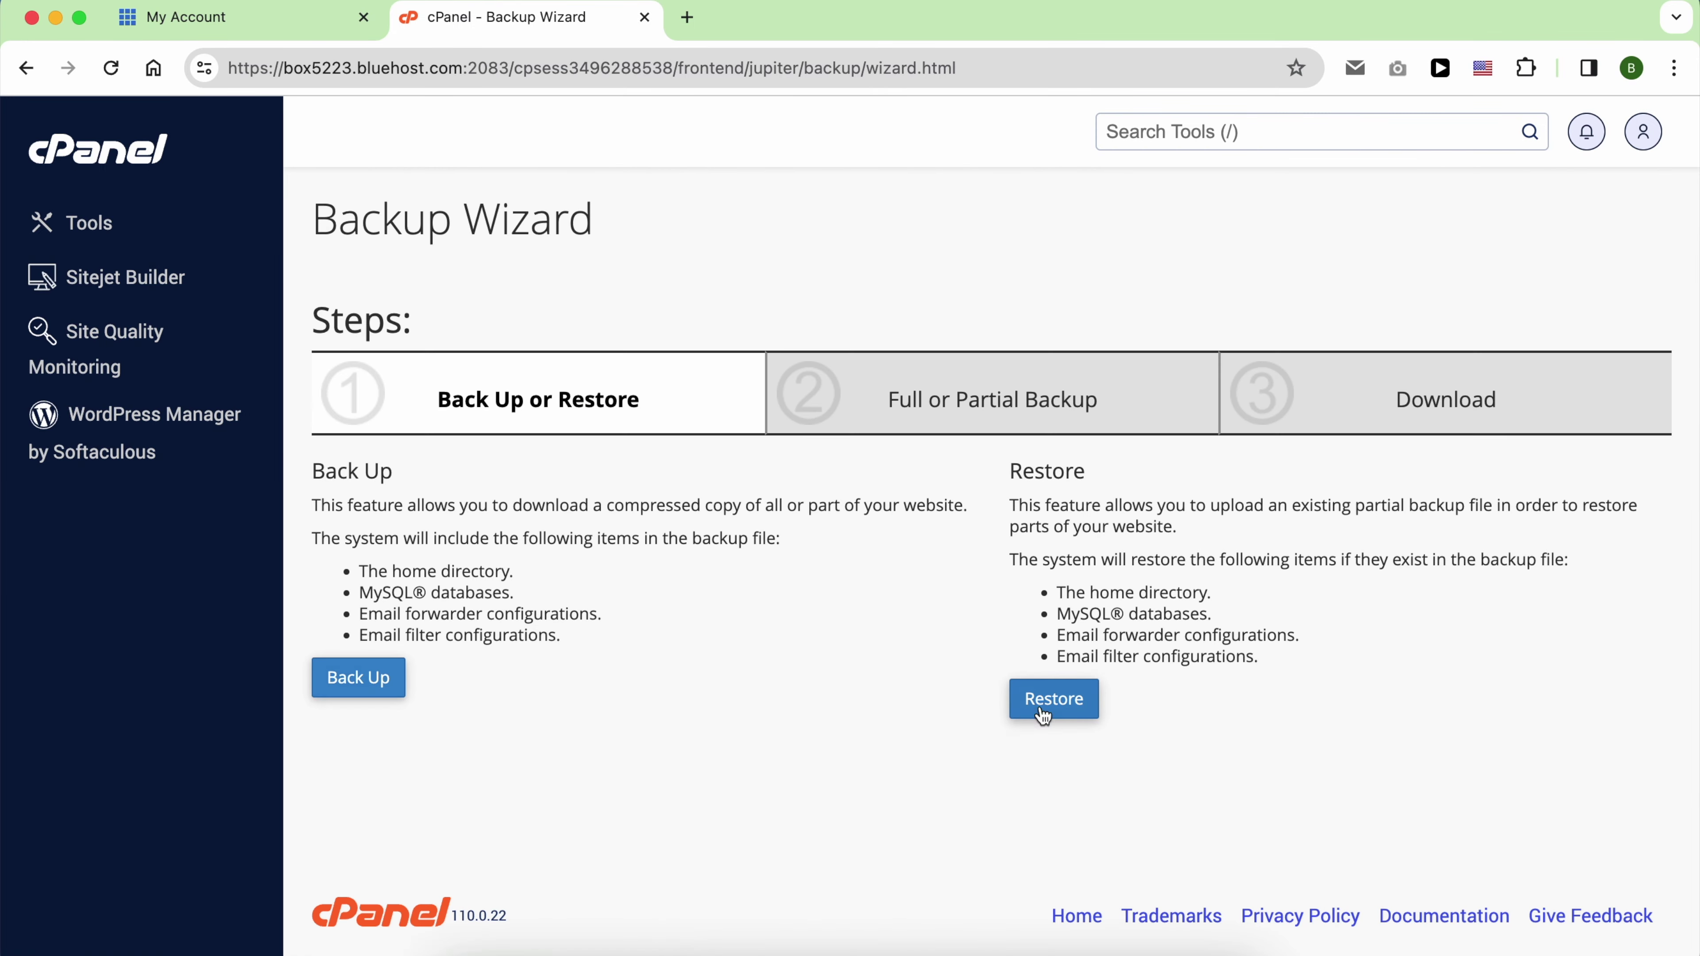
pyautogui.click(370, 678)
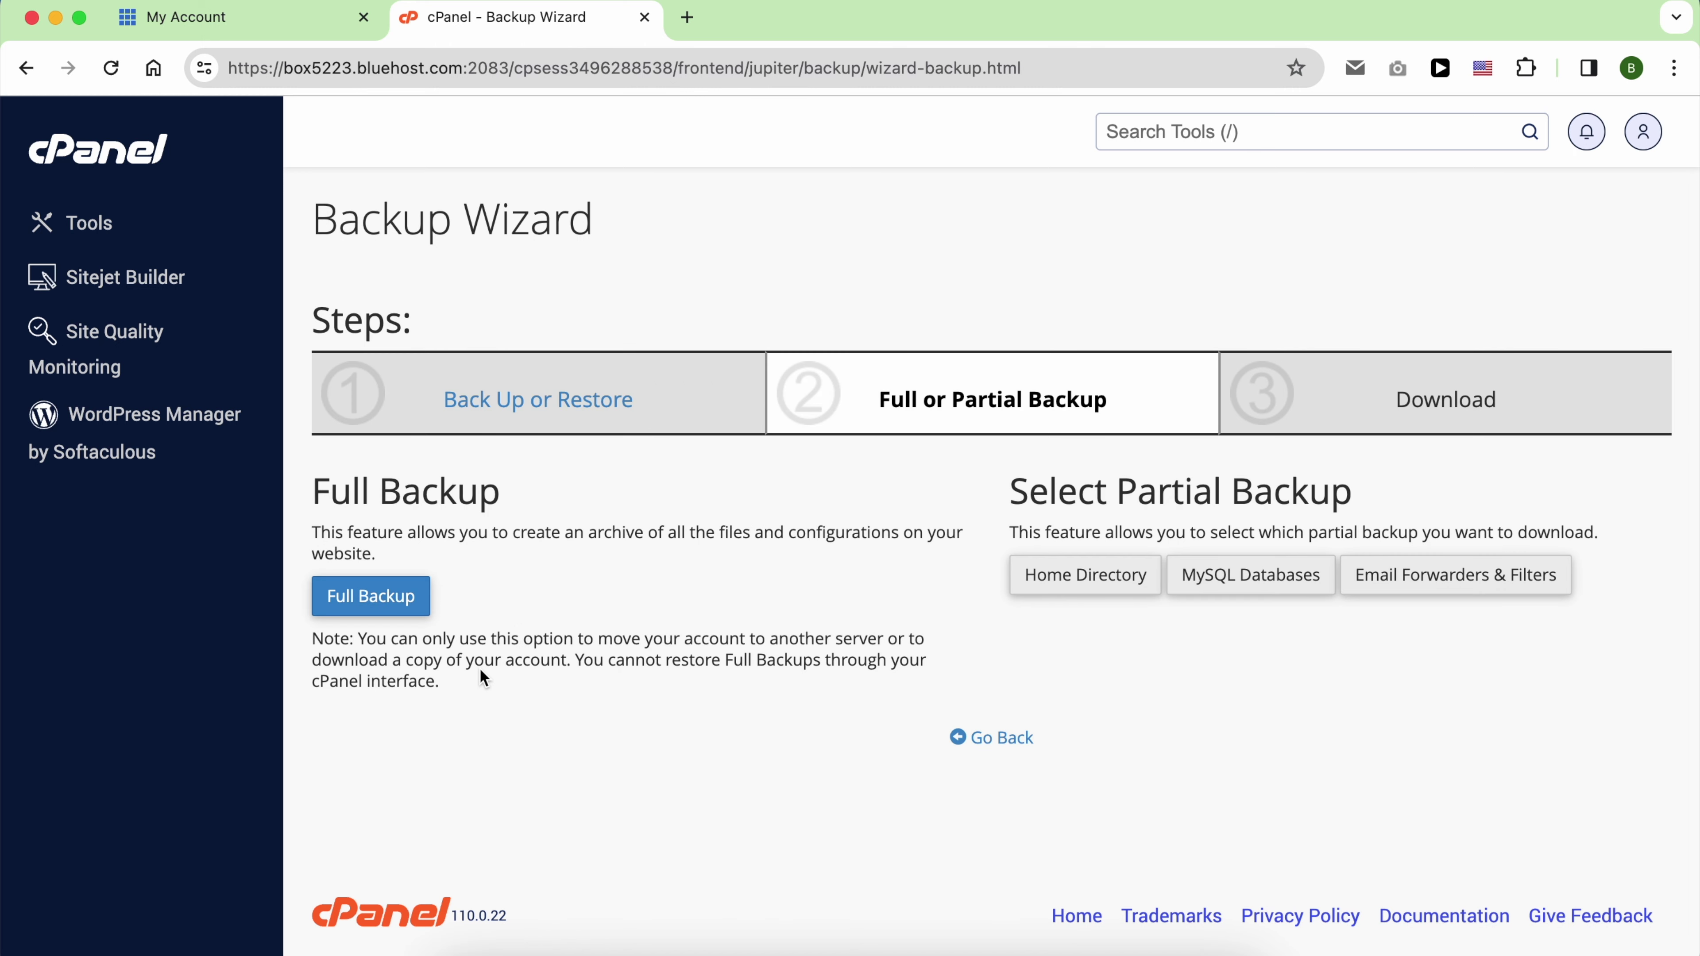
pyautogui.click(1090, 594)
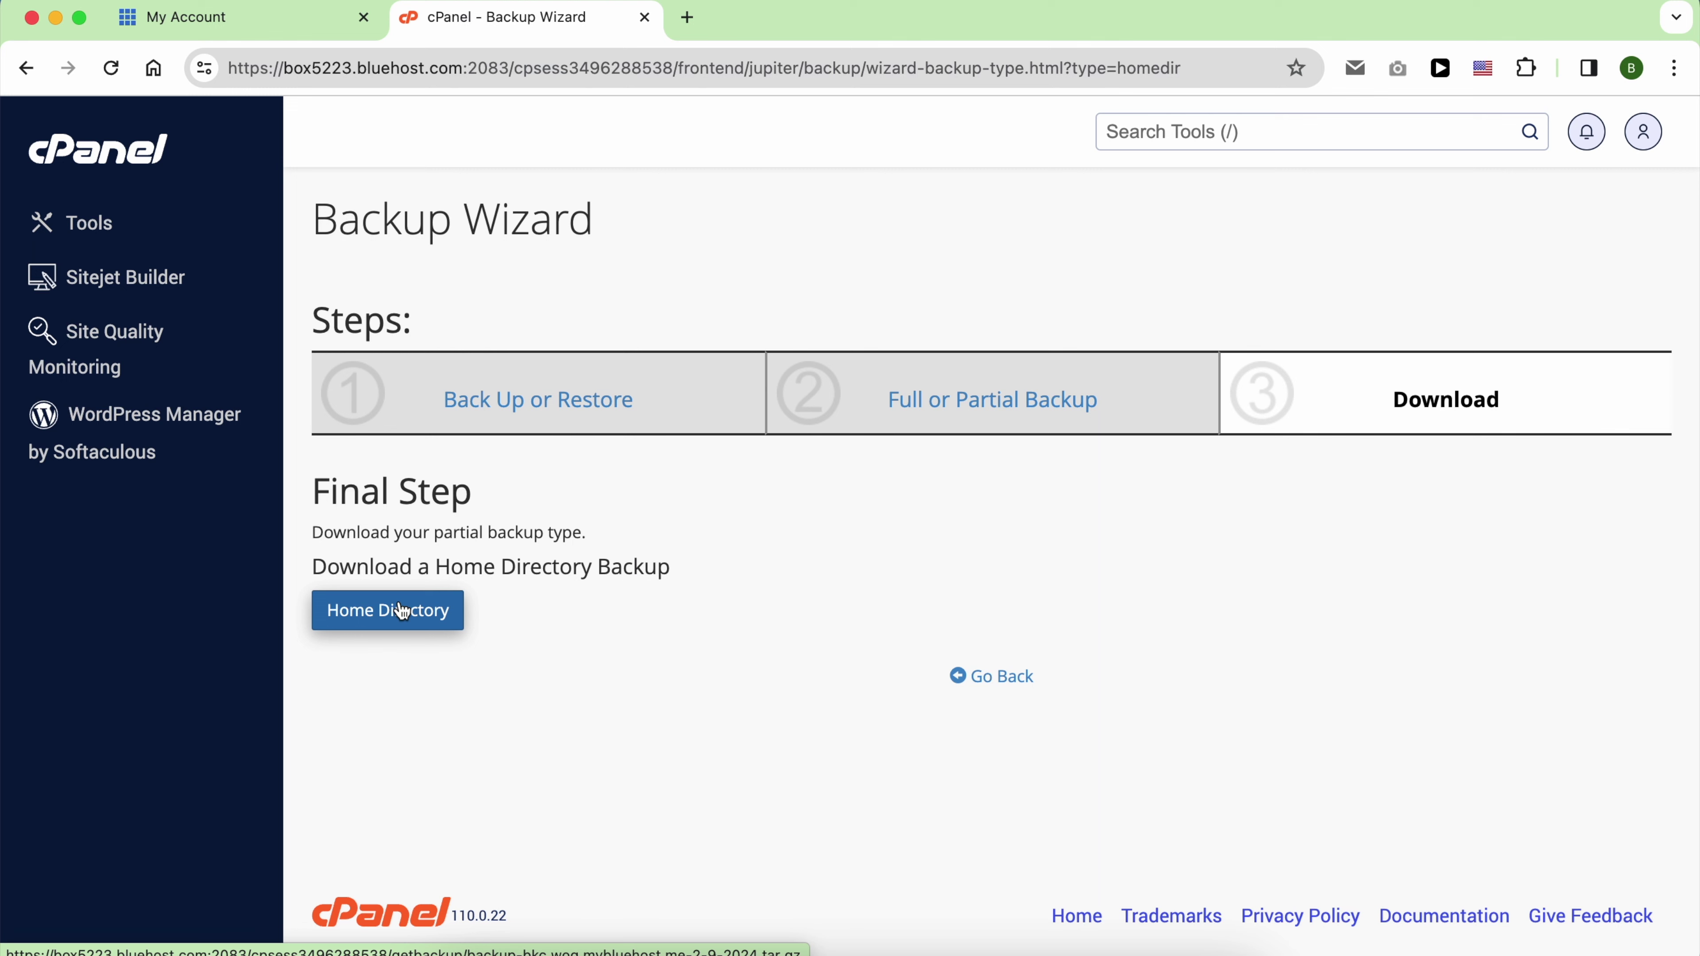
pyautogui.click(401, 611)
pyautogui.click(1546, 69)
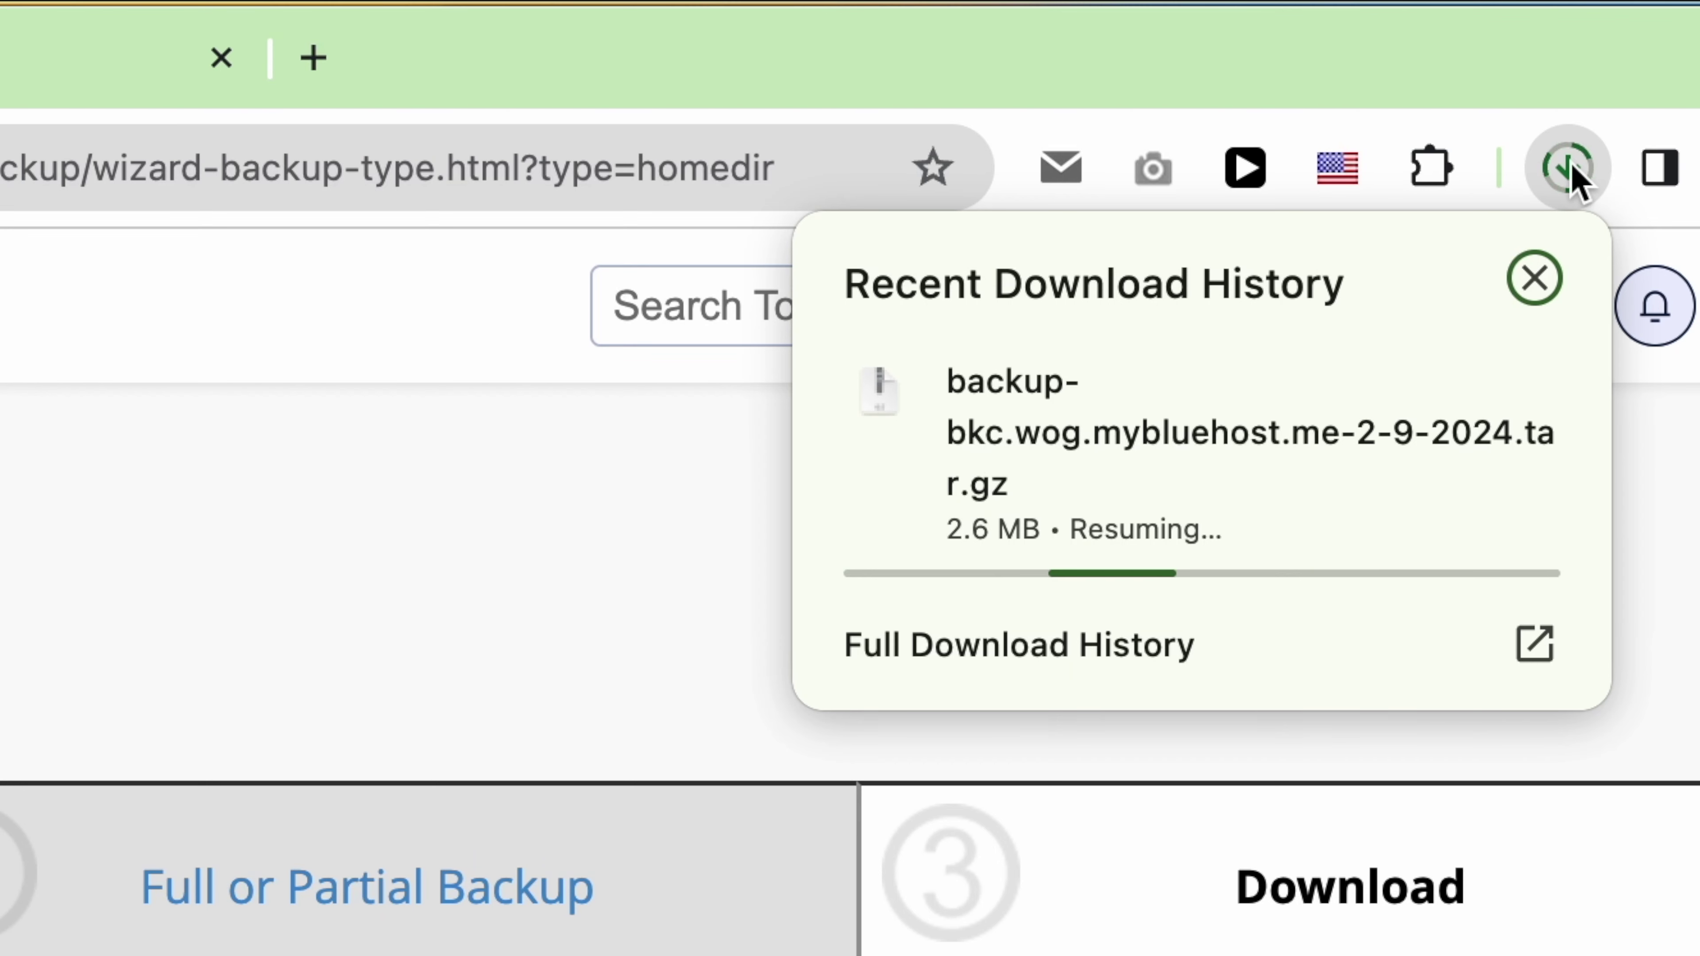
pyautogui.click(1570, 165)
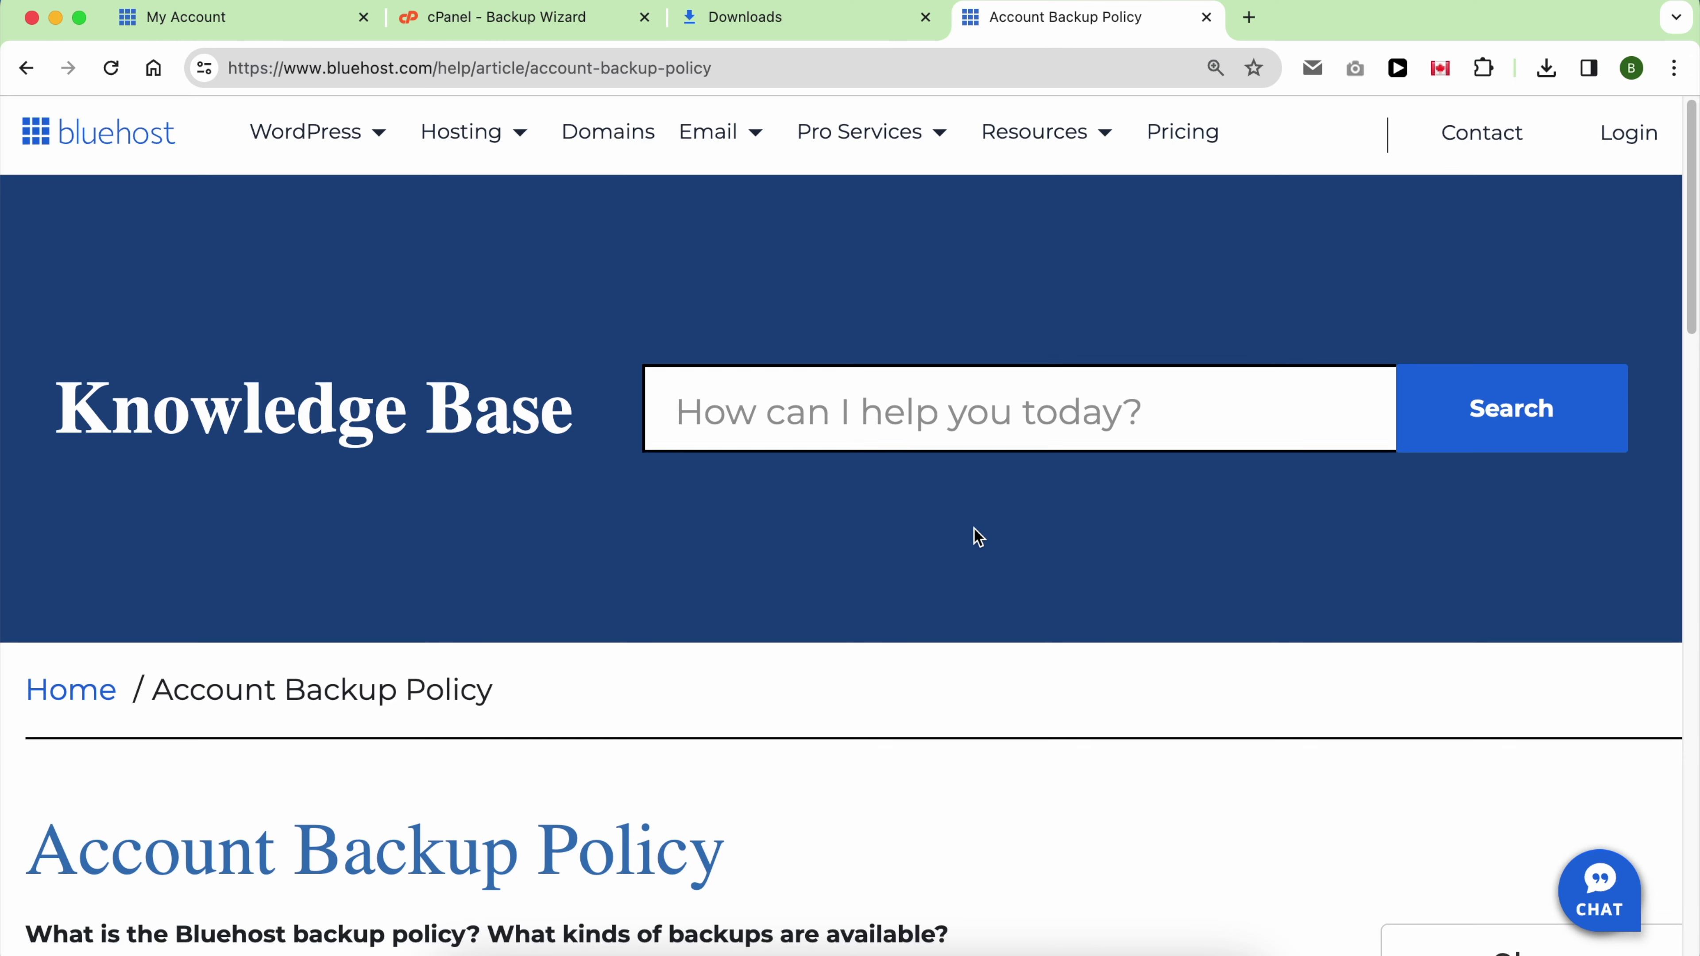
# Highlight the policy notes on unguaranteed backups, periodic backups, and the 30 GB automatic backup limit
pyautogui.scroll(-5, 977, 534)
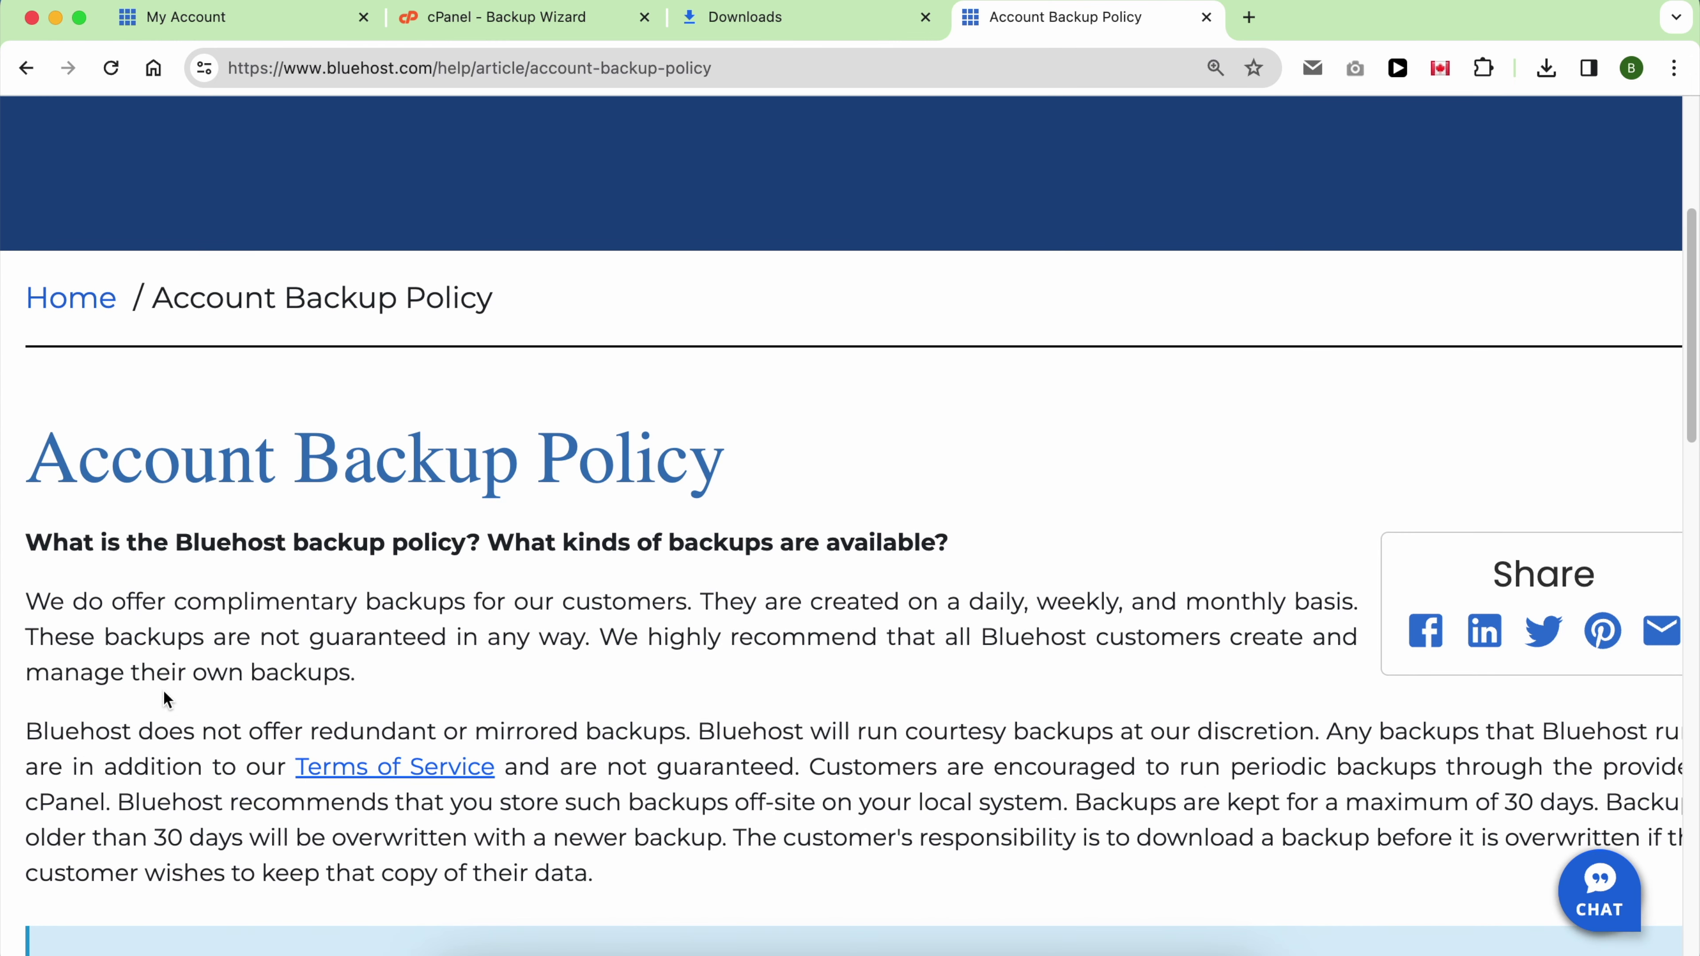
pyautogui.moveTo(96, 634); pyautogui.dragTo(584, 632)
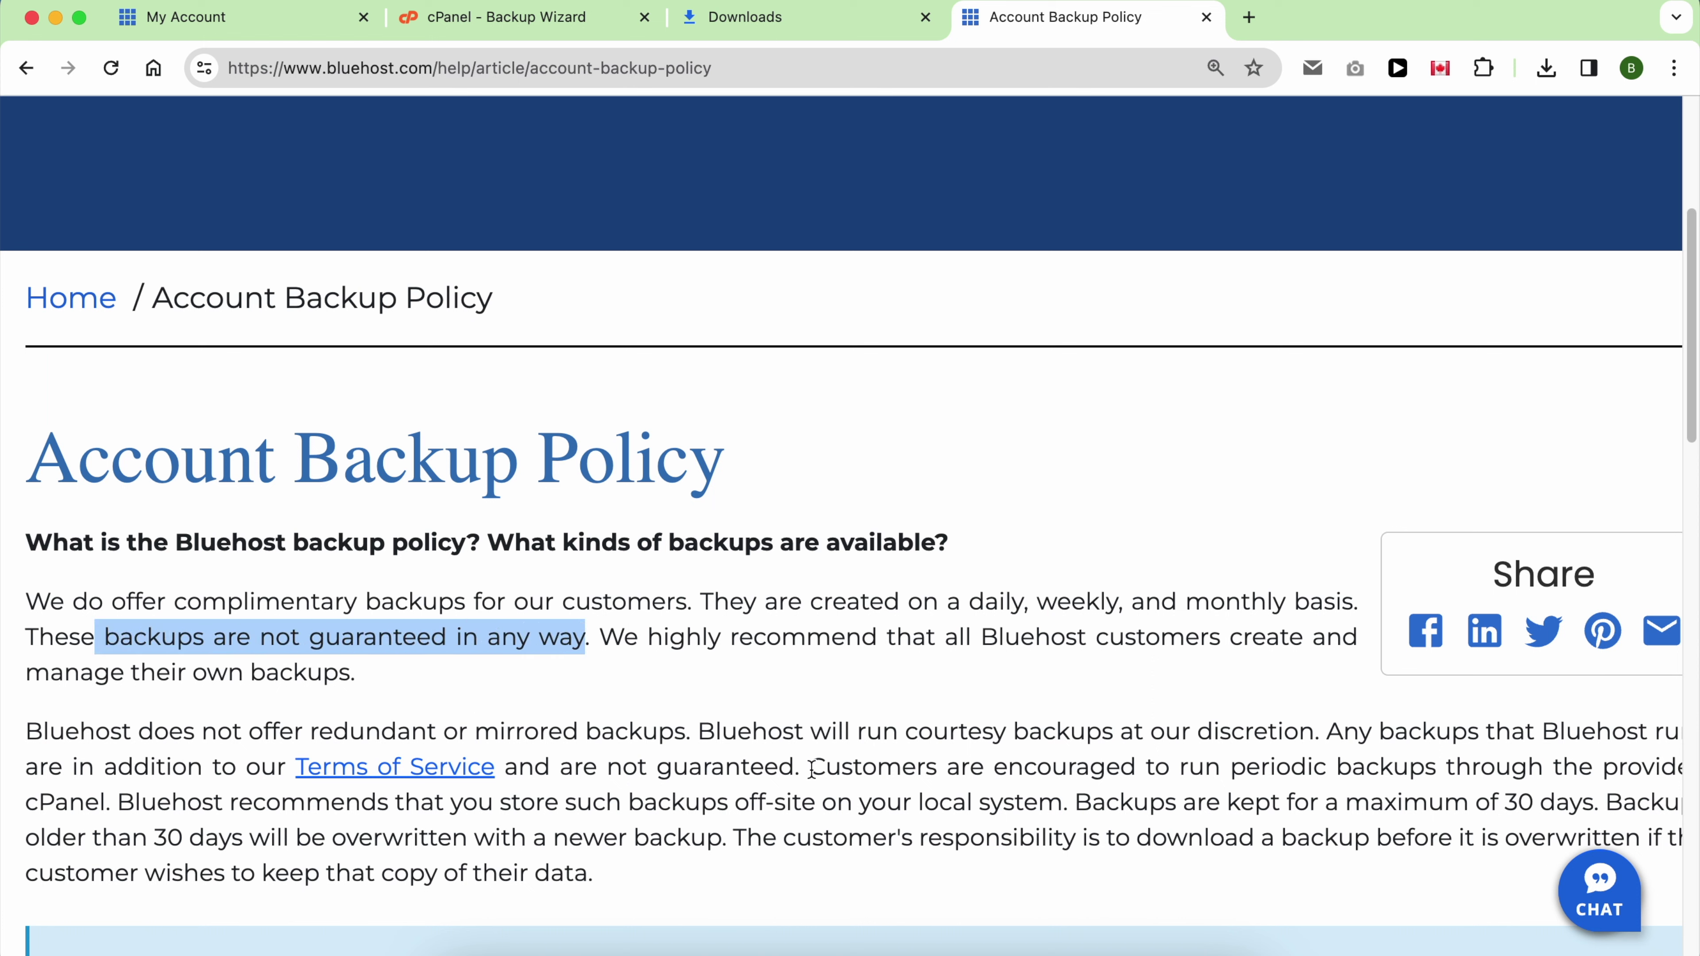
pyautogui.moveTo(810, 766); pyautogui.dragTo(1433, 758)
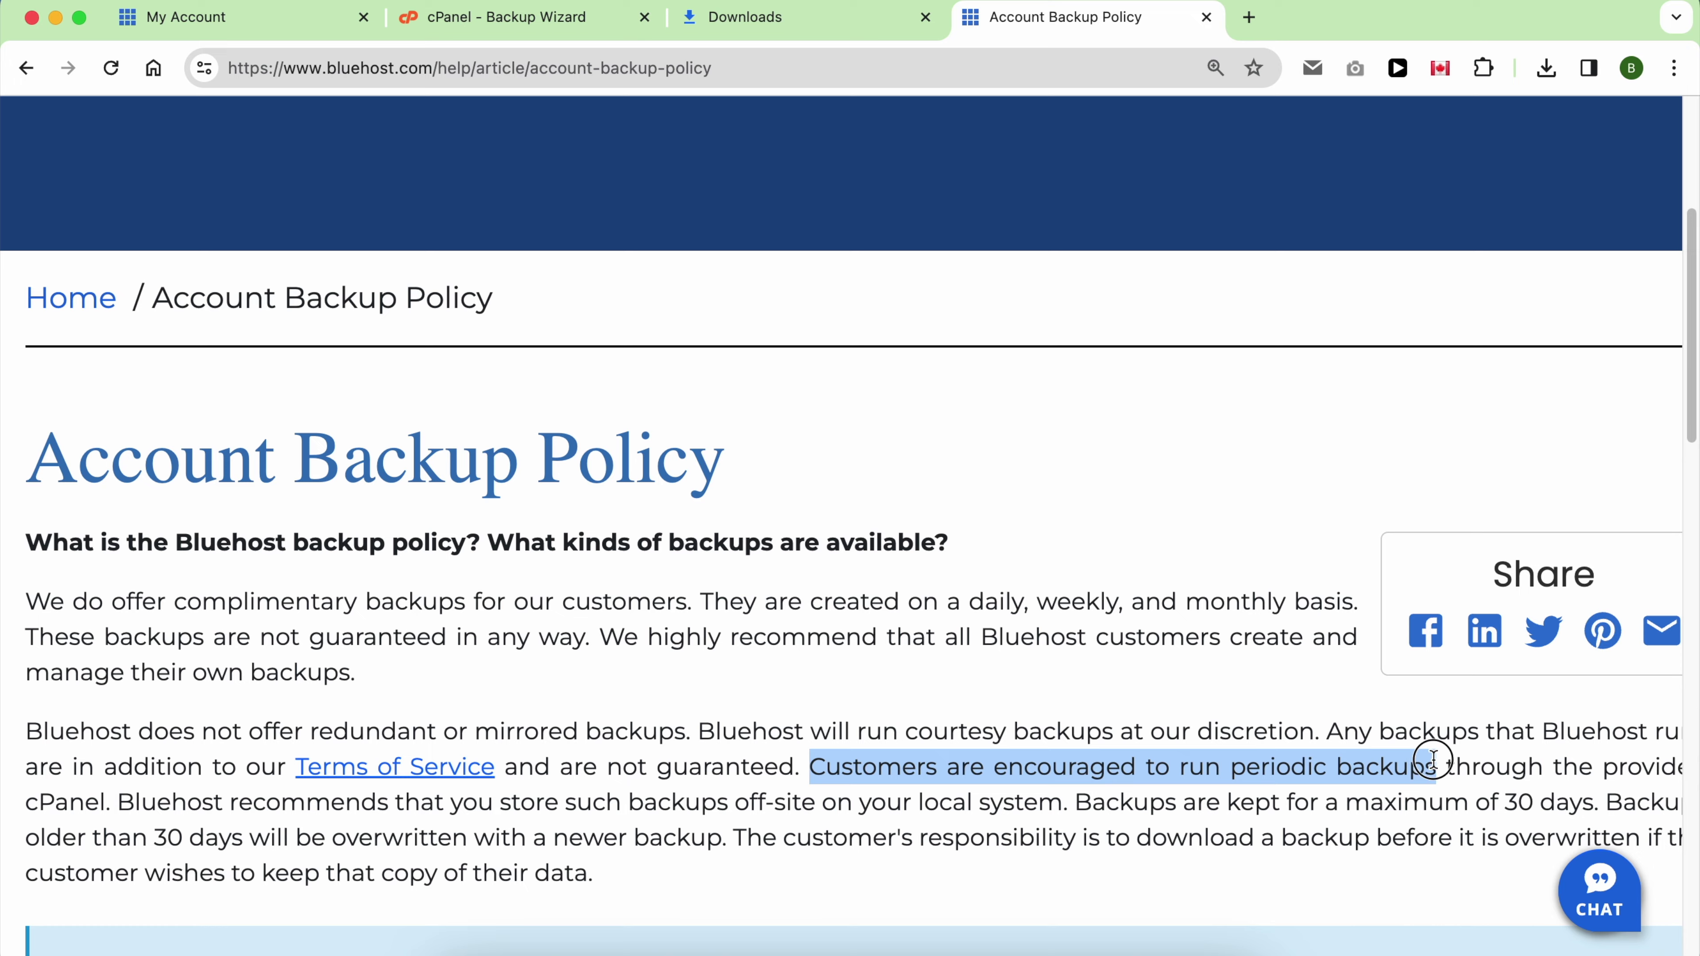
pyautogui.scroll(-5, 1432, 759)
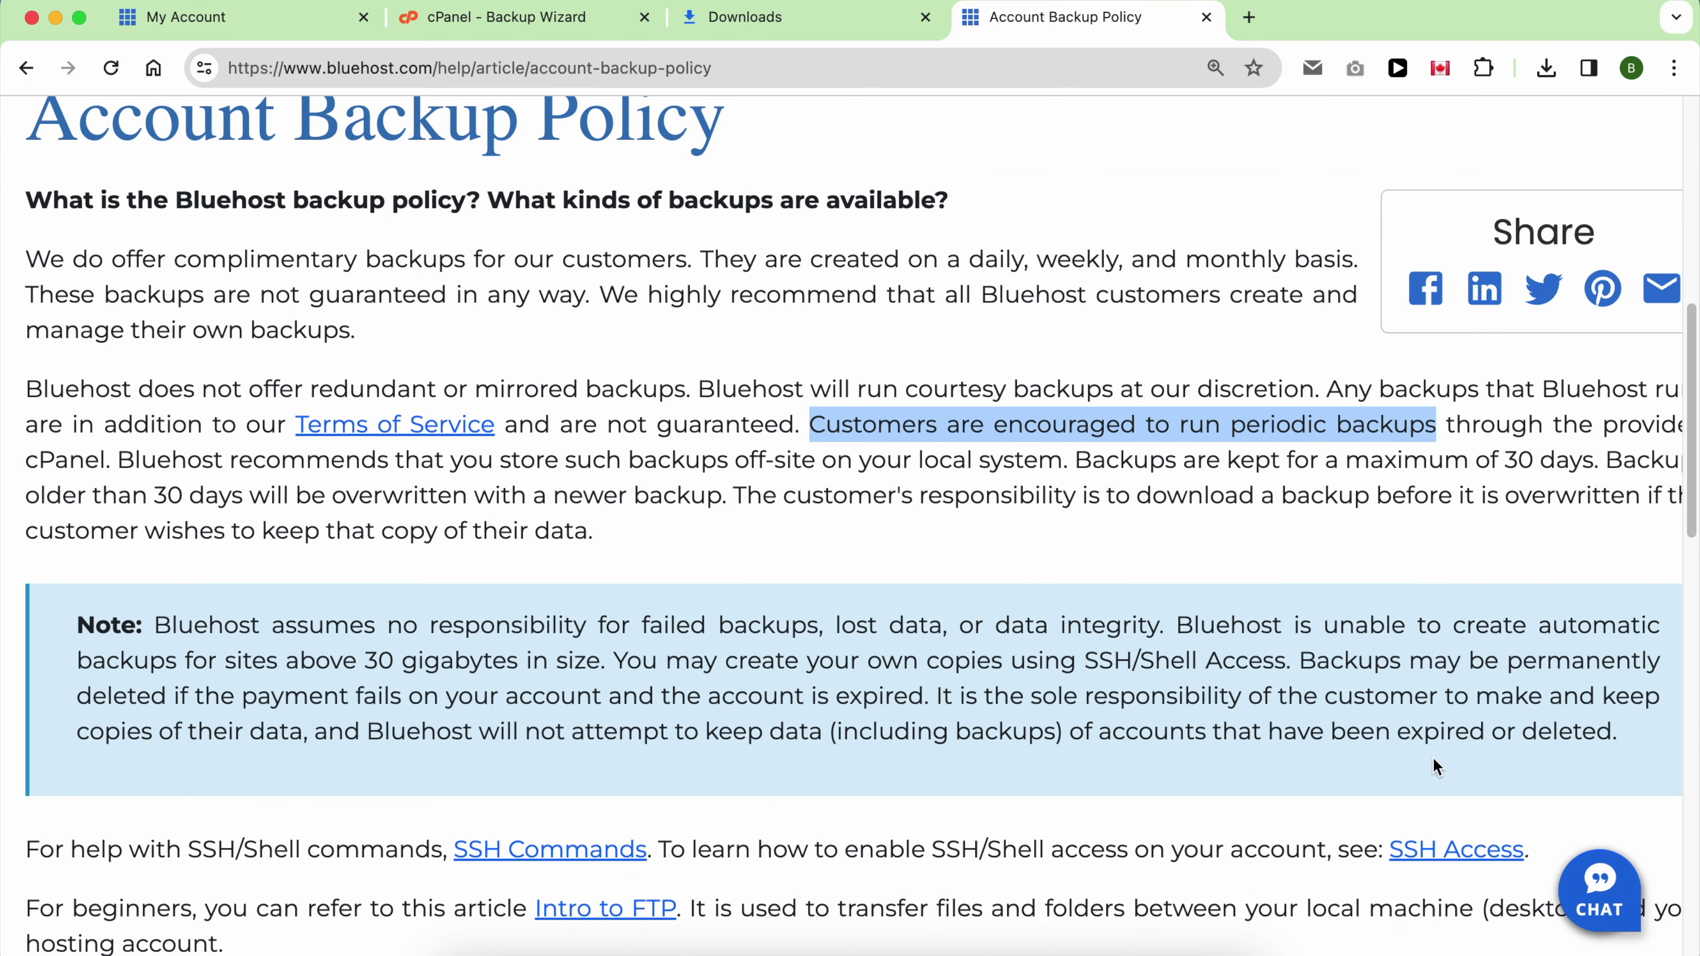
pyautogui.click(1174, 616)
pyautogui.moveTo(1174, 617); pyautogui.dragTo(597, 650)
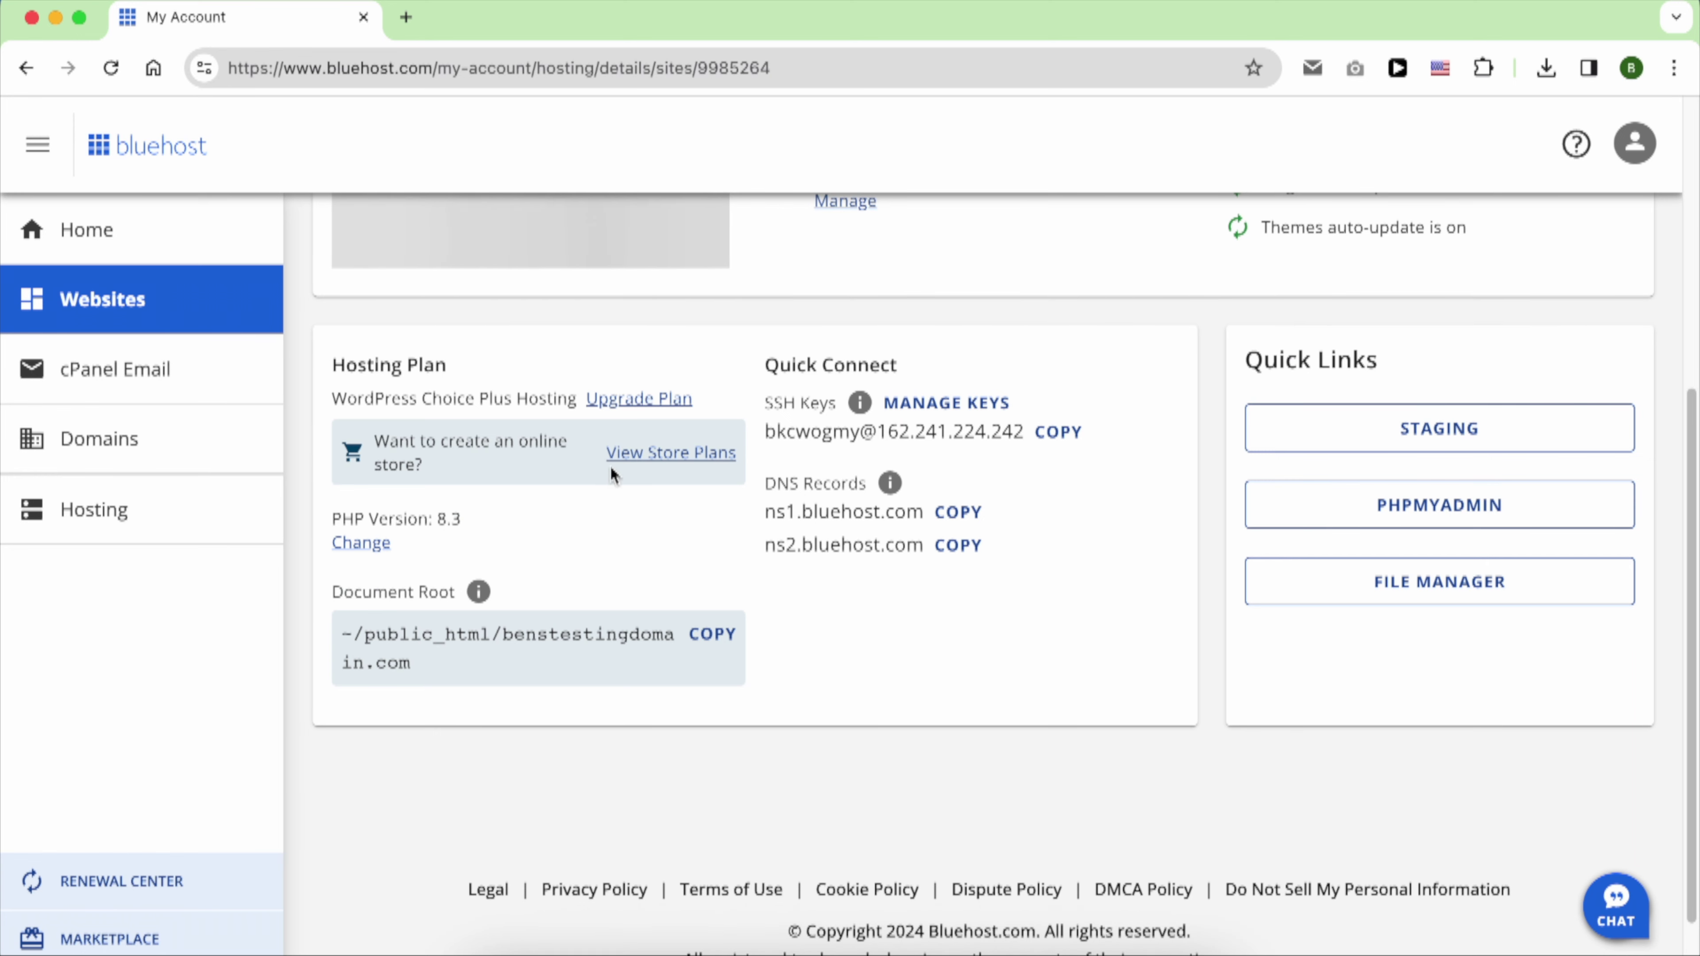
# View the Upgrade Plan offer on the Just another WordPress site overview
pyautogui.click(645, 398)
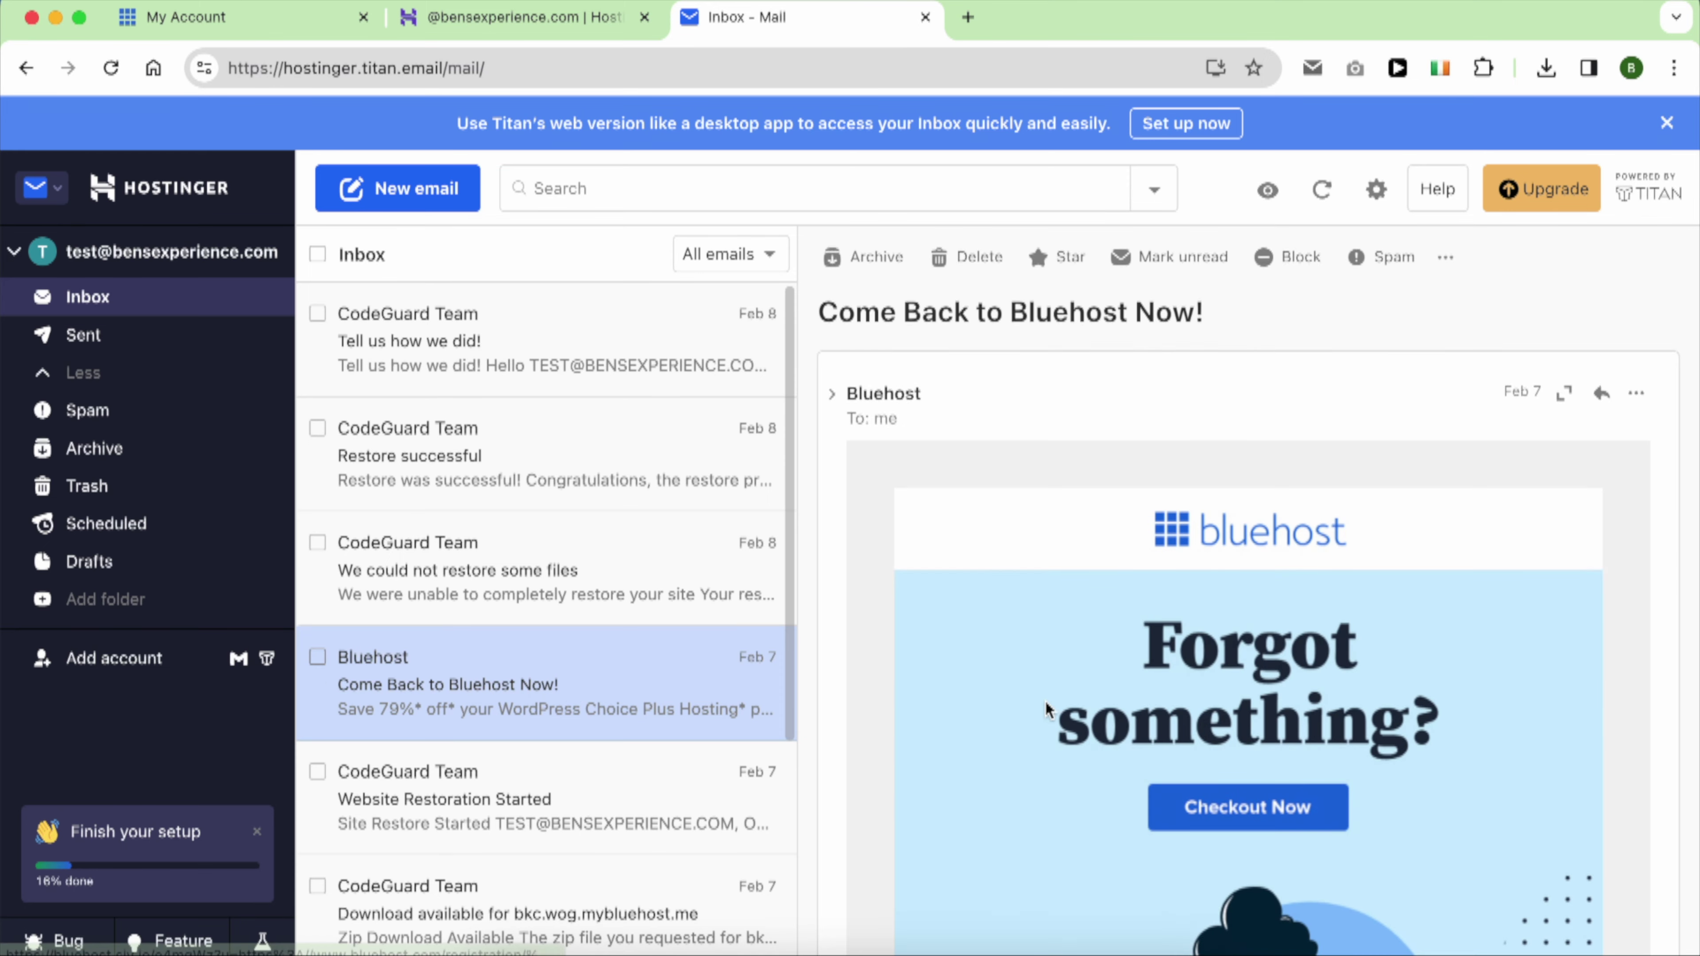
# Use the 'click here' link in the Come Back to Bluehost Now! email footer to unsubscribe
pyautogui.scroll(-5, 1048, 710)
pyautogui.scroll(-13, 1049, 710)
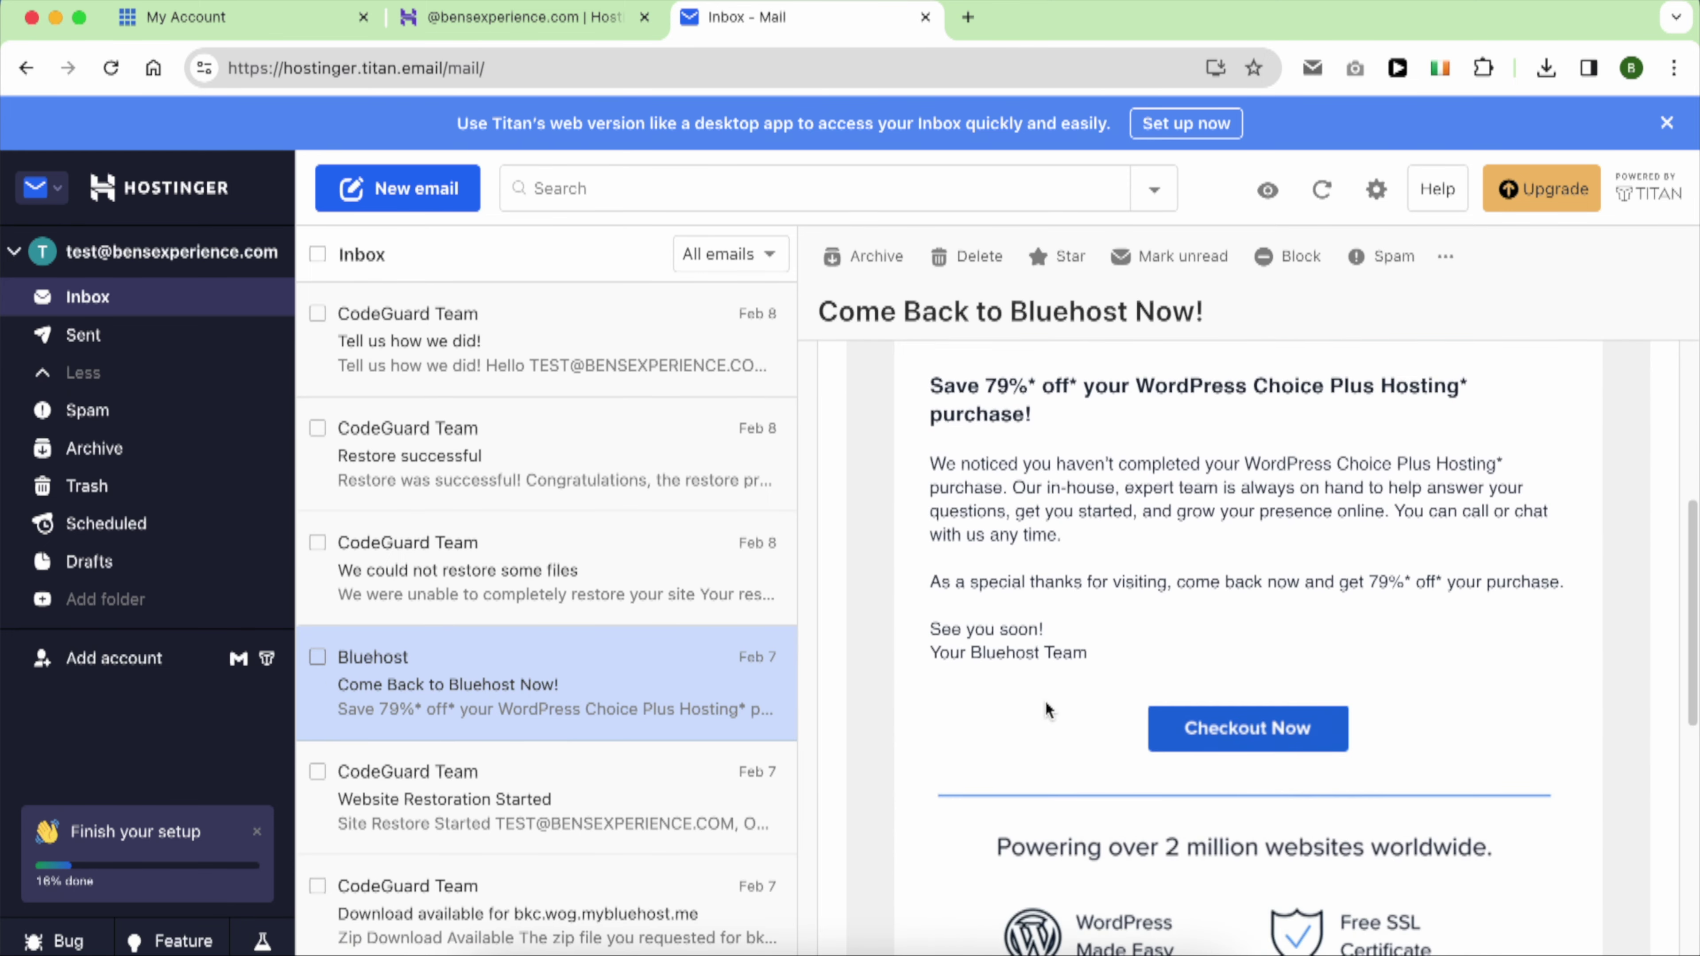
pyautogui.scroll(-6, 1047, 708)
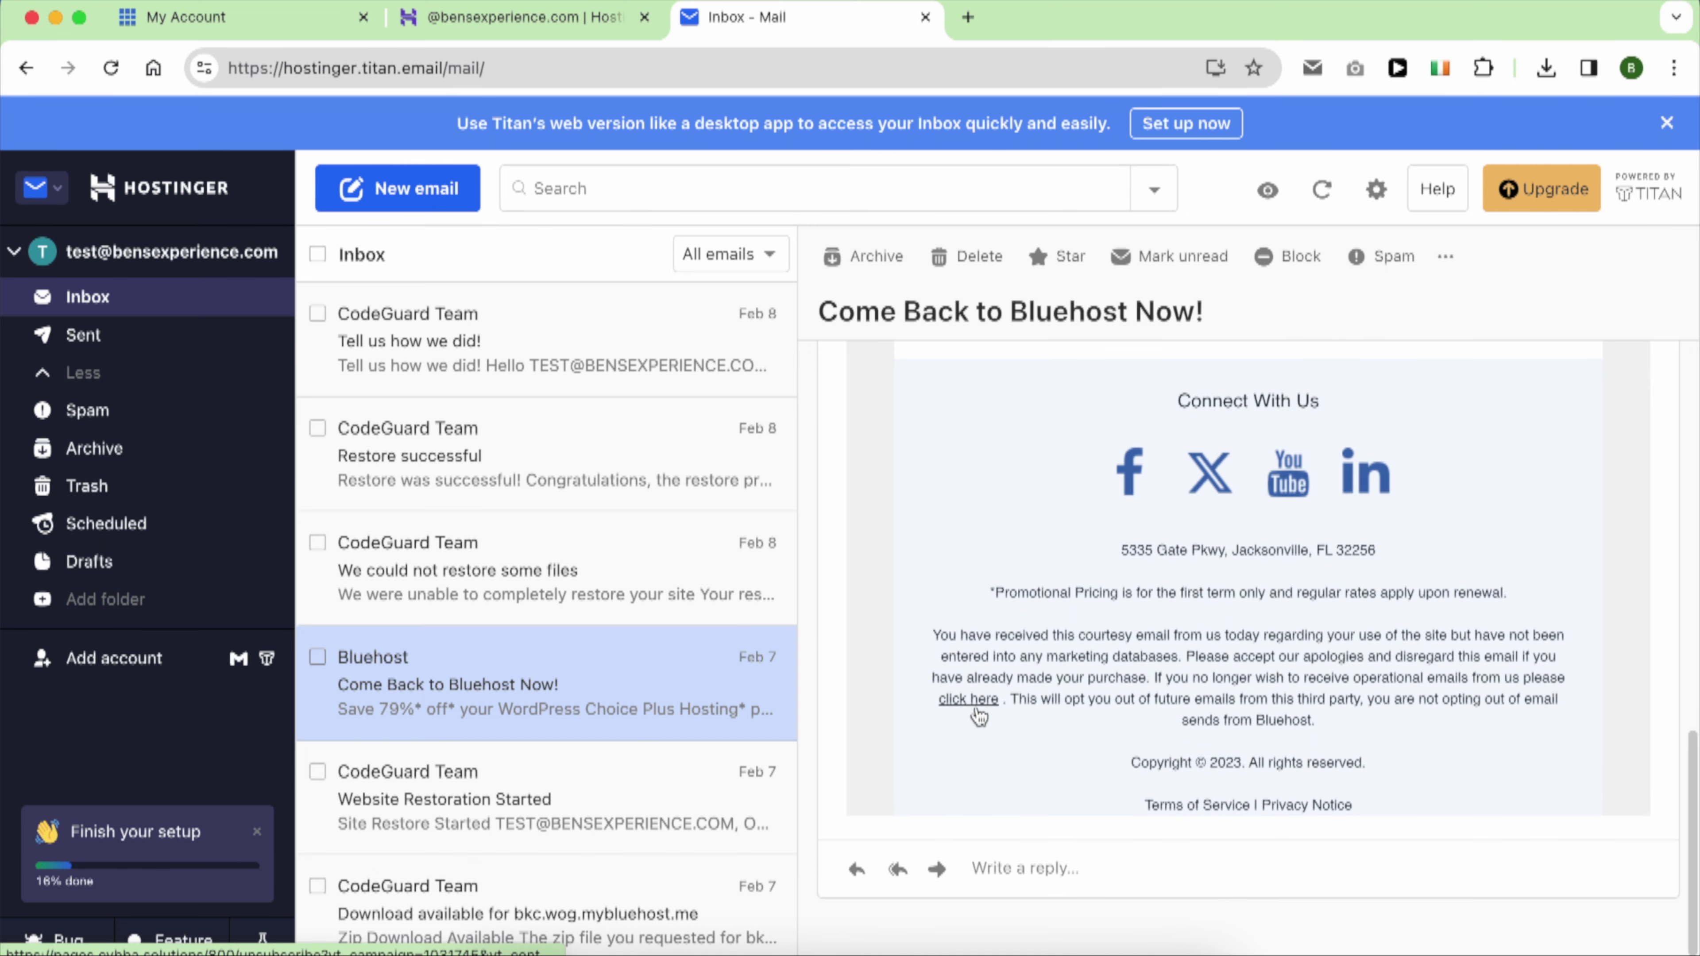
pyautogui.click(968, 699)
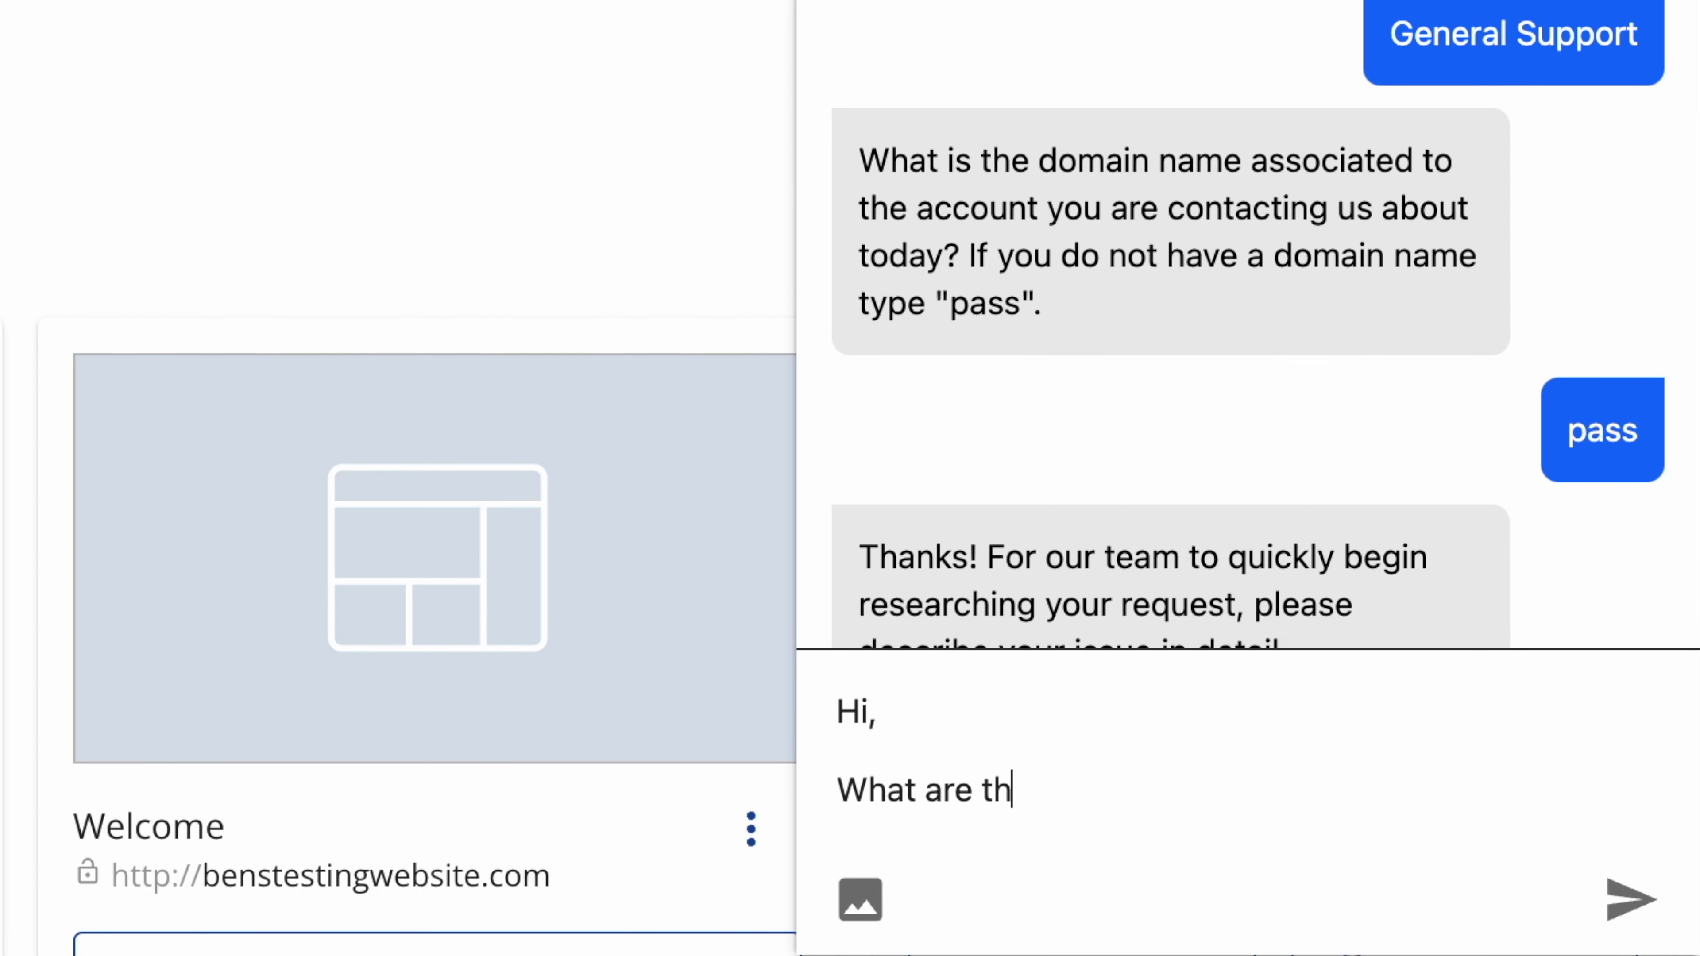
# Ask support for the live chat opening hours, then send the question about refunds after a free domain
pyautogui.write('hours of the ')
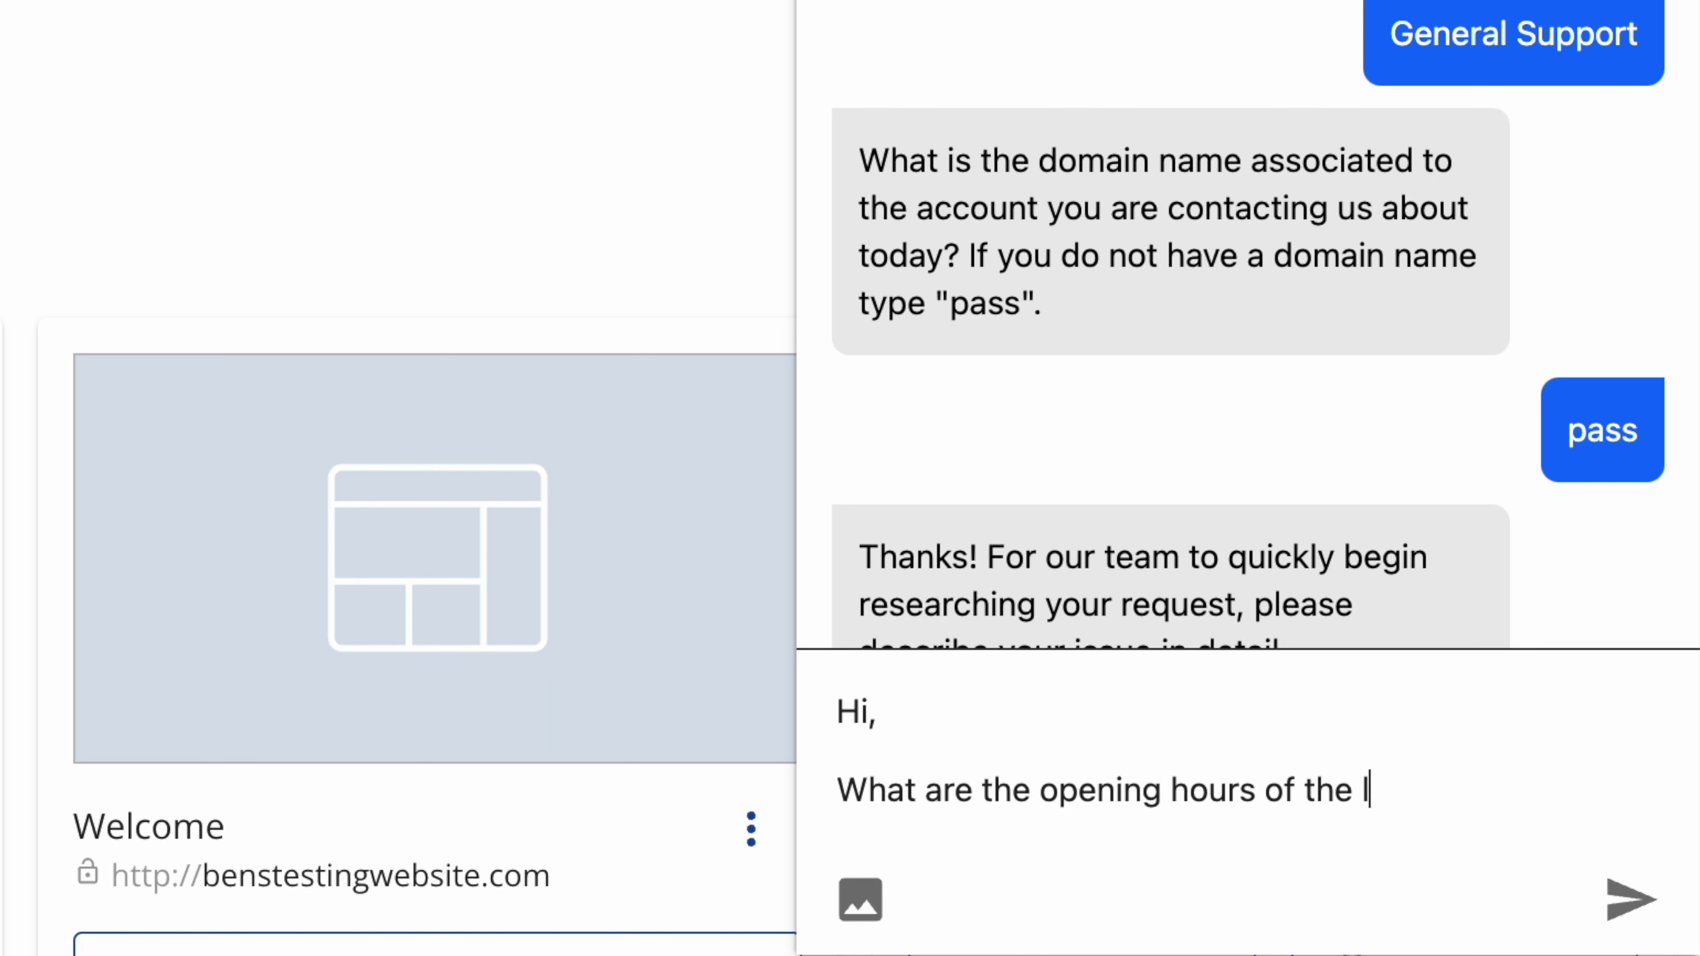
pyautogui.write('live chat supp')
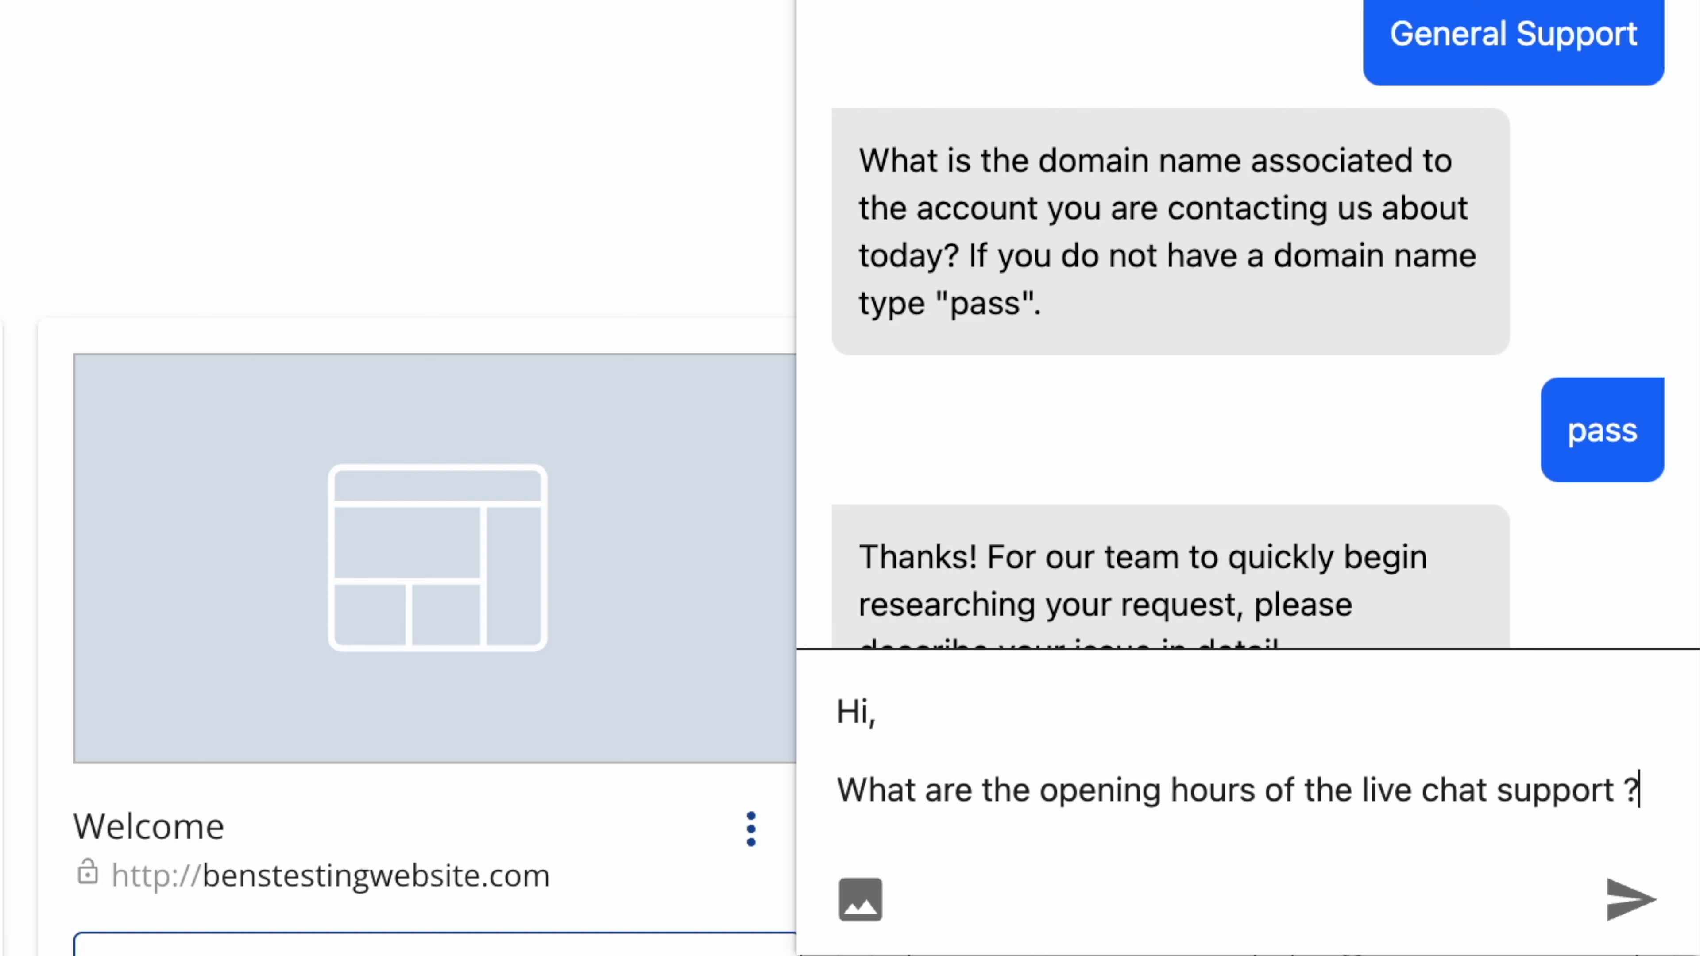
pyautogui.write('ort ?')
pyautogui.press('Return')
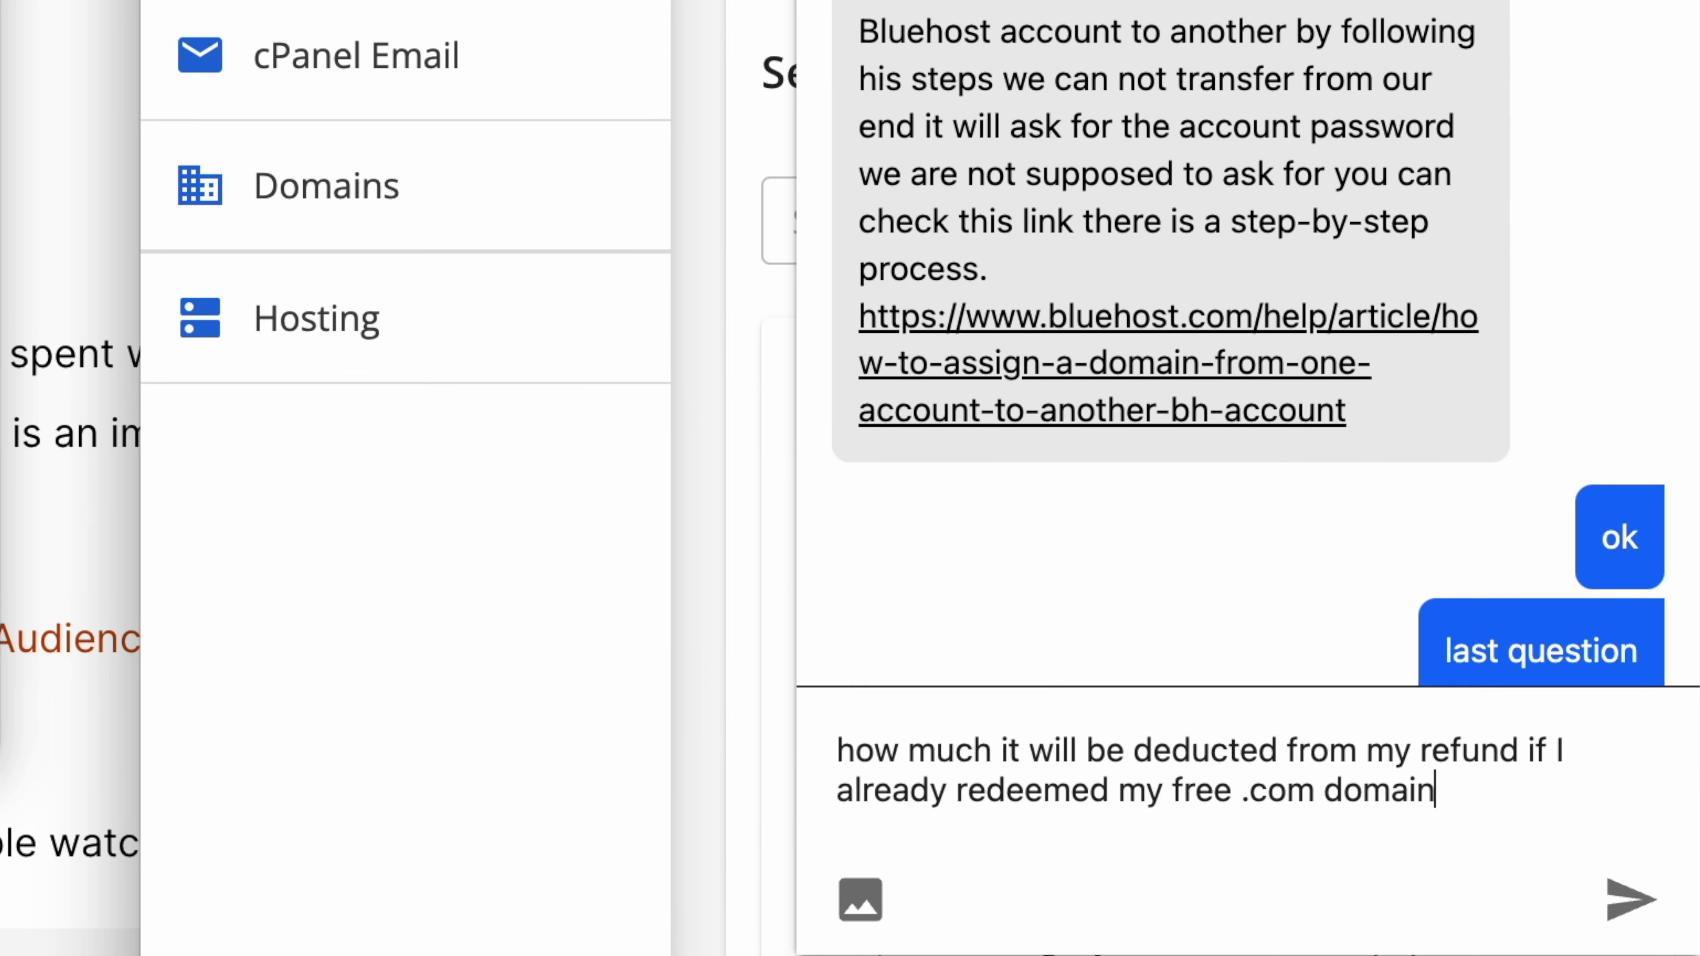
pyautogui.press('Return')
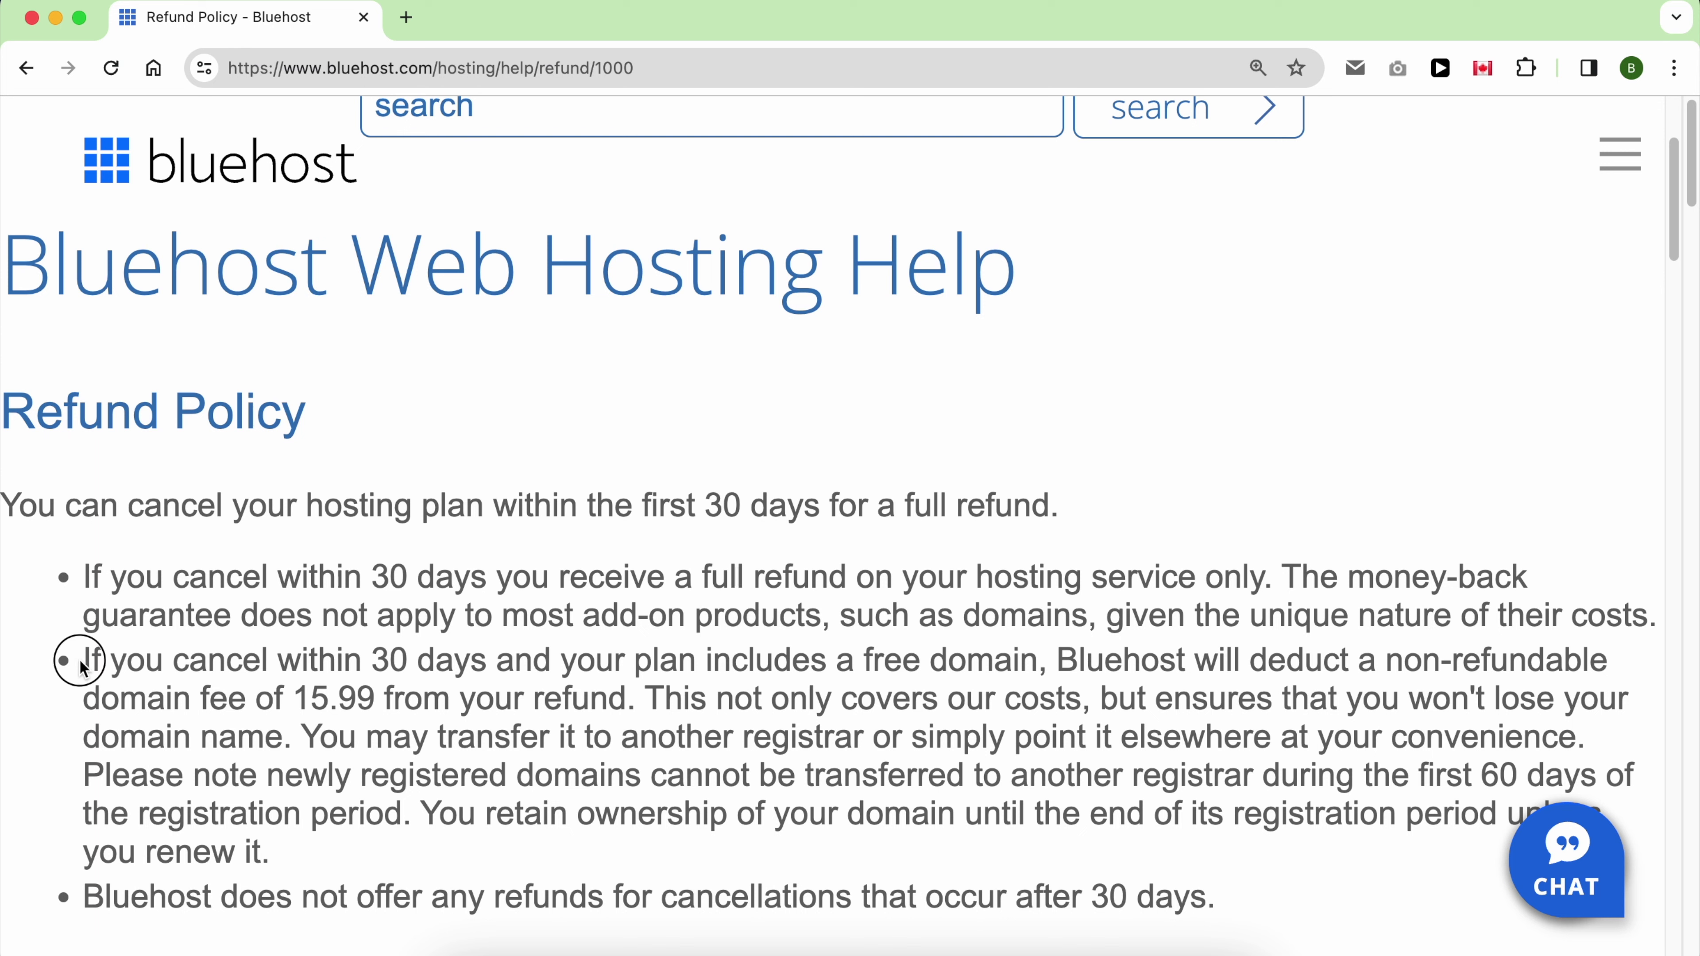
# Highlight the Refund Policy sentence on the 15.99 domain fee deducted for free-domain plans
pyautogui.moveTo(80, 662); pyautogui.dragTo(643, 703)
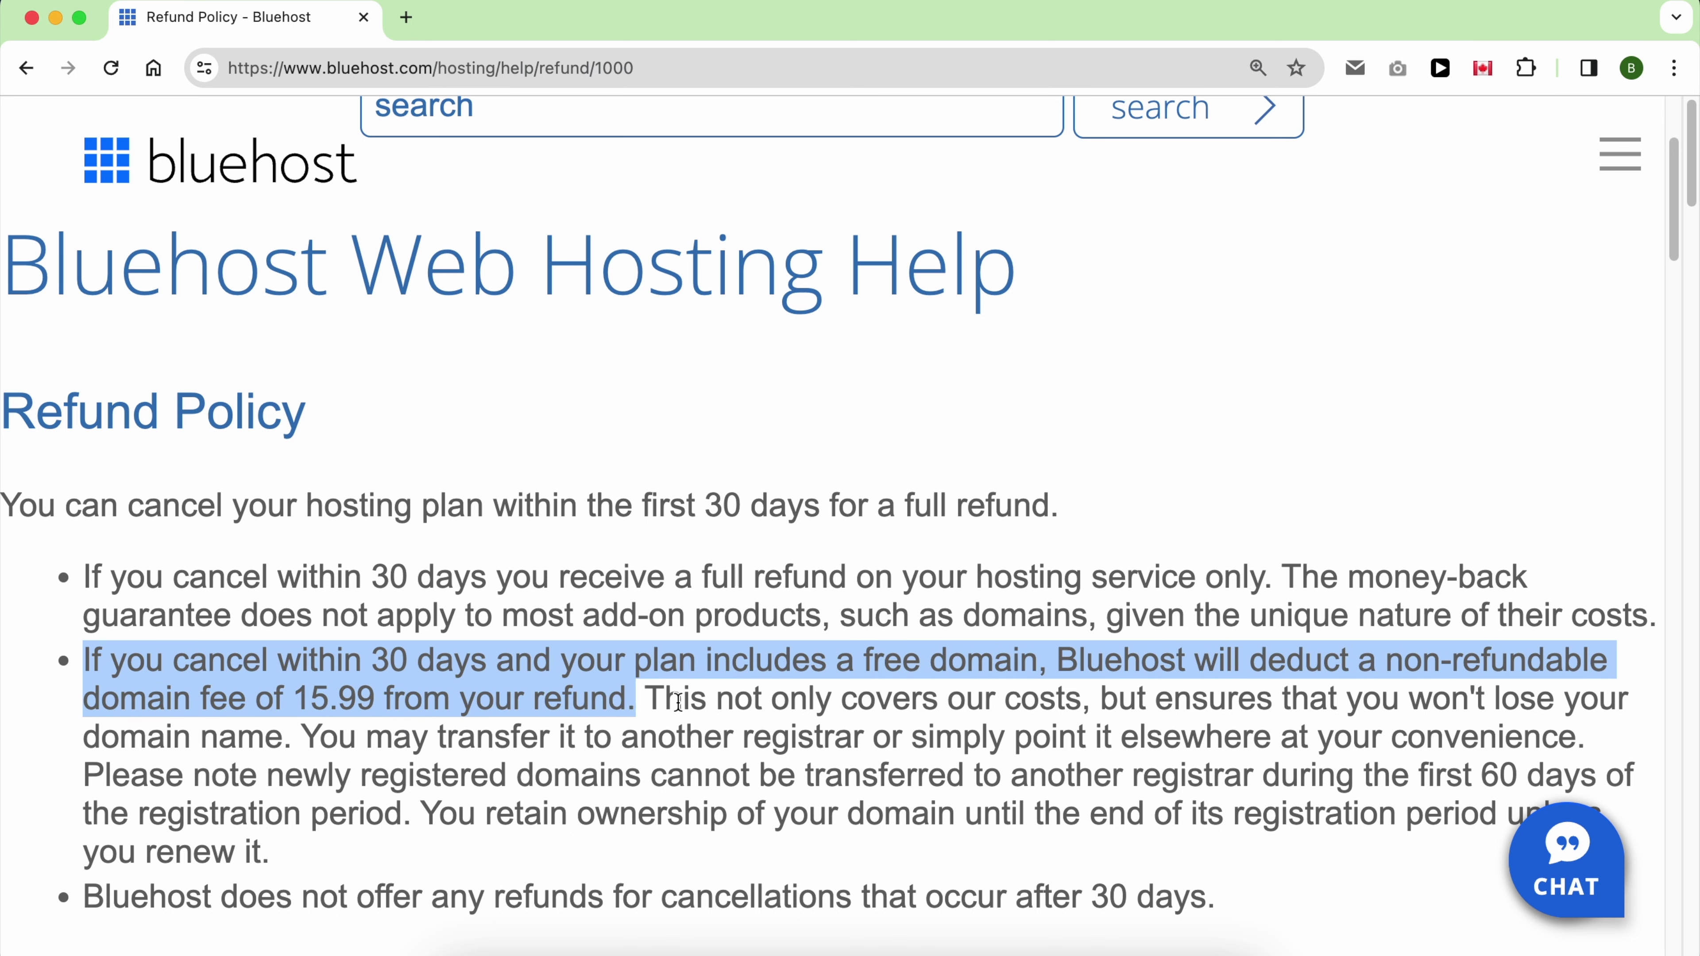